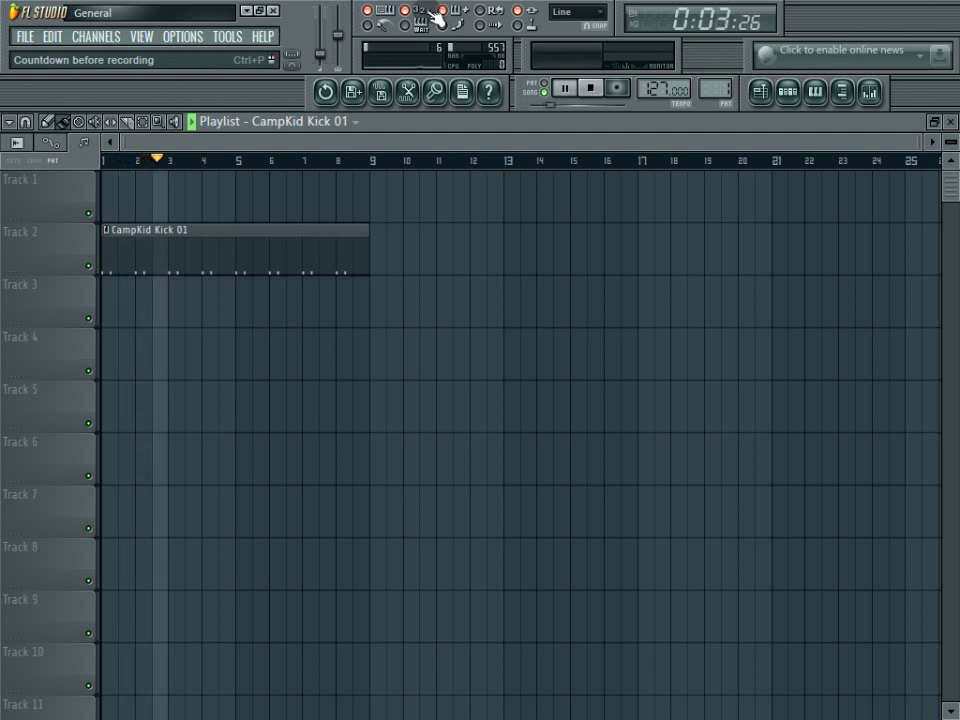
Raise the master volume and reset the master pitch to 0 cent
{"action": "scroll", "coordinate": [328, 55], "scroll_direction": "up", "scroll_amount": 5}
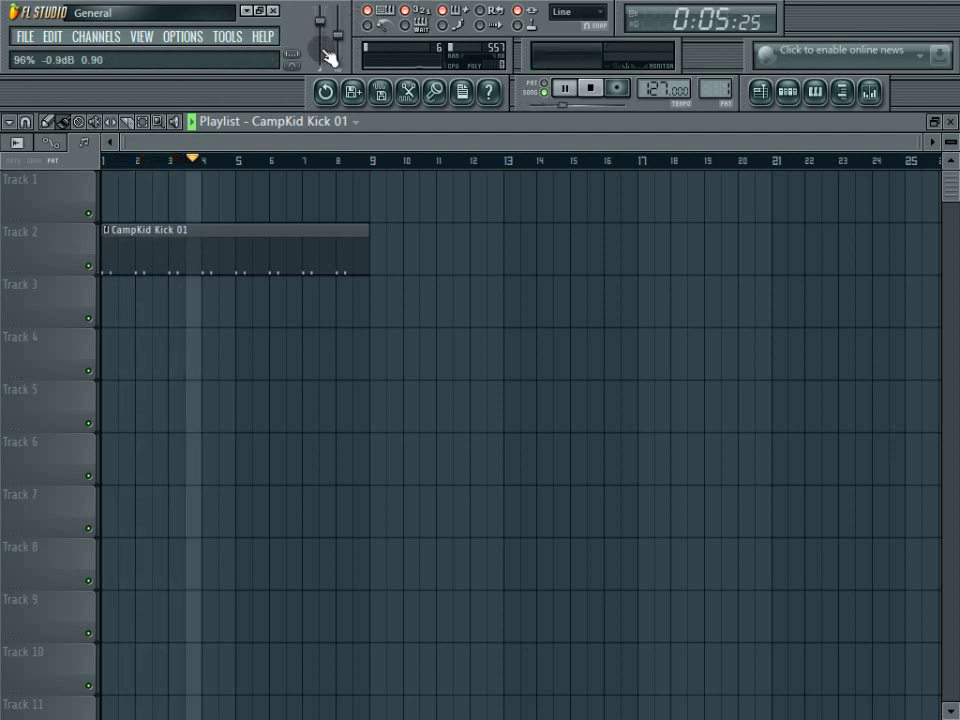
{"action": "scroll", "coordinate": [334, 50], "scroll_direction": "up", "scroll_amount": 2}
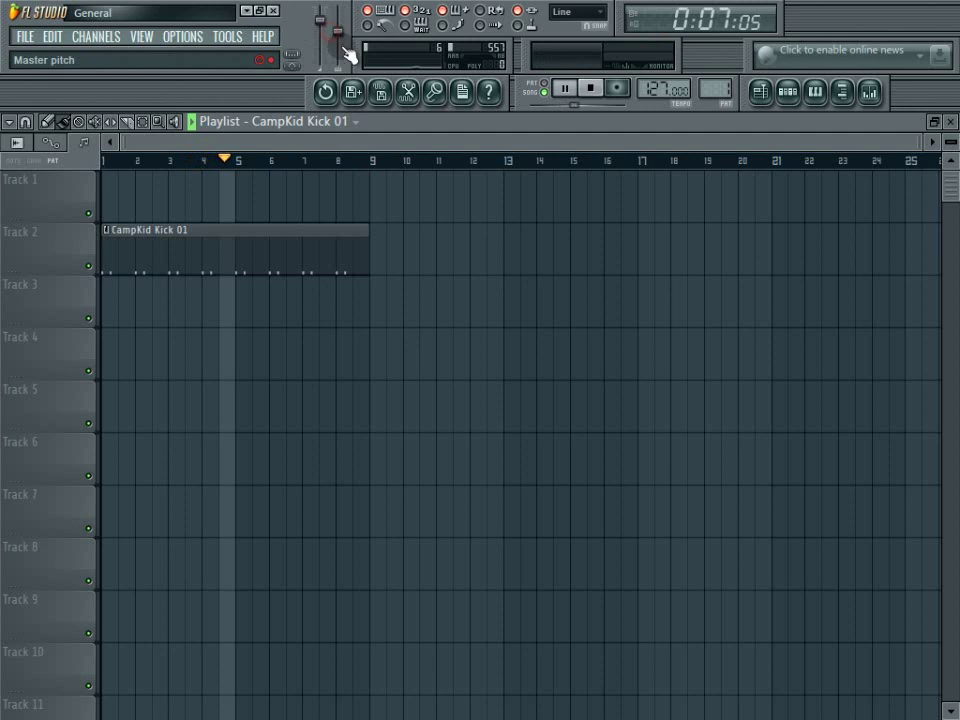
{"action": "right_click", "coordinate": [339, 38]}
{"action": "left_click", "coordinate": [365, 43]}
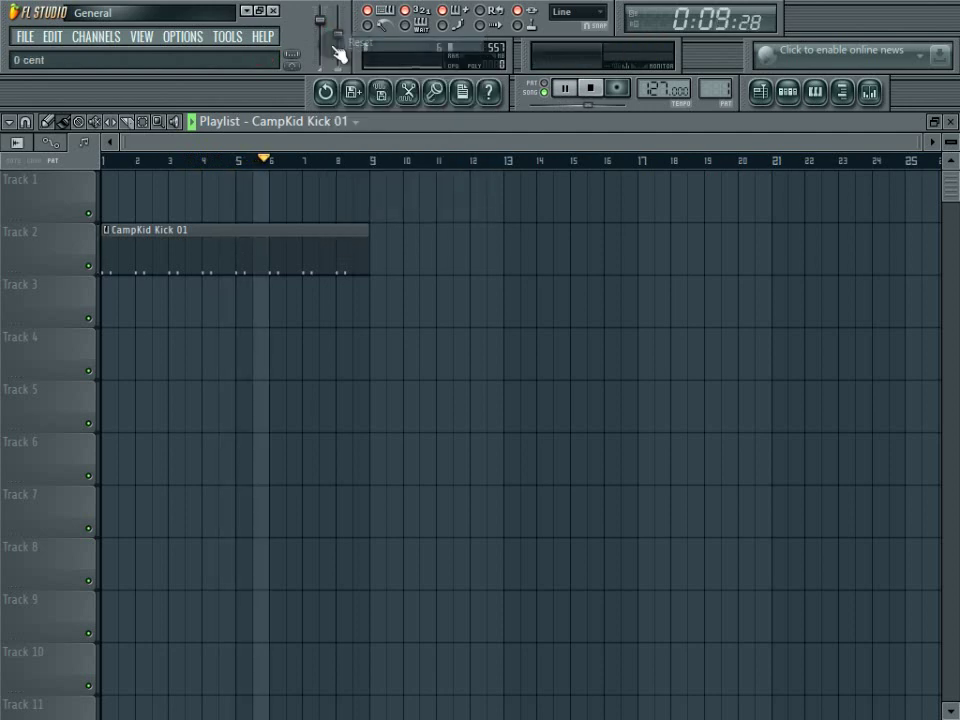
Sweep the master volume down and back up, and reset it to its default level
{"action": "scroll", "coordinate": [328, 26], "scroll_direction": "down", "scroll_amount": 6}
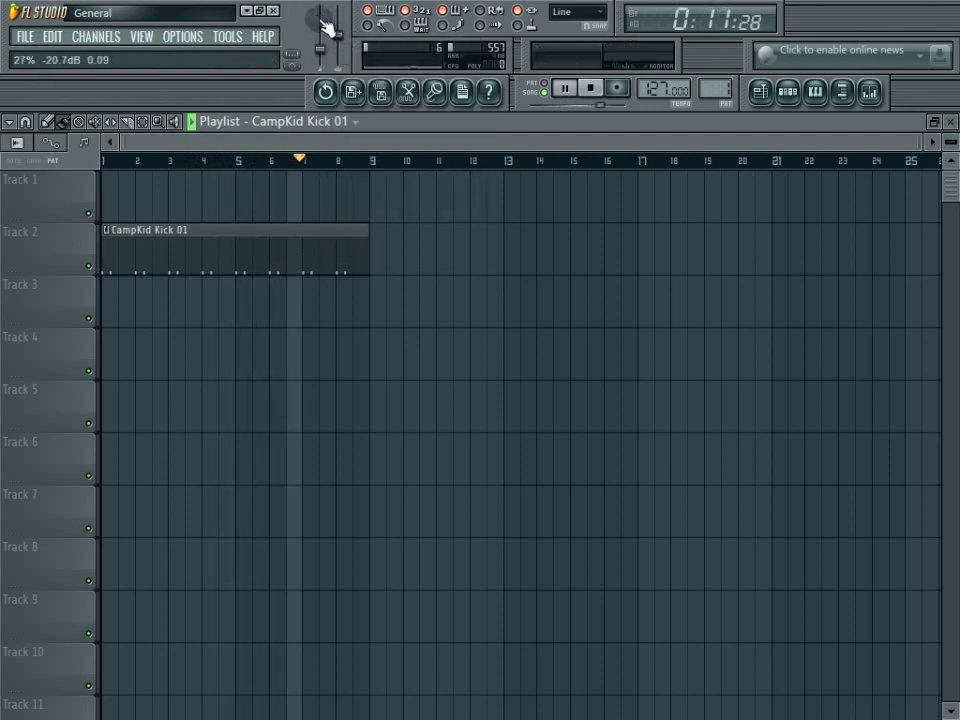
{"action": "scroll", "coordinate": [328, 26], "scroll_direction": "down", "scroll_amount": 5}
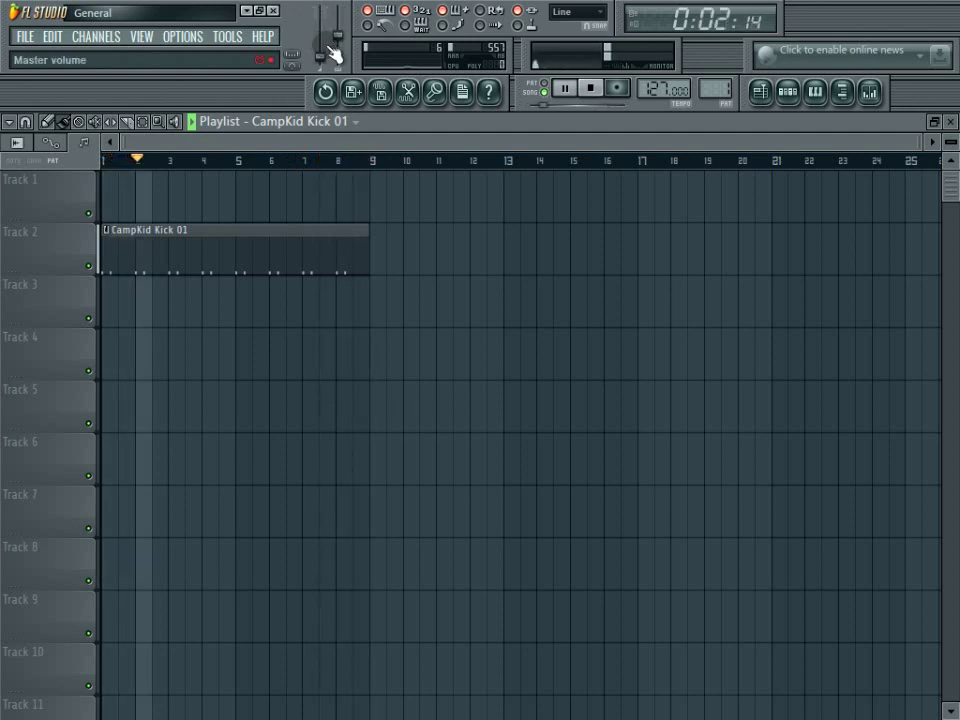
{"action": "scroll", "coordinate": [330, 58], "scroll_direction": "up", "scroll_amount": 5}
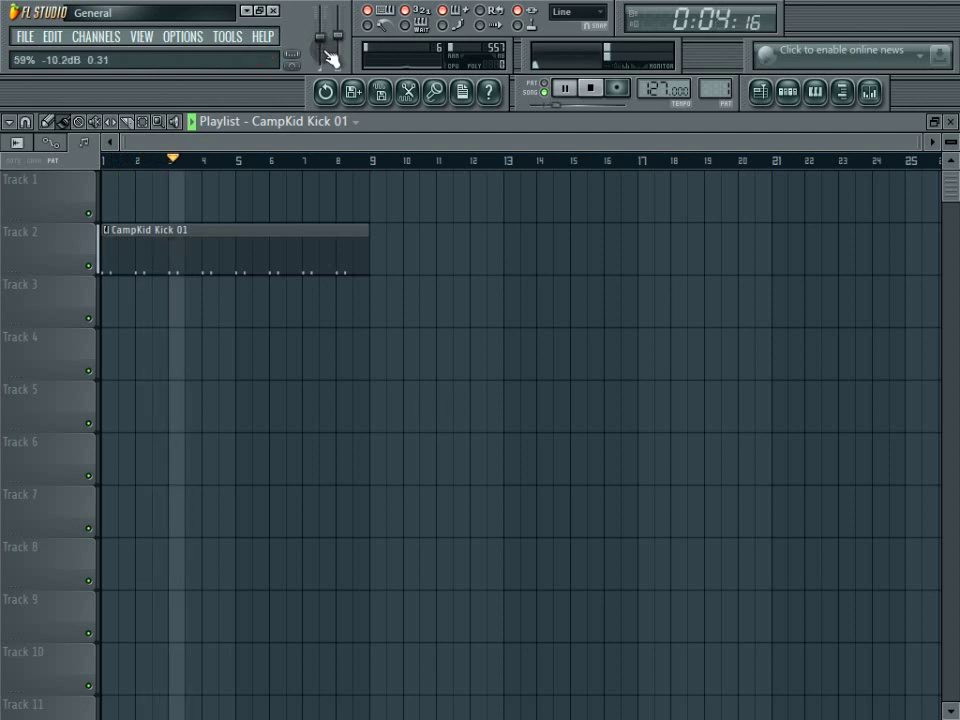
{"action": "scroll", "coordinate": [330, 58], "scroll_direction": "up", "scroll_amount": 2}
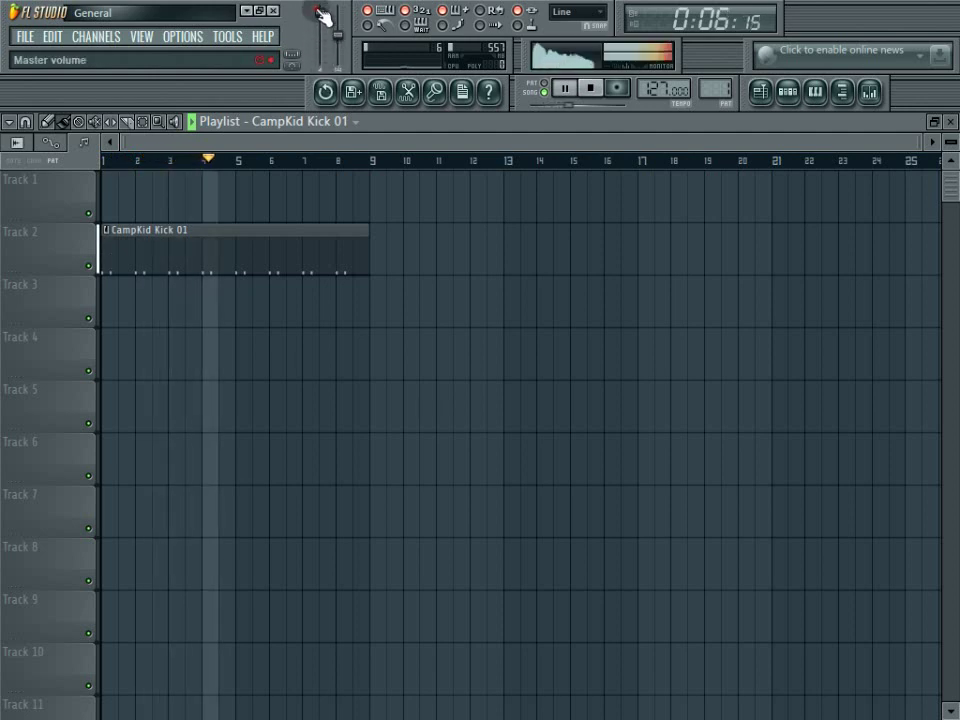
{"action": "right_click", "coordinate": [324, 17]}
Place the GIT cruel boyz pattern on Track 3 and String patch 1 on Track 4, both starting at bar 1
{"action": "left_click", "coordinate": [342, 123]}
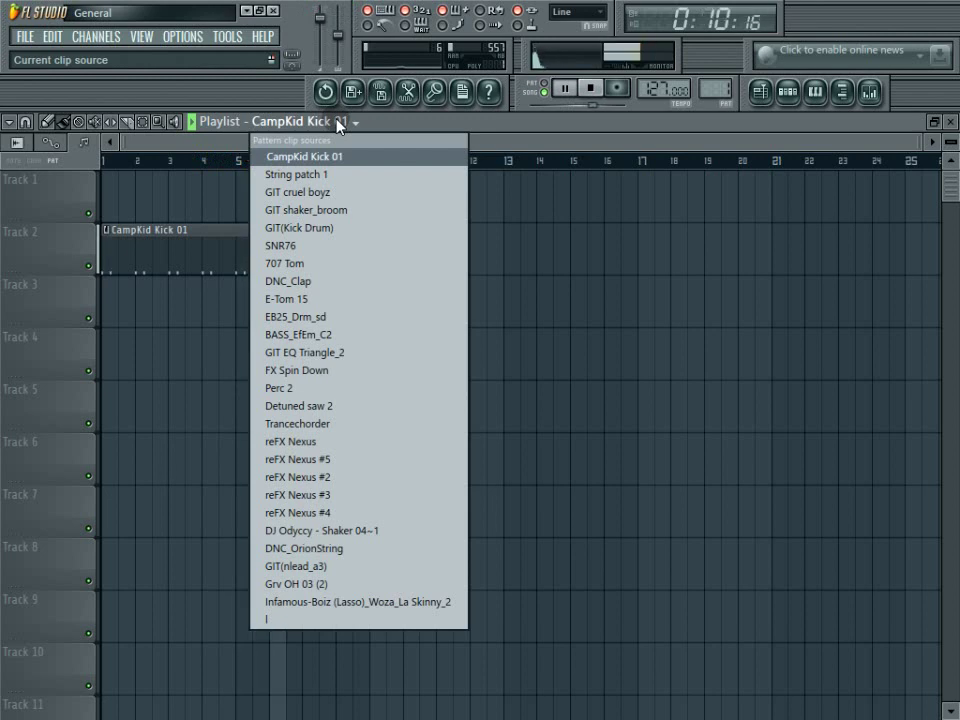
{"action": "left_click", "coordinate": [285, 192]}
{"action": "left_click", "coordinate": [300, 195]}
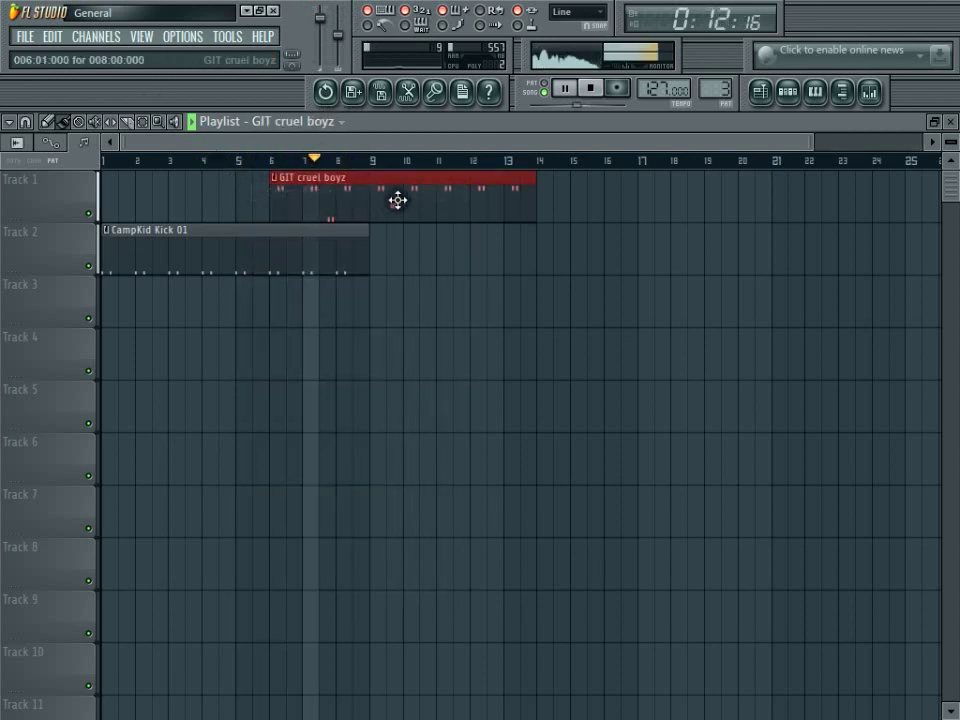
{"action": "left_click_drag", "start_coordinate": [398, 200], "coordinate": [208, 328]}
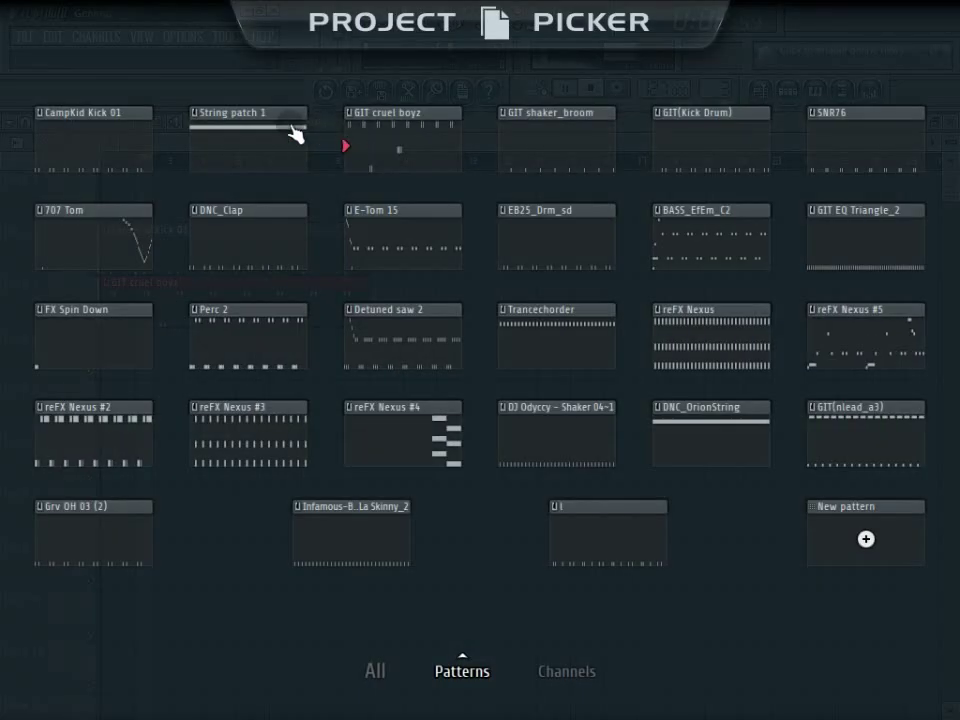
{"action": "left_click", "coordinate": [296, 135]}
{"action": "left_click", "coordinate": [116, 351]}
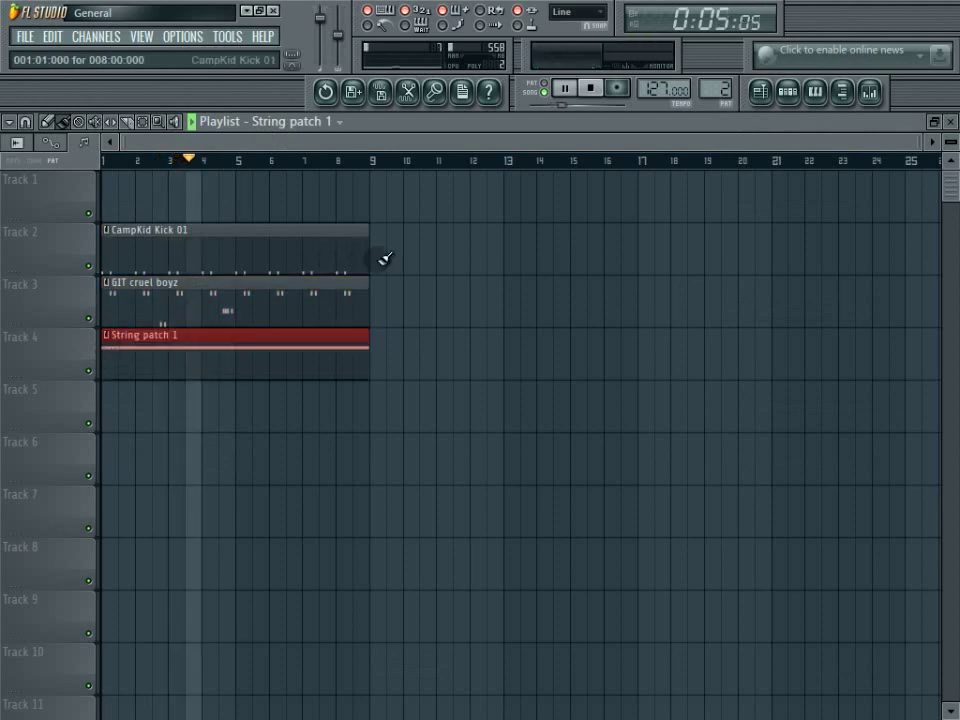
Duplicate the clips on Tracks 2 to 4 seven times to fill them up to bar 65, and stop playback
{"action": "key", "text": "ctrl+b"}
{"action": "key", "text": "ctrl+b"}
{"action": "key", "text": "ctrl+b"}
{"action": "key", "text": "ctrl+b"}
{"action": "key", "text": "ctrl+b"}
{"action": "key", "text": "ctrl+b"}
{"action": "key", "text": "ctrl+b"}
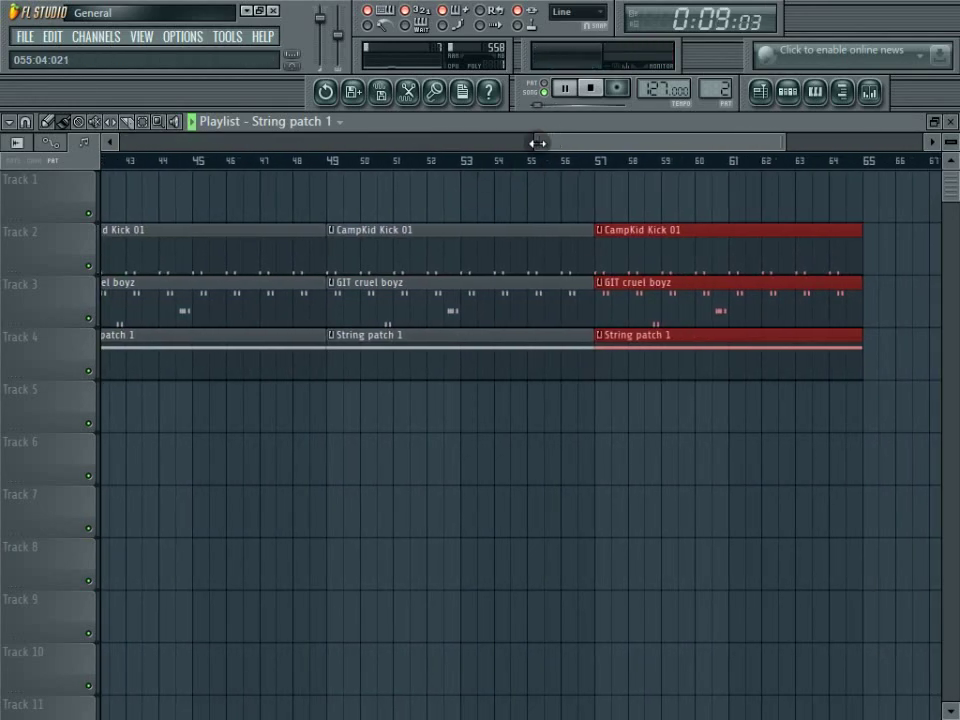
{"action": "scroll", "coordinate": [538, 142], "scroll_direction": "down", "scroll_amount": 5}
{"action": "left_click", "coordinate": [590, 88]}
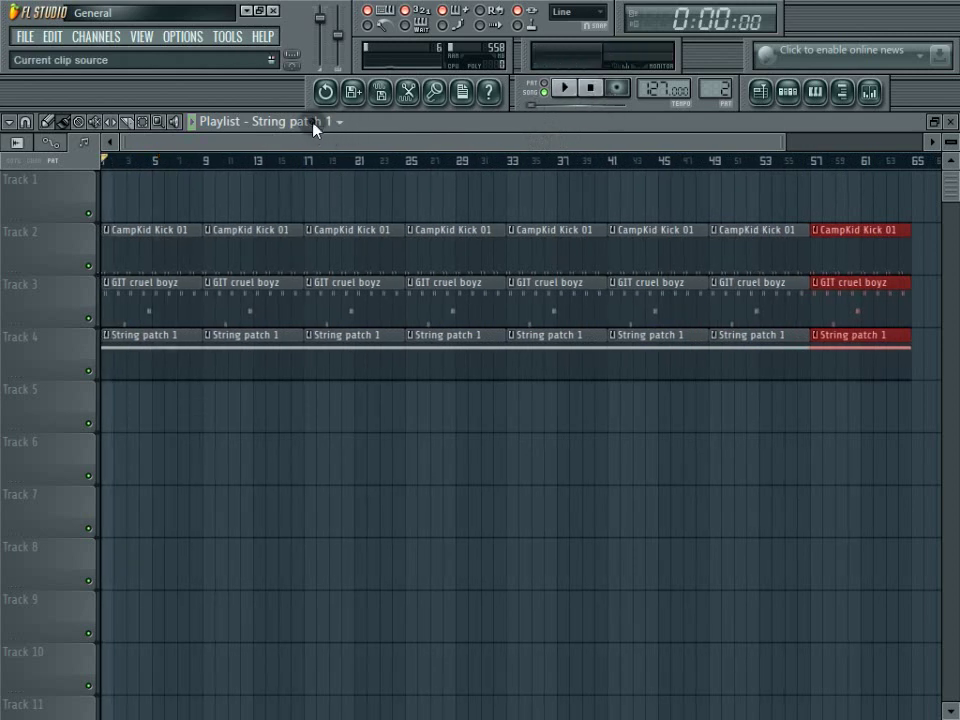
Paint DNC_OrionString clips along Track 5 from bar 17 to bar 65, and start song playback
{"action": "left_click", "coordinate": [314, 125]}
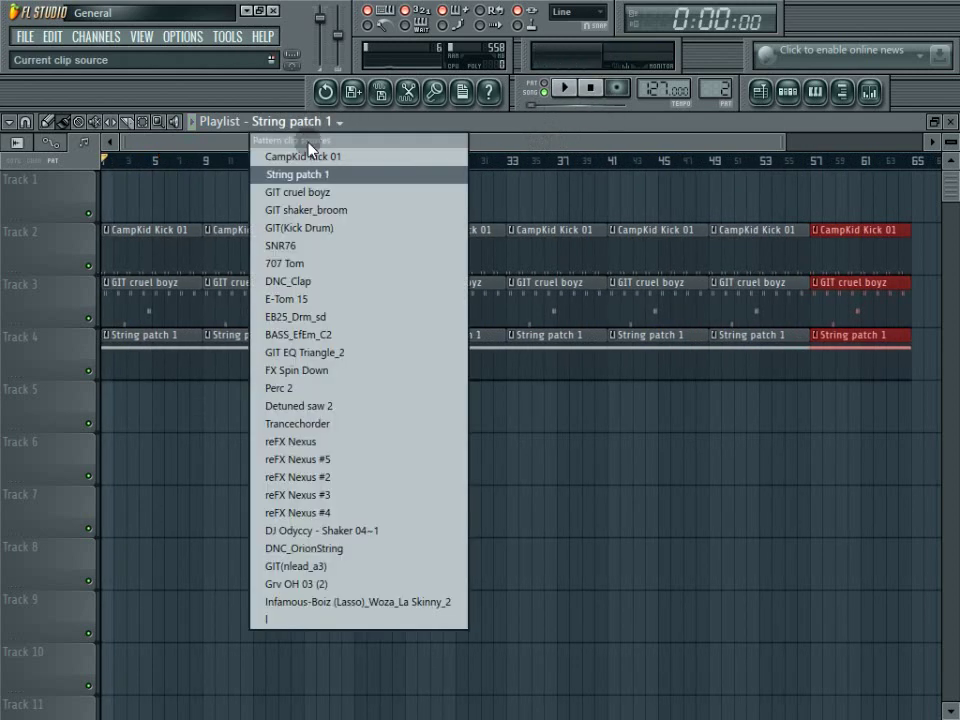
{"action": "left_click", "coordinate": [295, 549]}
{"action": "left_click_drag", "start_coordinate": [313, 403], "coordinate": [830, 400]}
{"action": "left_click", "coordinate": [563, 89]}
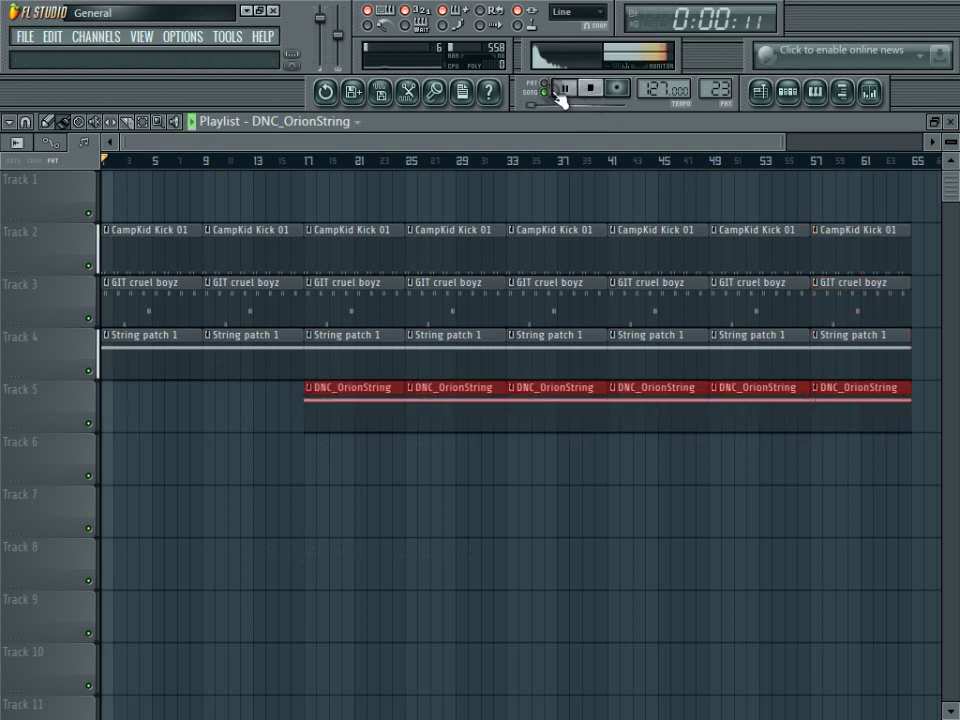
Place FX Spin Down clips on Track 1 at bars 1, 17, 33 and 49
{"action": "left_click", "coordinate": [356, 123]}
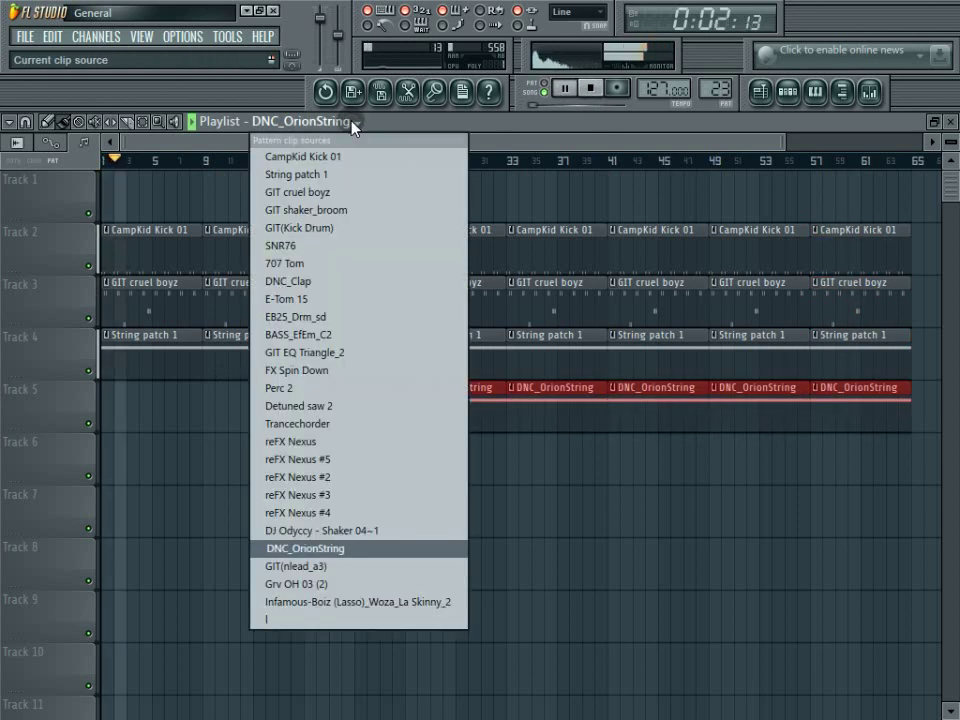
{"action": "left_click", "coordinate": [296, 370]}
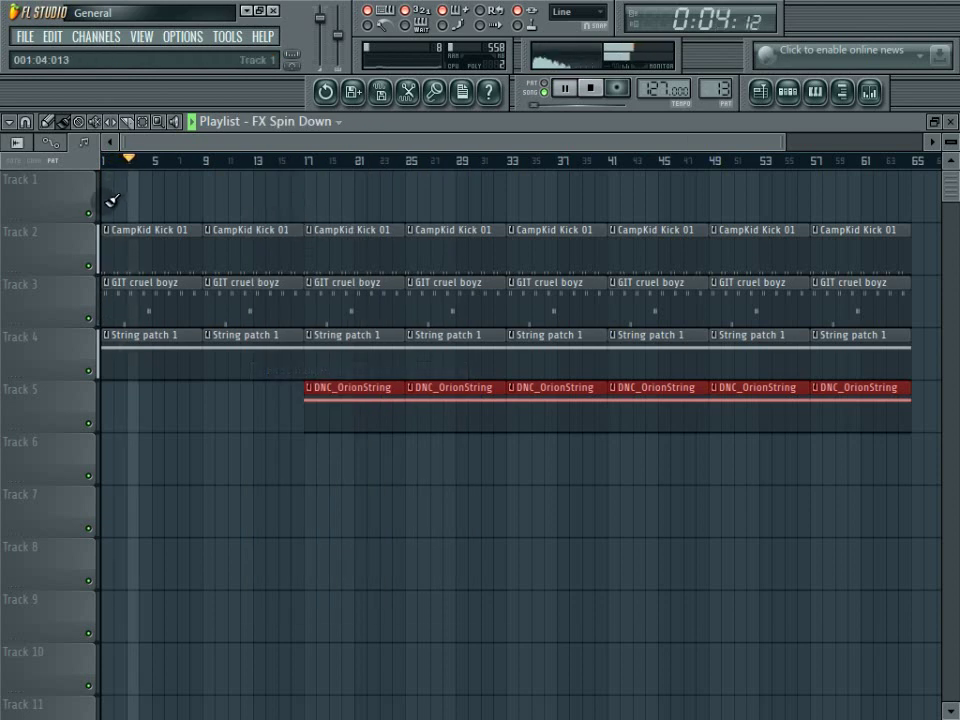
{"action": "left_click", "coordinate": [110, 183]}
{"action": "left_click", "coordinate": [310, 200]}
{"action": "left_click", "coordinate": [510, 206]}
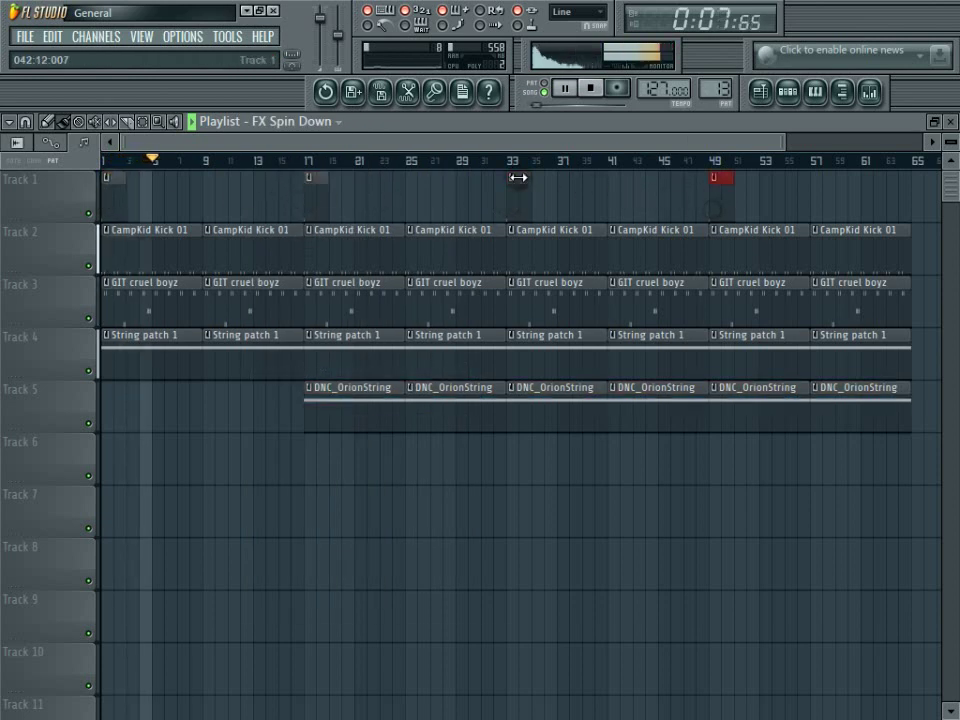
Paint GIT shaker_broom clips along Track 7 from bar 9 to bar 65
{"action": "left_click", "coordinate": [327, 124]}
{"action": "left_click", "coordinate": [305, 210]}
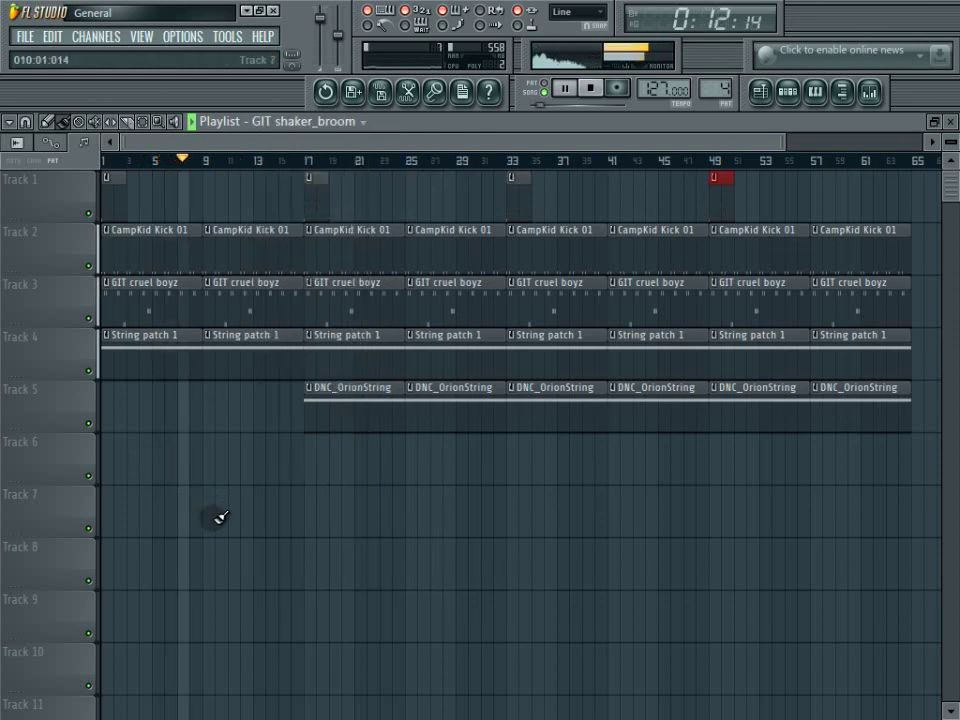
{"action": "mouse_move", "coordinate": [210, 527]}
{"action": "left_mouse_down"}
{"action": "mouse_move", "coordinate": [646, 556]}
{"action": "mouse_move", "coordinate": [871, 503]}
{"action": "mouse_move", "coordinate": [810, 468]}
{"action": "left_mouse_up"}
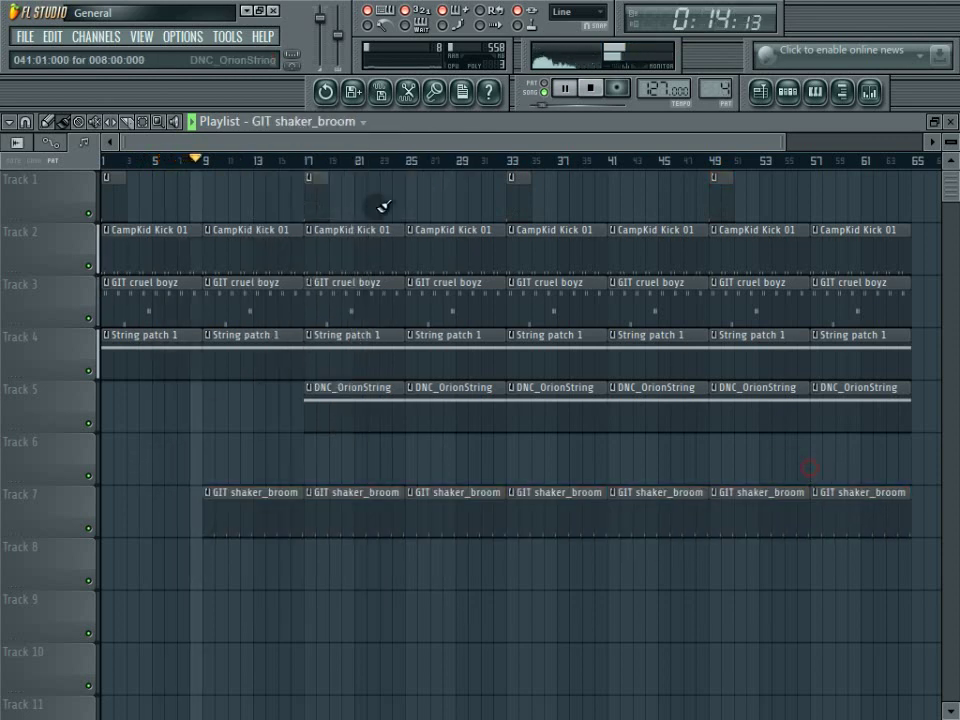
Paint GIT(Kick Drum) clips along Track 8 from bar 9 to bar 65
{"action": "left_click", "coordinate": [316, 122]}
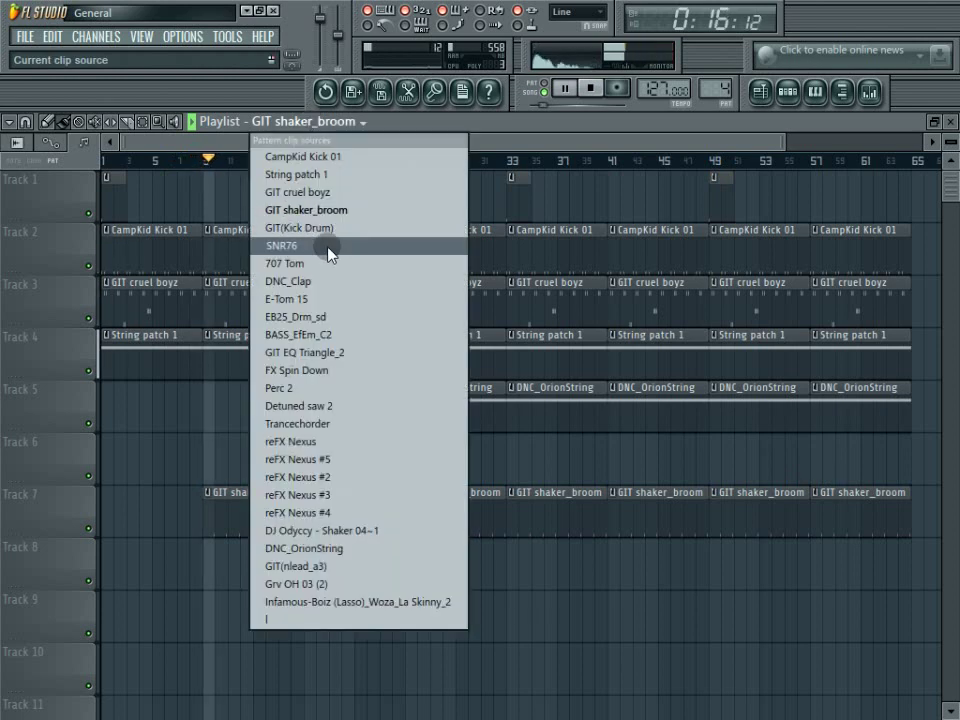
{"action": "left_click", "coordinate": [327, 247]}
{"action": "left_click", "coordinate": [294, 122]}
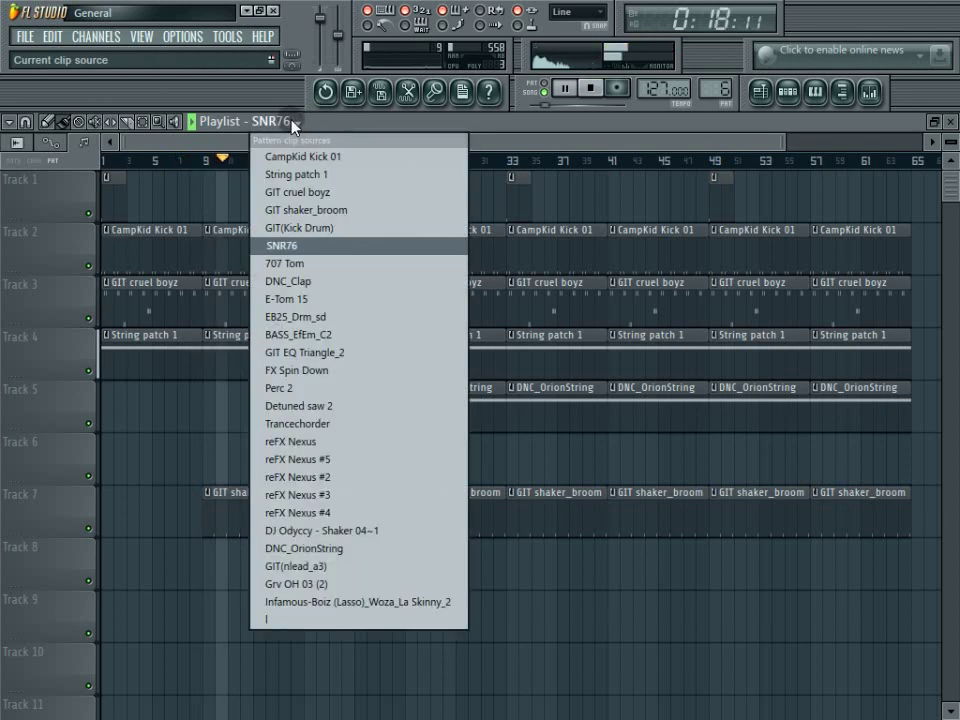
{"action": "left_click", "coordinate": [300, 229]}
{"action": "left_click_drag", "start_coordinate": [210, 557], "coordinate": [836, 544]}
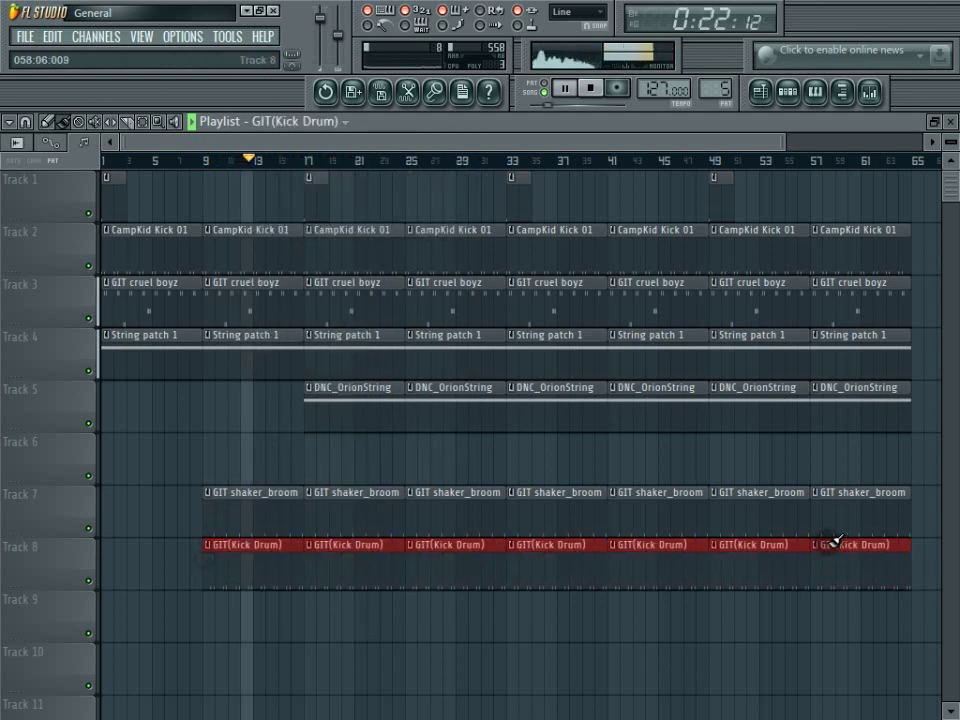
Paint SNR76 clips along Track 9 from bar 17 to bar 65
{"action": "left_click", "coordinate": [298, 122]}
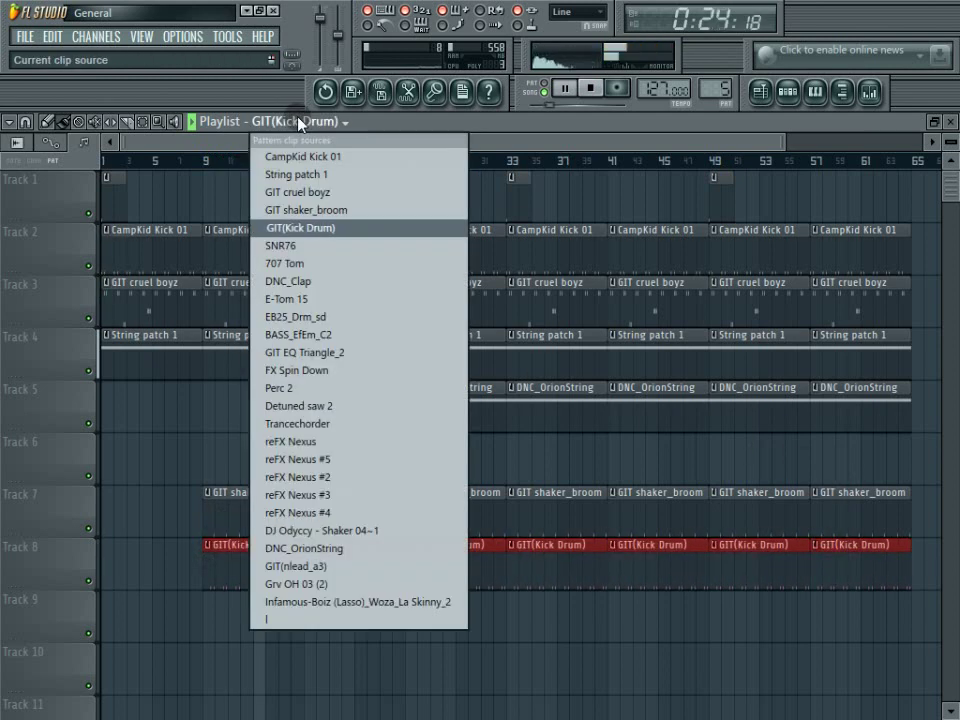
{"action": "left_click", "coordinate": [270, 245]}
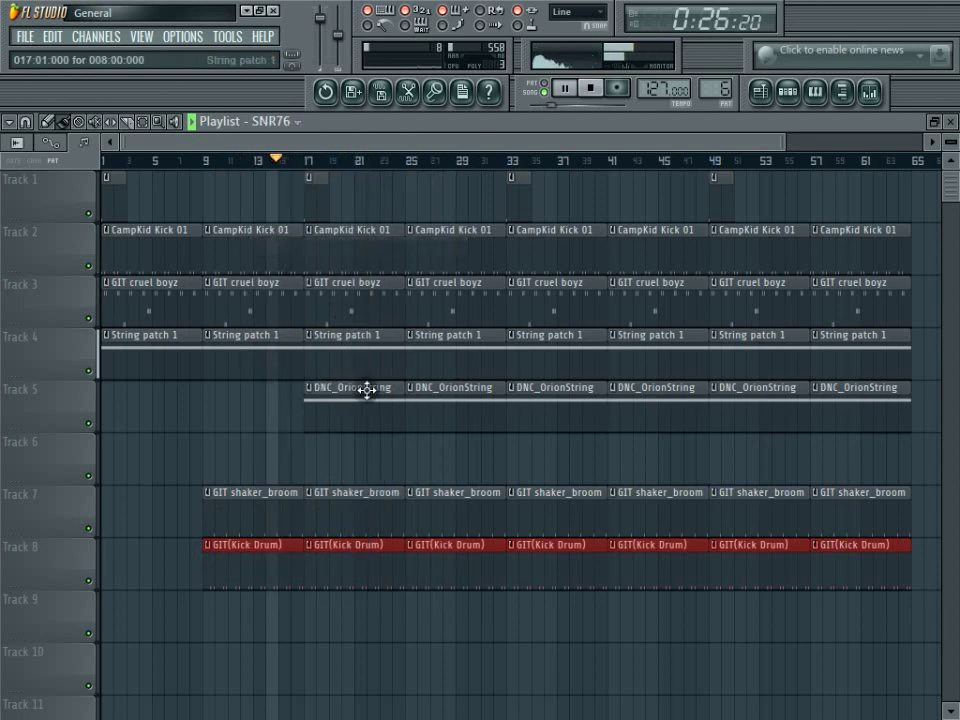
{"action": "scroll", "coordinate": [318, 464], "scroll_direction": "down", "scroll_amount": 3}
{"action": "mouse_move", "coordinate": [315, 467]}
{"action": "left_mouse_down"}
{"action": "mouse_move", "coordinate": [402, 455]}
{"action": "mouse_move", "coordinate": [927, 448]}
{"action": "left_mouse_up"}
Place a 707 Tom clip on Track 5 before the DNC_OrionString clips and trim its start to about bar 14
{"action": "left_click", "coordinate": [297, 122]}
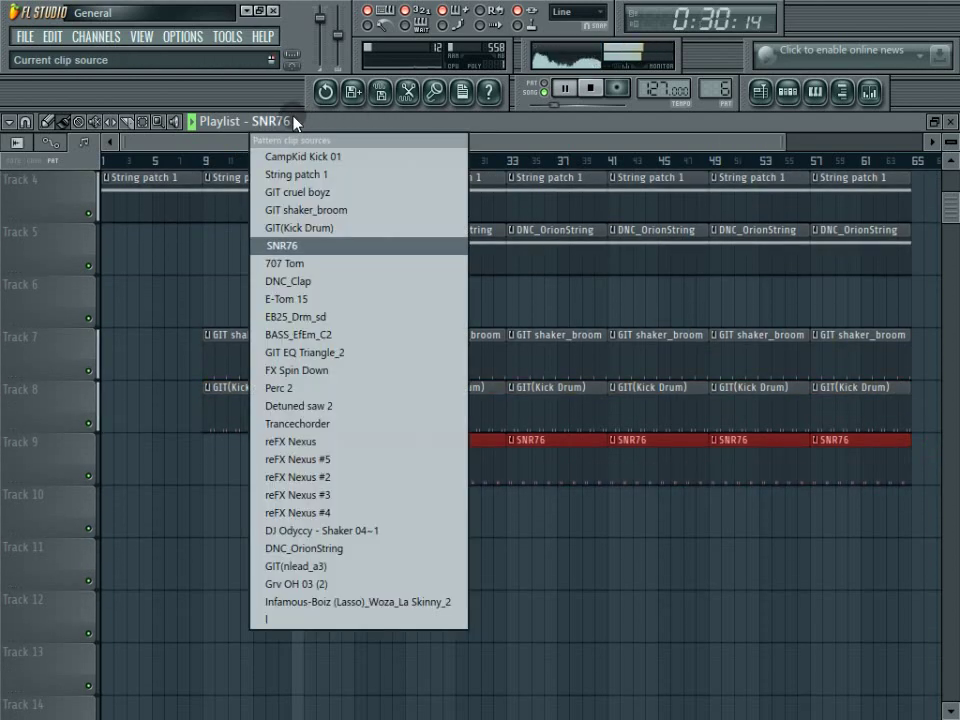
{"action": "left_click", "coordinate": [214, 263]}
{"action": "left_click", "coordinate": [205, 252]}
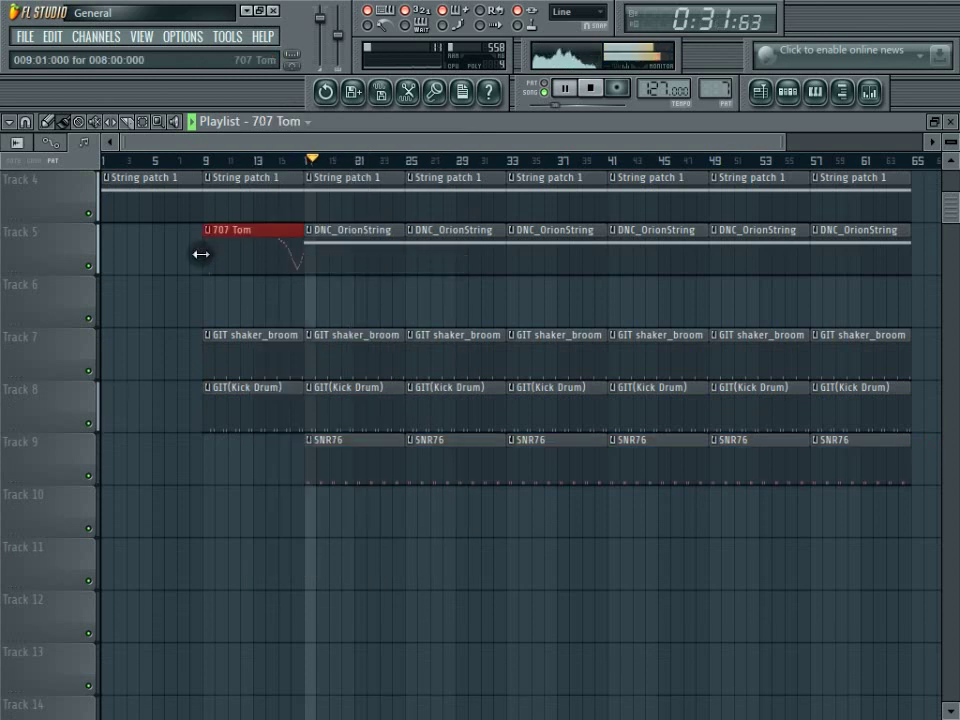
{"action": "left_click_drag", "start_coordinate": [206, 251], "coordinate": [262, 250]}
Paint reFX Nexus clips along Track 10 from bar 17 to bar 65
{"action": "left_click", "coordinate": [297, 124]}
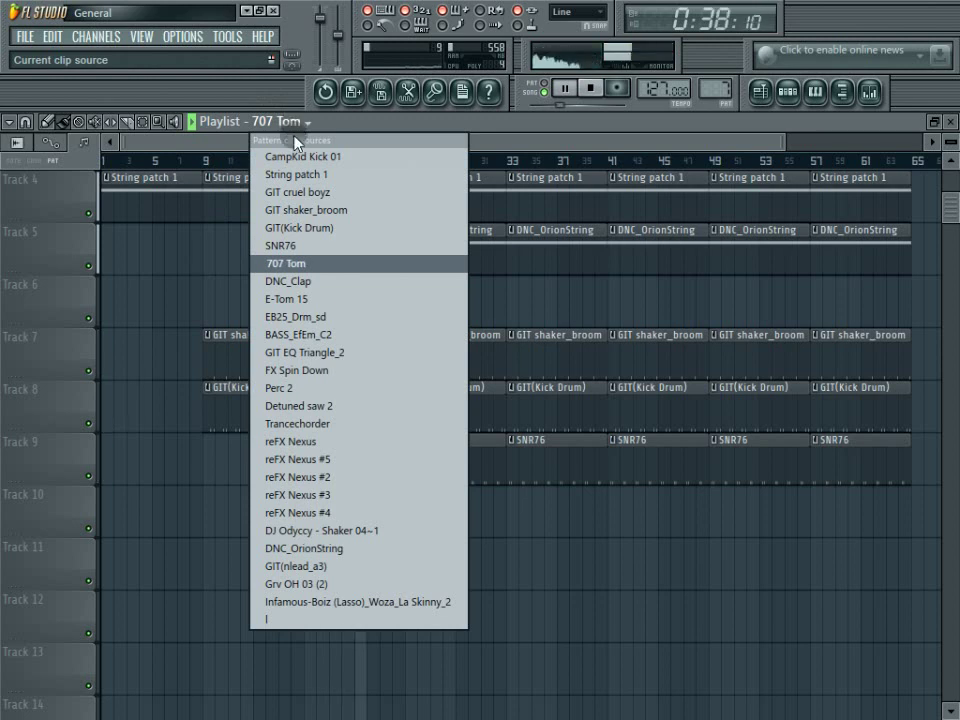
{"action": "left_click", "coordinate": [300, 459]}
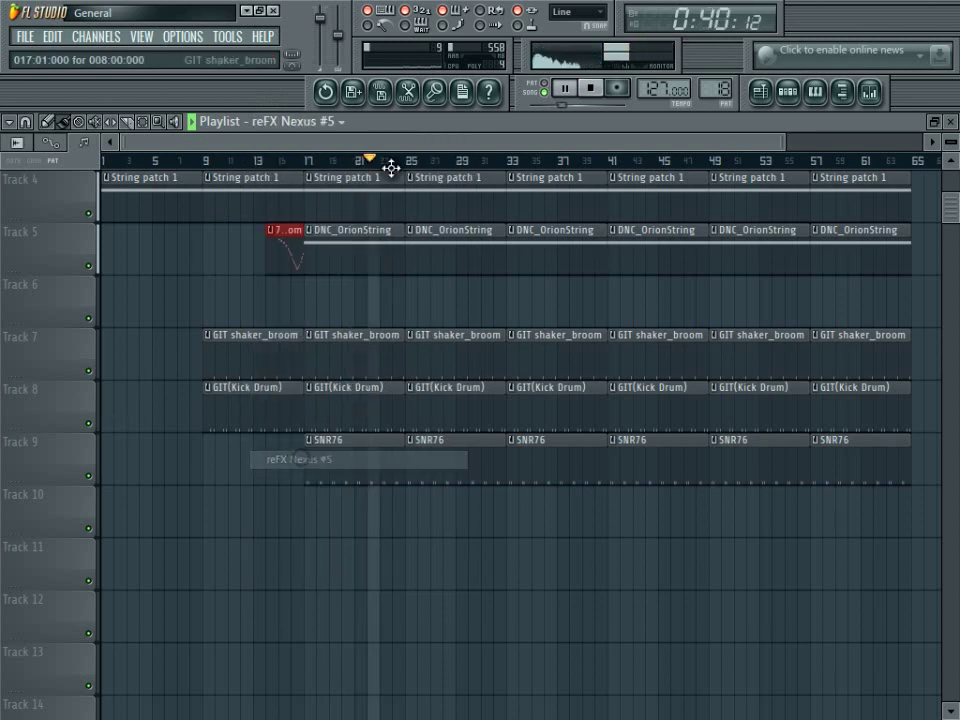
{"action": "left_click", "coordinate": [328, 126]}
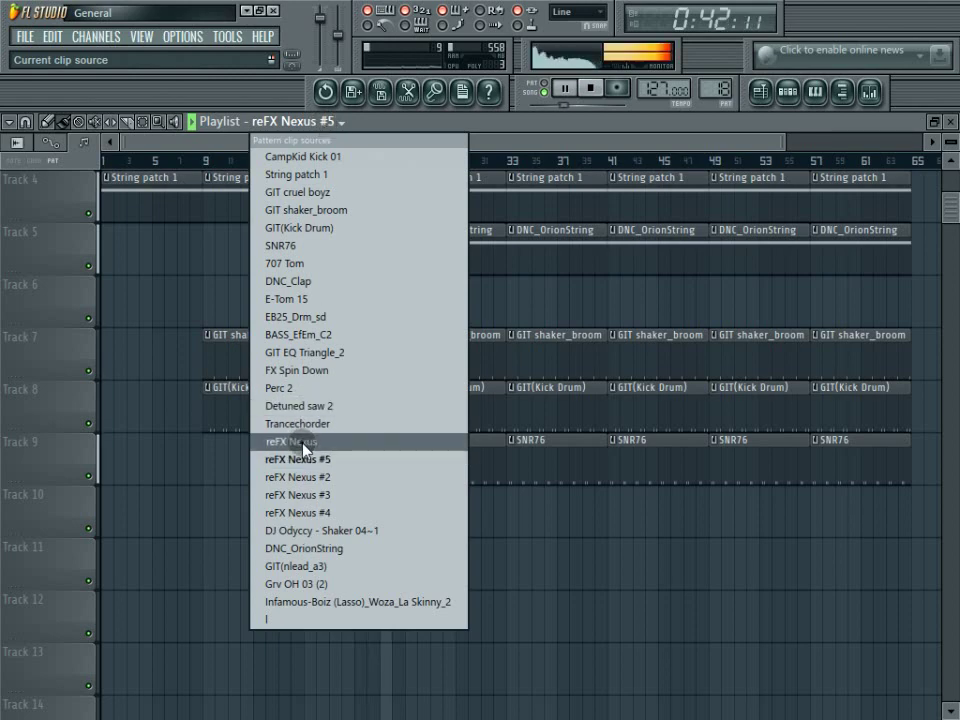
{"action": "left_click", "coordinate": [268, 440]}
{"action": "left_click", "coordinate": [795, 91]}
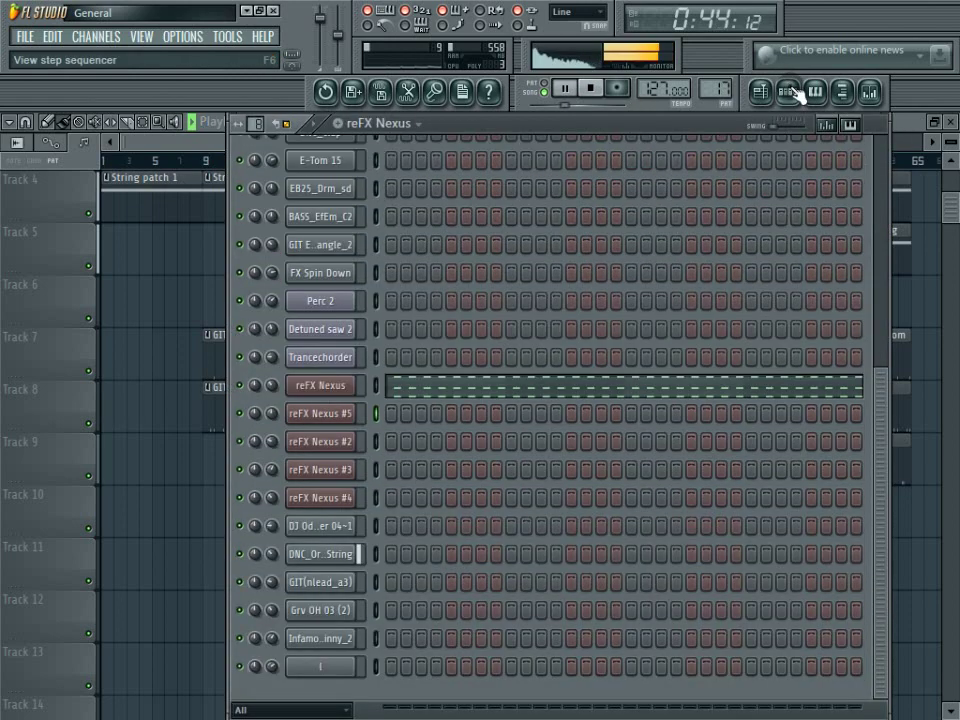
{"action": "left_click", "coordinate": [795, 91]}
{"action": "mouse_move", "coordinate": [305, 510]}
{"action": "left_mouse_down"}
{"action": "mouse_move", "coordinate": [660, 516]}
{"action": "mouse_move", "coordinate": [652, 500]}
{"action": "left_mouse_up"}
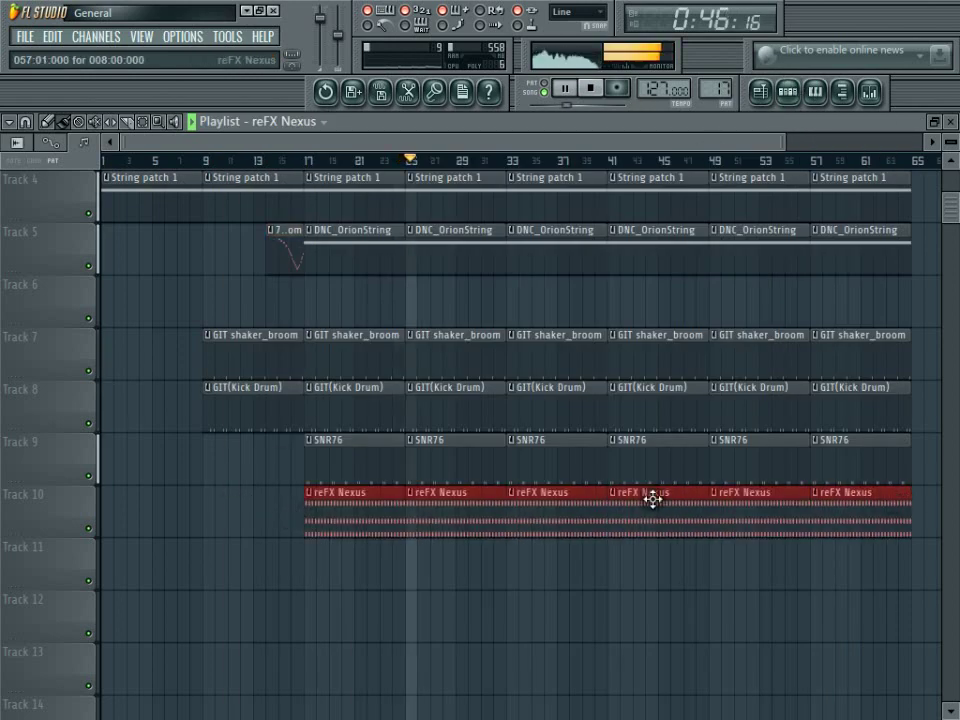
Review the reFX Nexus pattern's notes in the piano roll and open that channel's plugin window
{"action": "left_click", "coordinate": [815, 91]}
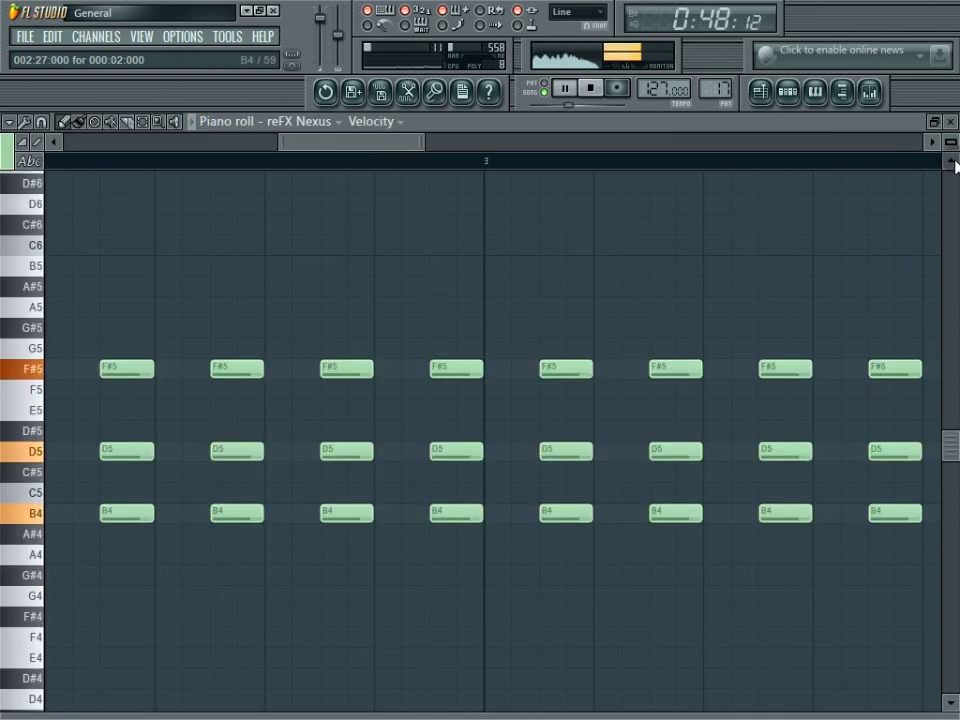
{"action": "left_click", "coordinate": [815, 91]}
{"action": "left_click", "coordinate": [795, 93]}
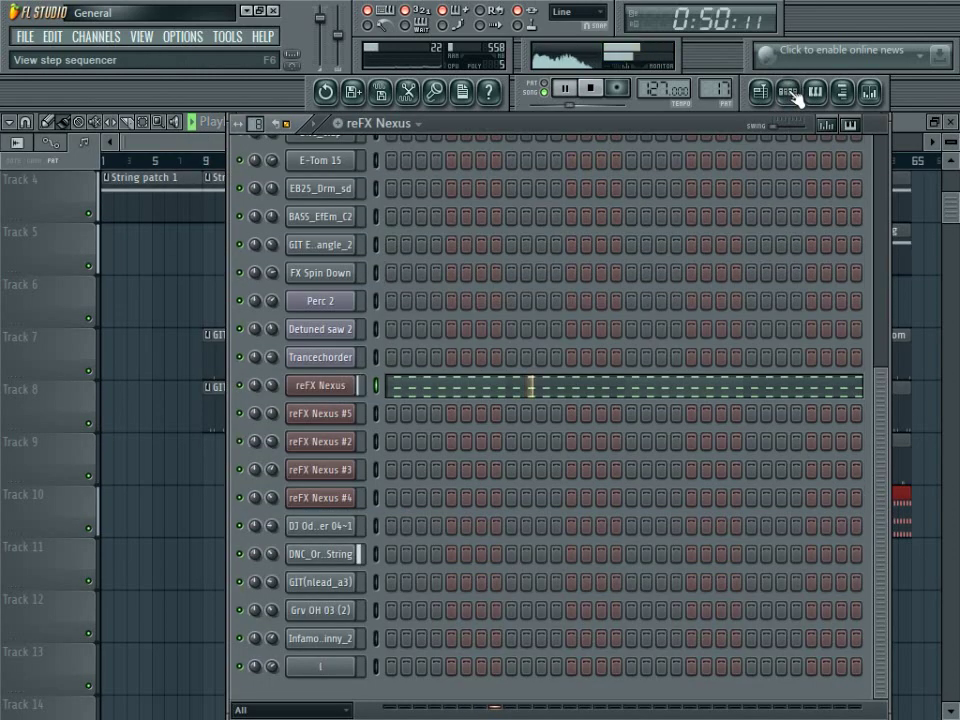
{"action": "left_click", "coordinate": [300, 386]}
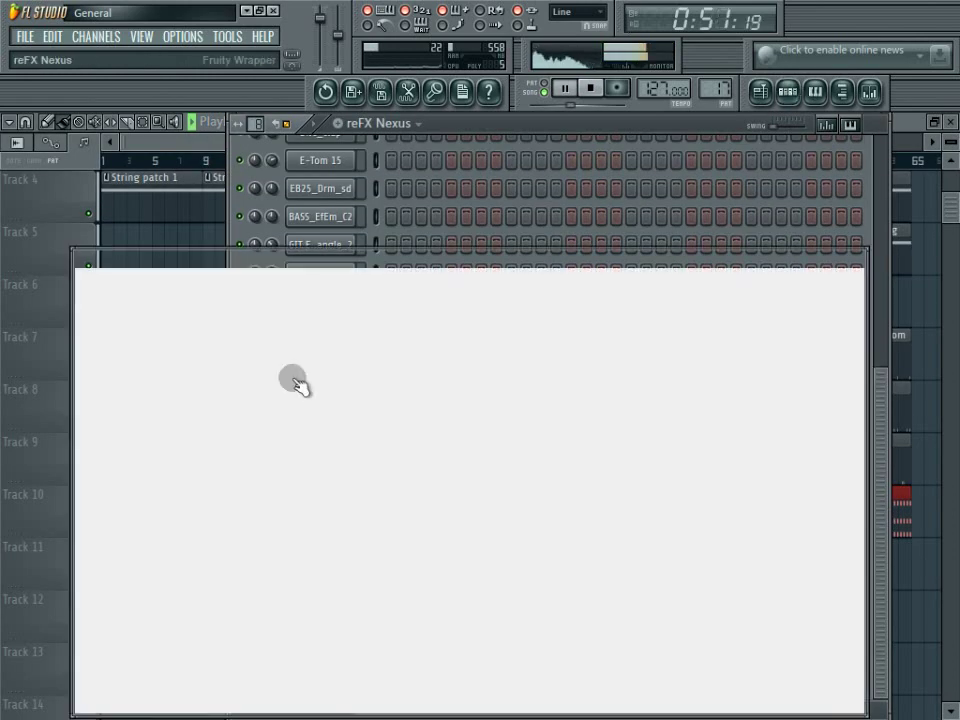
Create a volume automation clip for the reFX Nexus mixer track and position it on Track 11 starting at bar 17
{"action": "left_click", "coordinate": [490, 187]}
{"action": "left_click", "coordinate": [557, 225]}
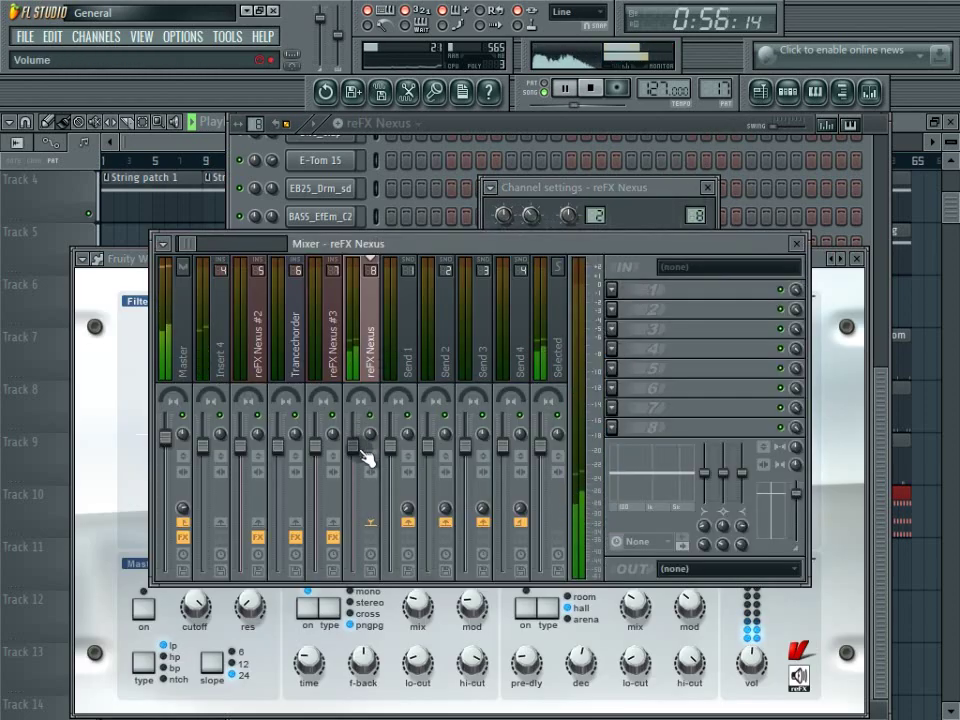
{"action": "right_click", "coordinate": [358, 452]}
{"action": "left_click", "coordinate": [380, 557]}
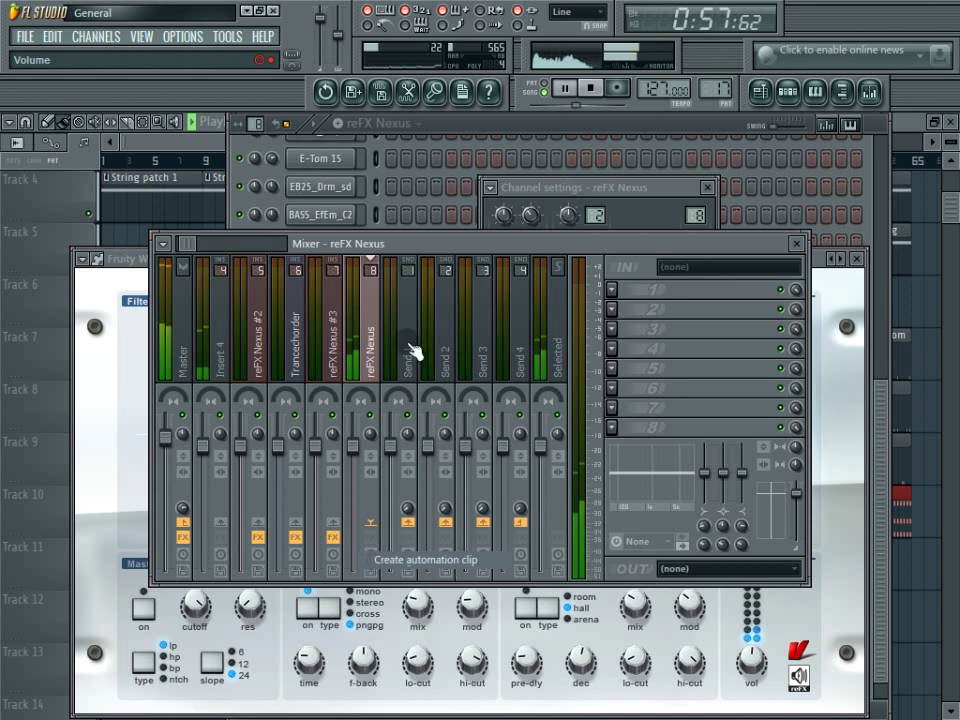
{"action": "left_click", "coordinate": [208, 147]}
{"action": "left_click_drag", "start_coordinate": [204, 279], "coordinate": [407, 534]}
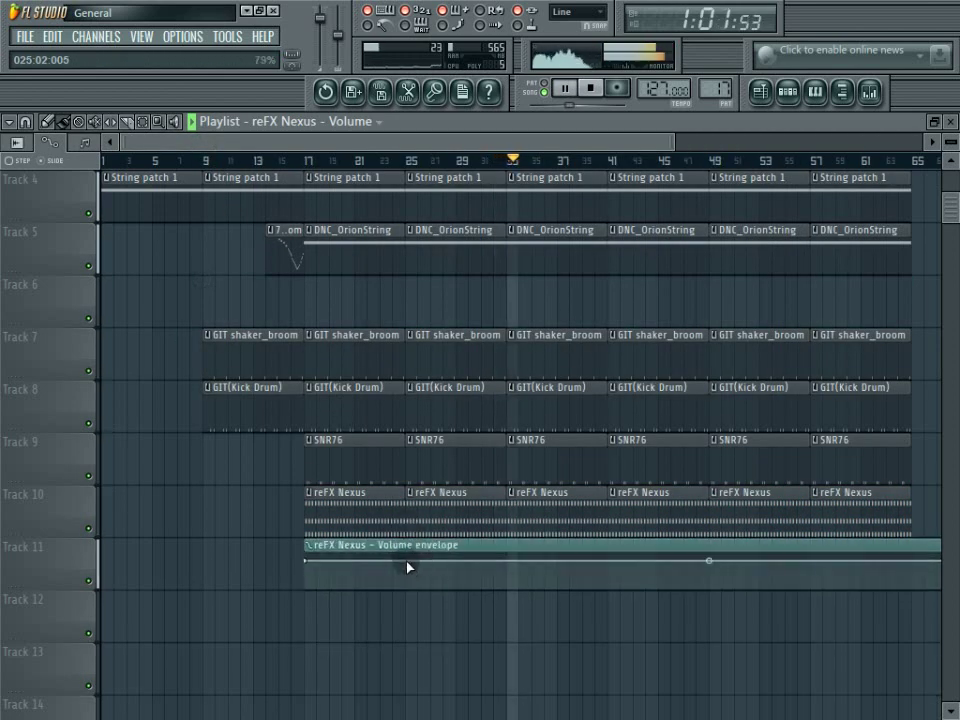
Shape the volume envelope into a fade-in from bar 17 to bar 25, trim the clip's end to bar 33, and restart playback
{"action": "left_click_drag", "start_coordinate": [315, 561], "coordinate": [306, 588]}
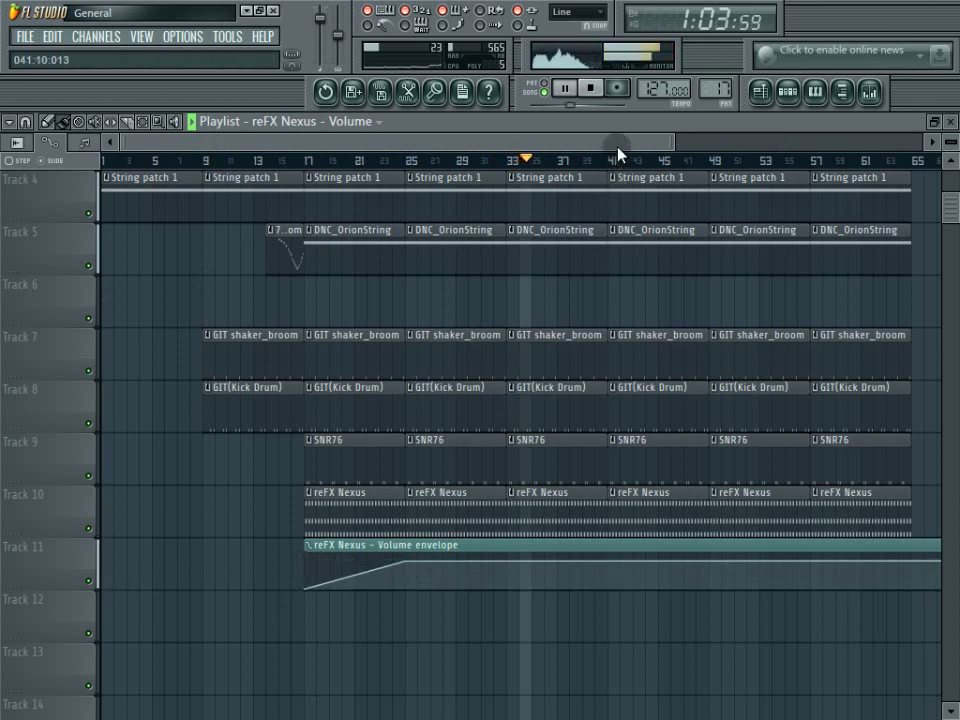
{"action": "left_click_drag", "start_coordinate": [617, 145], "coordinate": [770, 145]}
{"action": "left_click_drag", "start_coordinate": [892, 547], "coordinate": [296, 551]}
{"action": "left_click", "coordinate": [598, 91]}
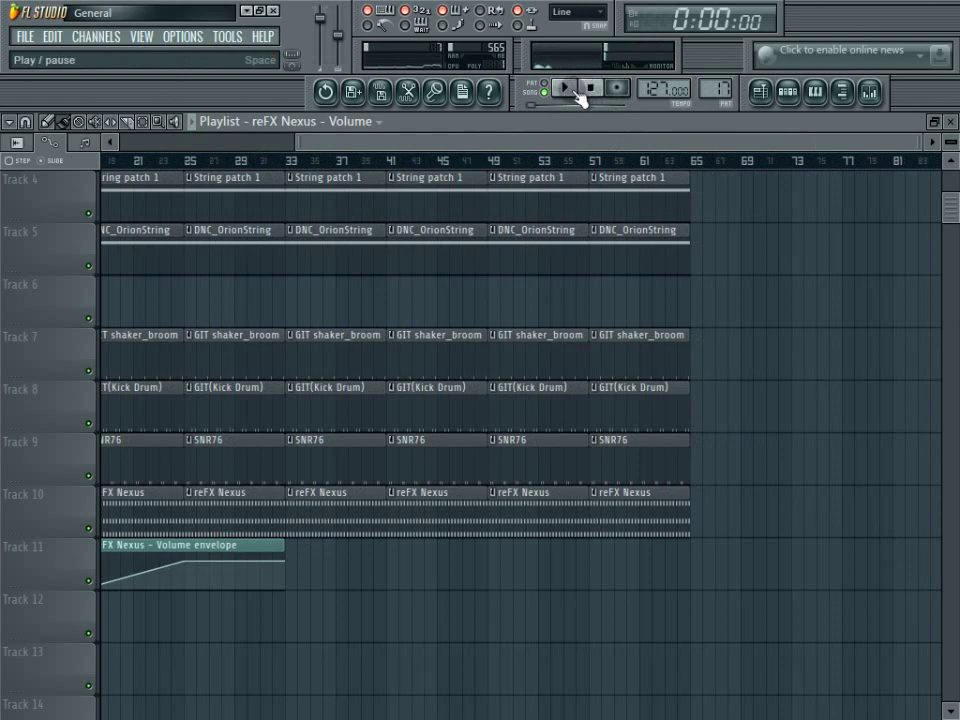
{"action": "left_click_drag", "start_coordinate": [592, 138], "coordinate": [351, 139]}
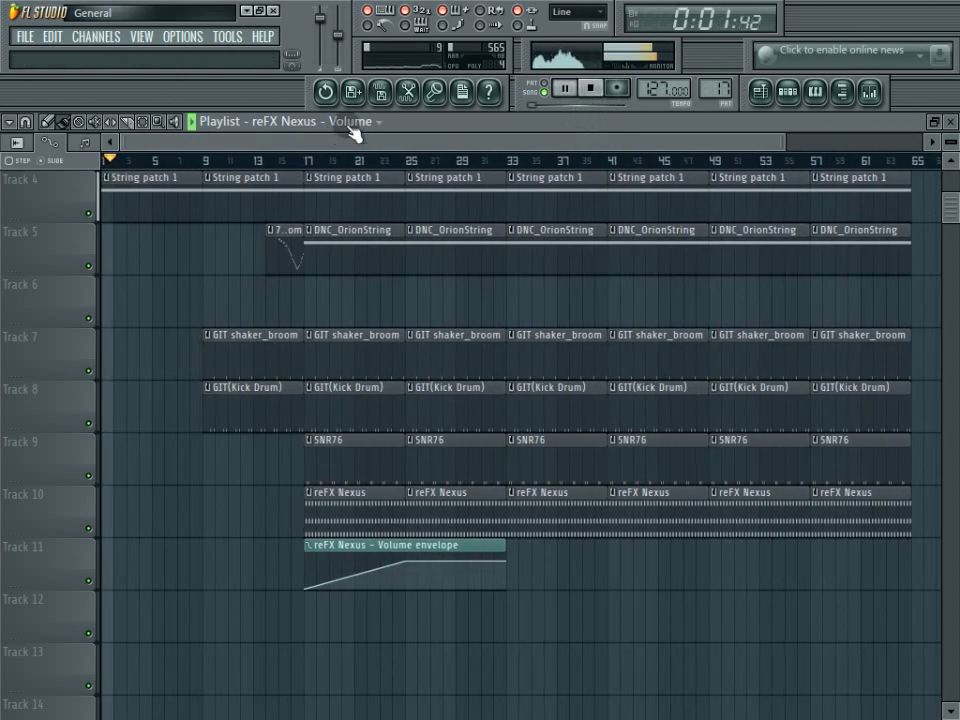
{"action": "left_click", "coordinate": [352, 124]}
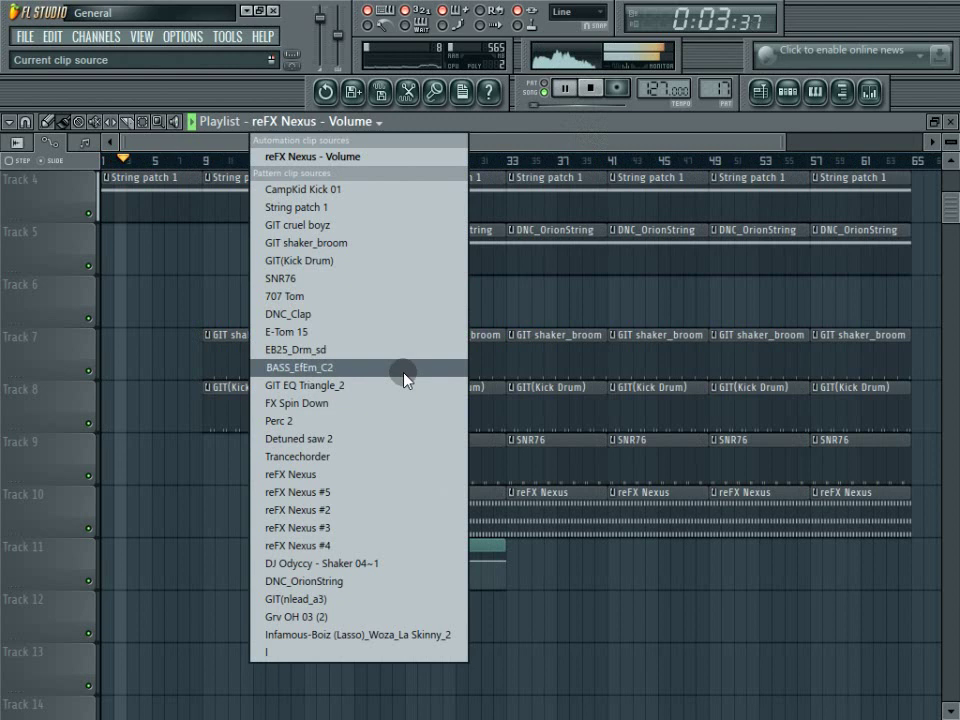
{"action": "left_click", "coordinate": [333, 284]}
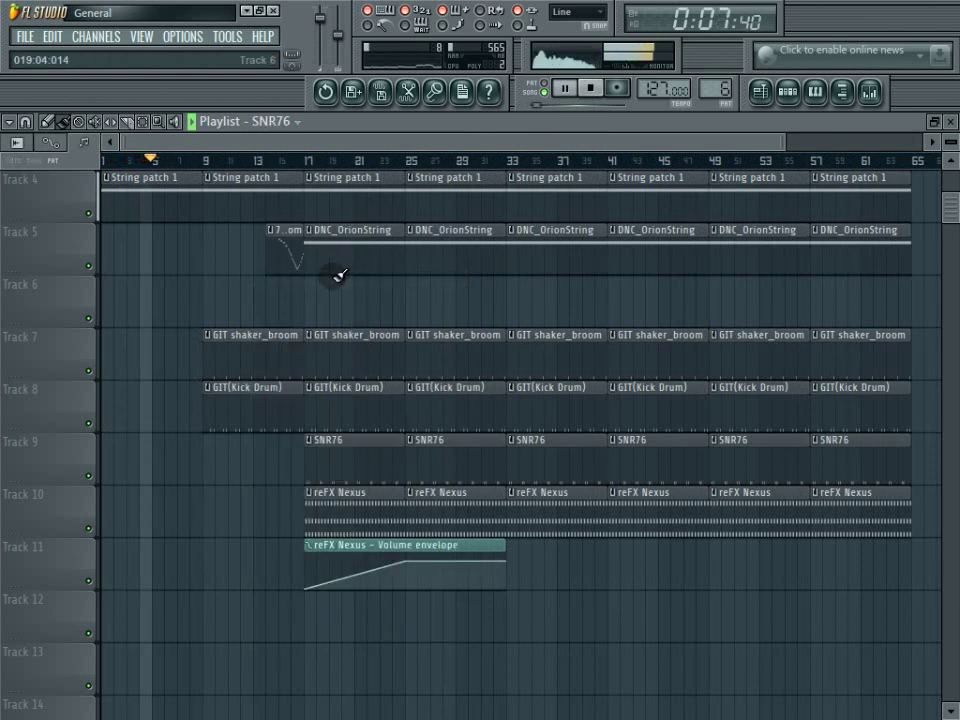
{"action": "left_click", "coordinate": [342, 305]}
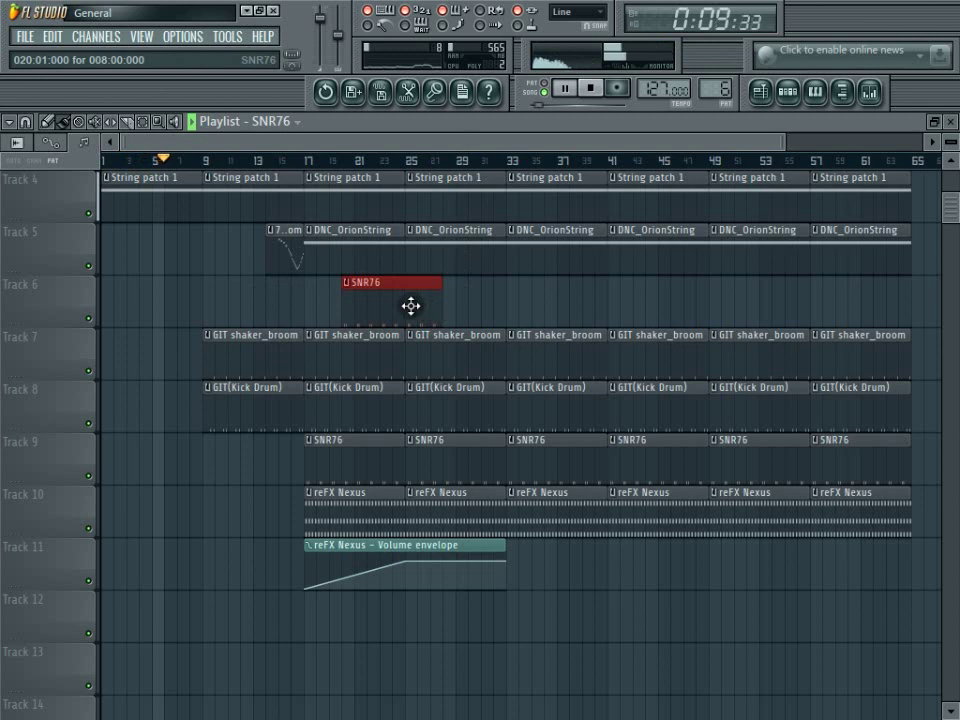
{"action": "right_click", "coordinate": [410, 305]}
Paint DJ Odyccy - Shaker 04~1 clips along Track 12 from bar 25 to bar 65
{"action": "left_click", "coordinate": [288, 122]}
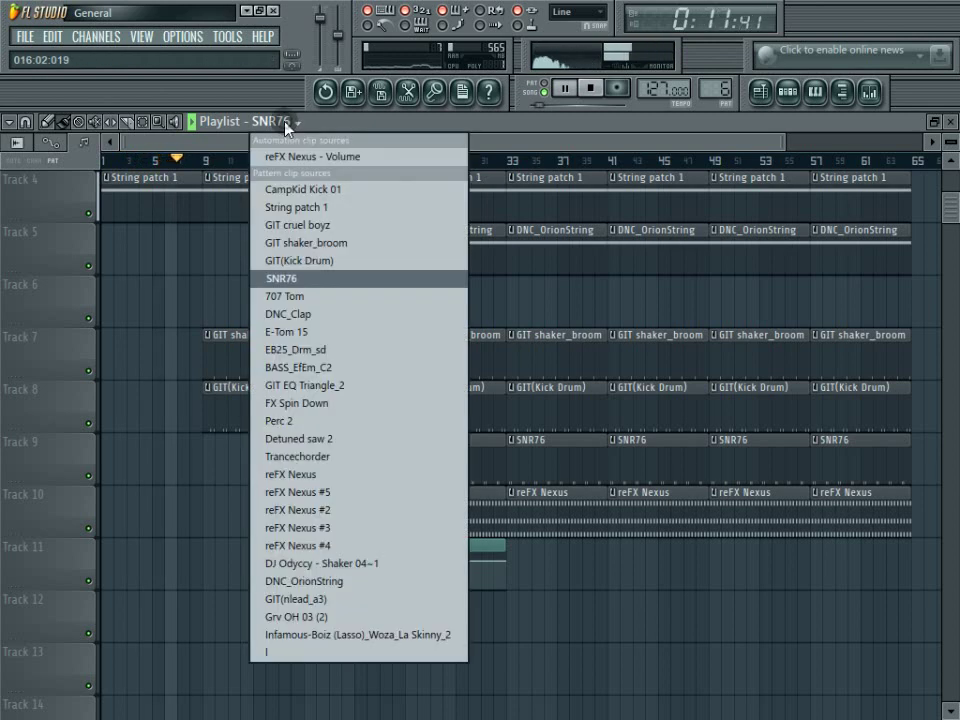
{"action": "left_click", "coordinate": [405, 563]}
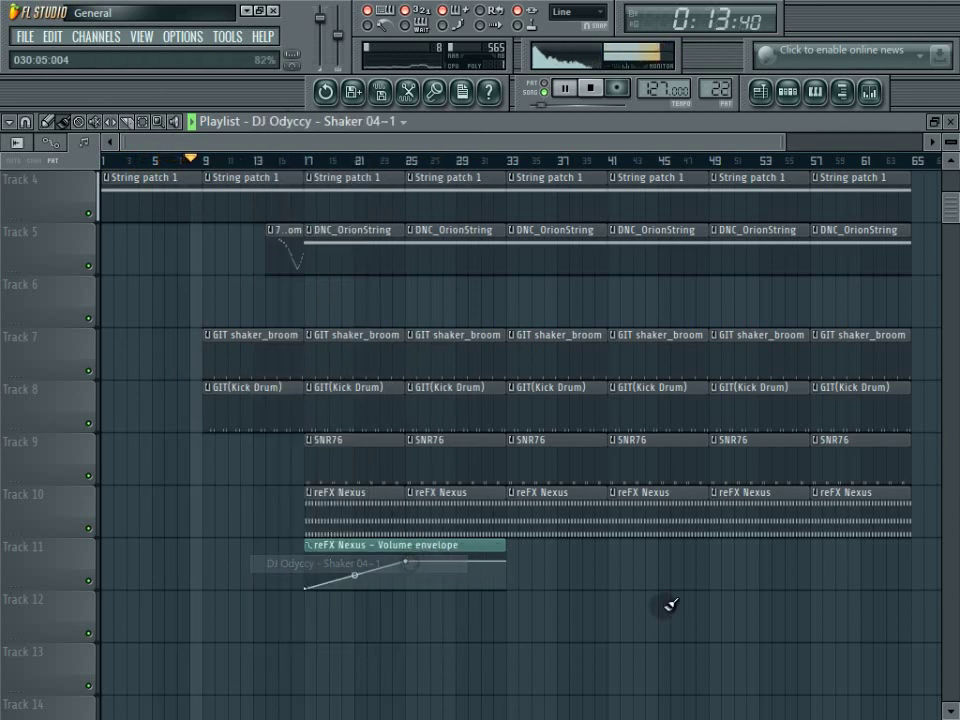
{"action": "mouse_move", "coordinate": [435, 618]}
{"action": "left_mouse_down"}
{"action": "mouse_move", "coordinate": [476, 606]}
{"action": "mouse_move", "coordinate": [868, 583]}
{"action": "left_mouse_up"}
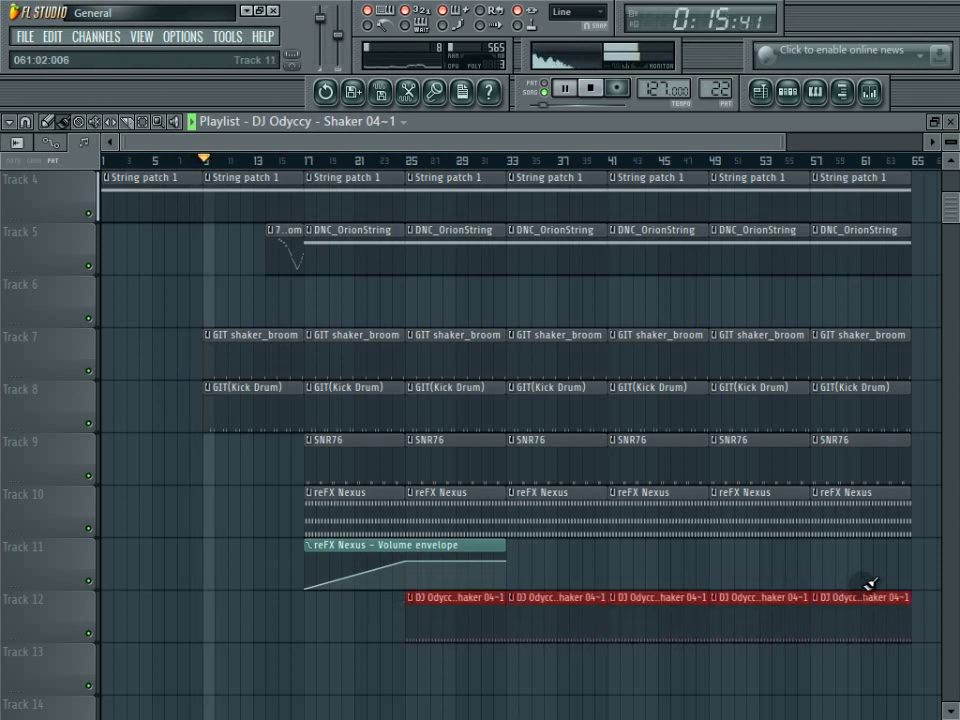
{"action": "left_click", "coordinate": [357, 123]}
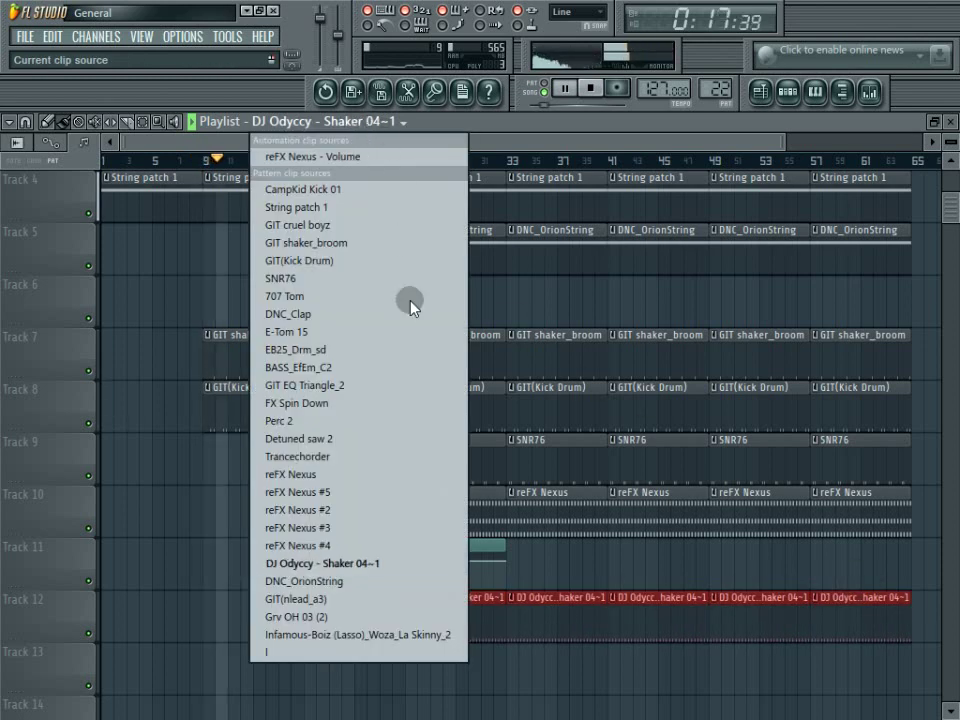
{"action": "left_click", "coordinate": [333, 617]}
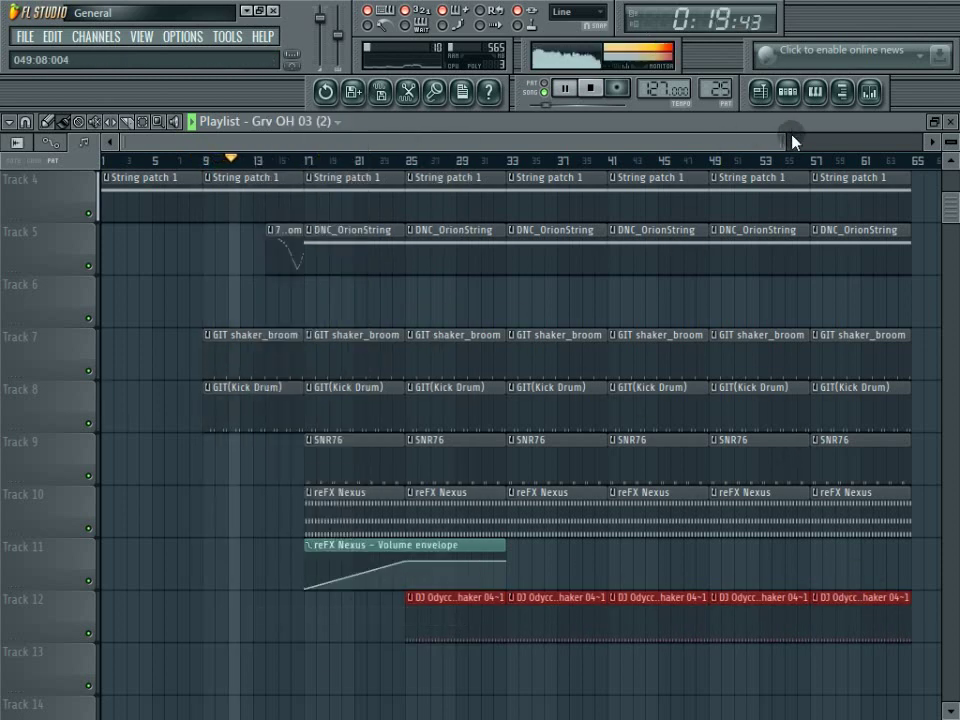
{"action": "scroll", "coordinate": [300, 122], "scroll_direction": "down", "scroll_amount": 1}
Paint BASS_EfEm_C2 clips along Track 13 from bar 17 to bar 65
{"action": "left_click", "coordinate": [300, 122]}
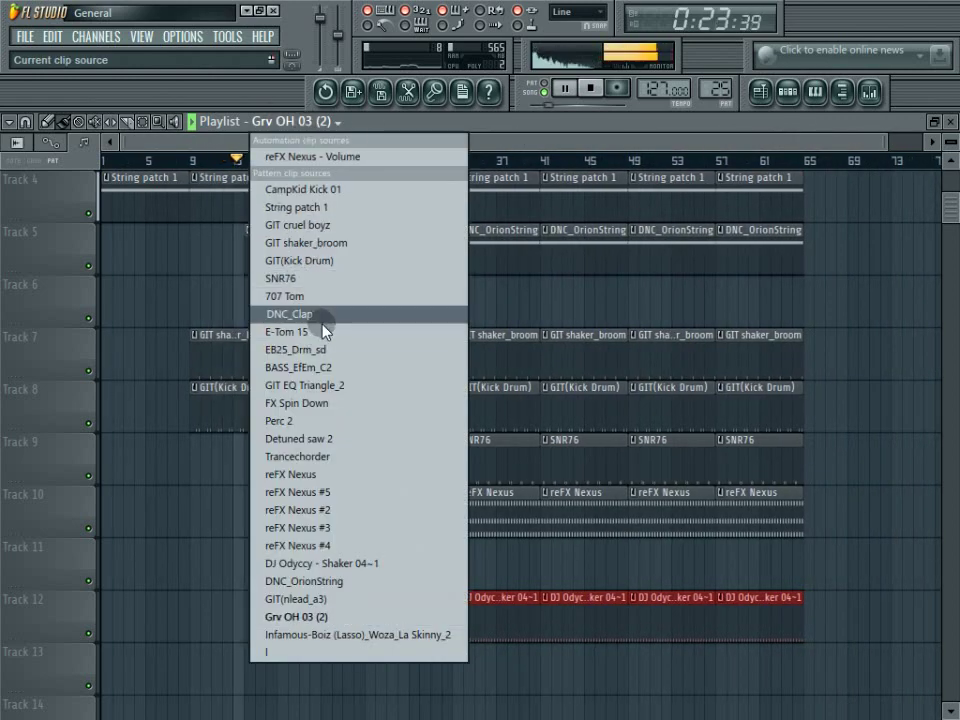
{"action": "left_click", "coordinate": [324, 369]}
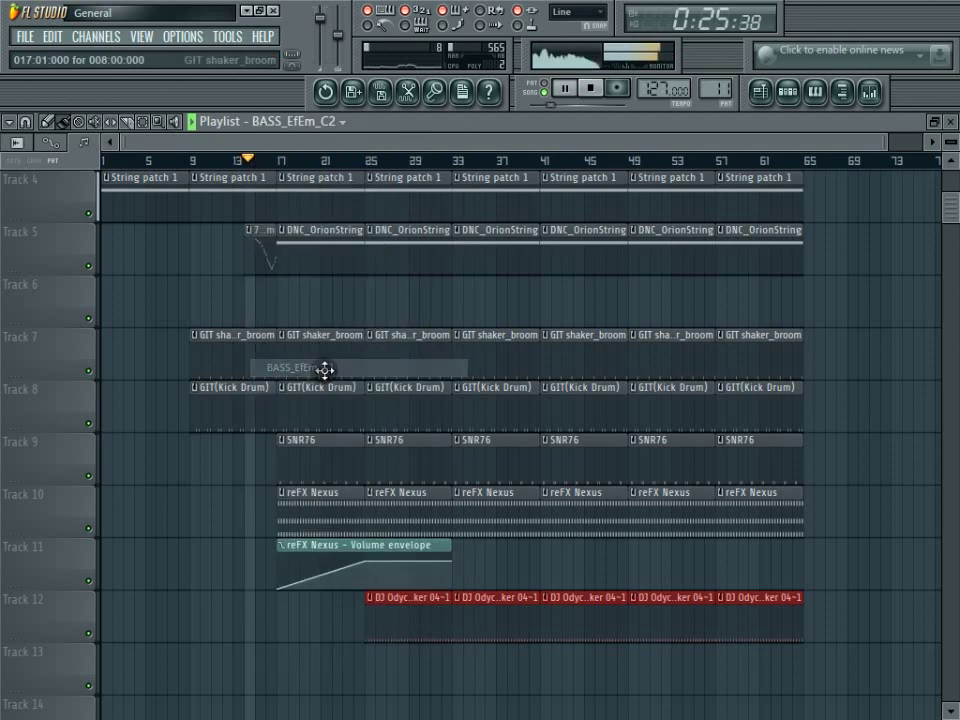
{"action": "scroll", "coordinate": [366, 475], "scroll_direction": "down", "scroll_amount": 3}
{"action": "mouse_move", "coordinate": [281, 536]}
{"action": "left_mouse_down"}
{"action": "mouse_move", "coordinate": [388, 519]}
{"action": "mouse_move", "coordinate": [776, 497]}
{"action": "mouse_move", "coordinate": [849, 507]}
{"action": "mouse_move", "coordinate": [649, 364]}
{"action": "mouse_move", "coordinate": [626, 140]}
{"action": "mouse_move", "coordinate": [638, 25]}
{"action": "mouse_move", "coordinate": [636, 36]}
{"action": "left_mouse_up"}
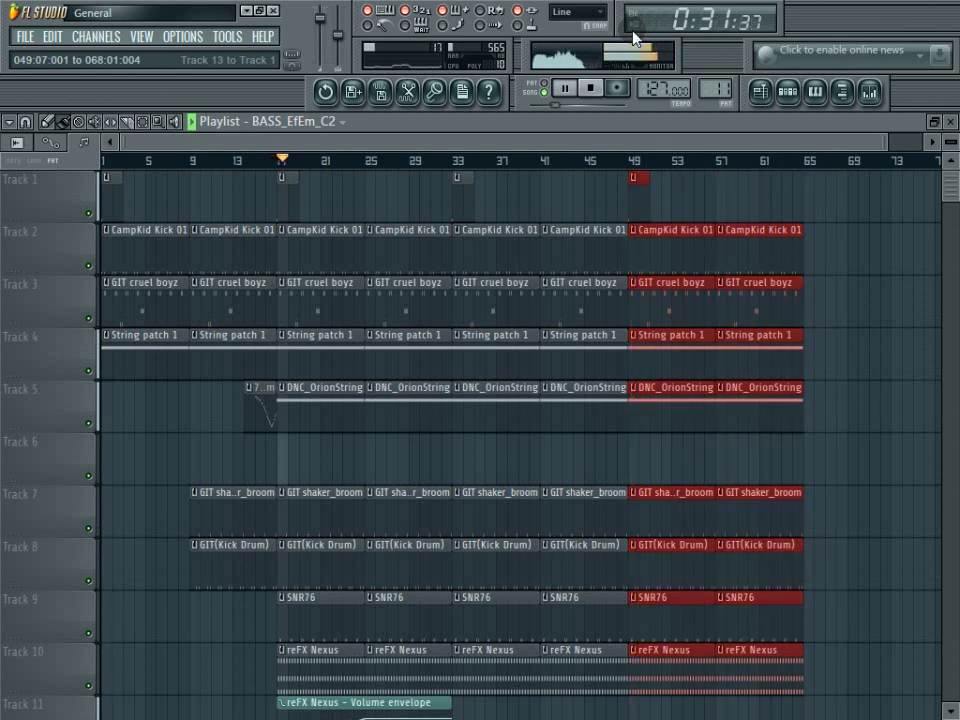
Duplicate the clips between bars 49 and 65 on all tracks twice so the arrangement extends to bar 97
{"action": "key", "text": "ctrl+b"}
{"action": "key", "text": "ctrl+b"}
{"action": "left_click_drag", "start_coordinate": [784, 141], "coordinate": [345, 154]}
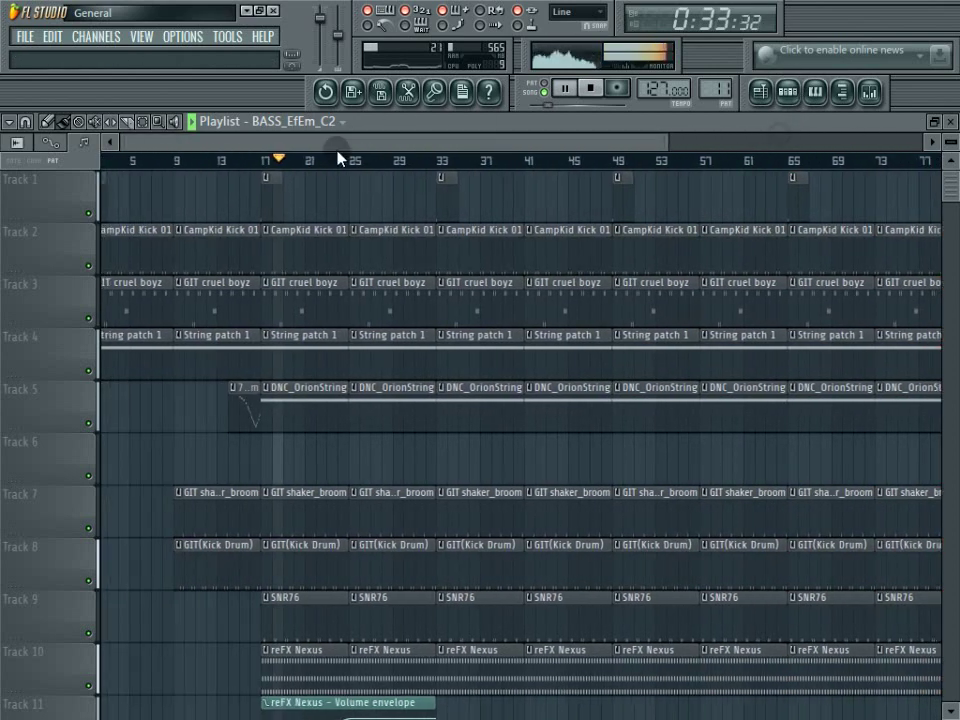
Move the short 707 Tom clip from Track 5 to Track 6 and repeat it every 16 bars up to bar 65
{"action": "left_click", "coordinate": [261, 431]}
{"action": "left_click_drag", "start_coordinate": [261, 431], "coordinate": [261, 476]}
{"action": "left_click_drag", "start_coordinate": [456, 446], "coordinate": [240, 470]}
{"action": "key", "text": "ctrl+b"}
{"action": "left_click_drag", "start_coordinate": [660, 141], "coordinate": [895, 141]}
{"action": "left_click", "coordinate": [416, 463]}
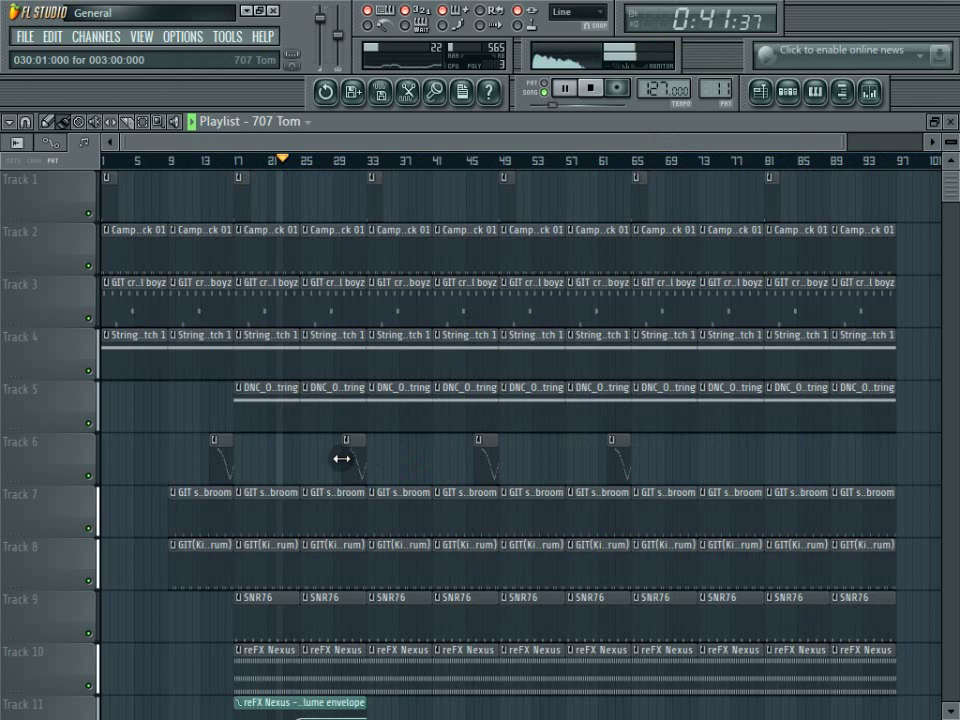
Paint E-Tom 15 clips along Track 14 from bar 33 to bar 97
{"action": "left_click", "coordinate": [279, 121]}
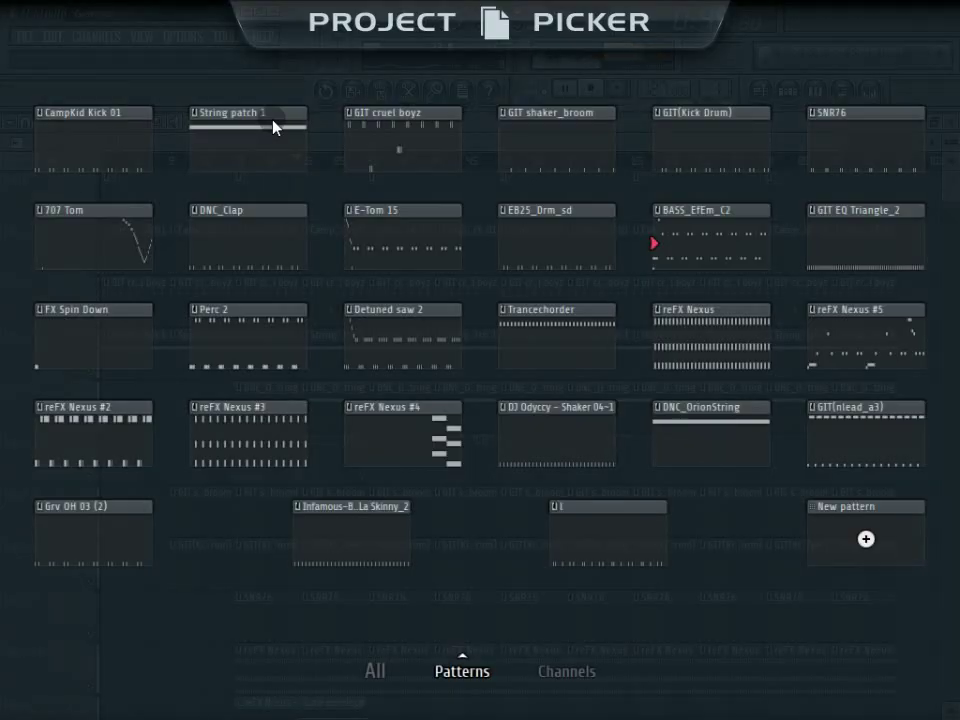
{"action": "left_click", "coordinate": [439, 253]}
{"action": "scroll", "coordinate": [591, 243], "scroll_direction": "down", "scroll_amount": 3}
{"action": "scroll", "coordinate": [591, 243], "scroll_direction": "down", "scroll_amount": 5}
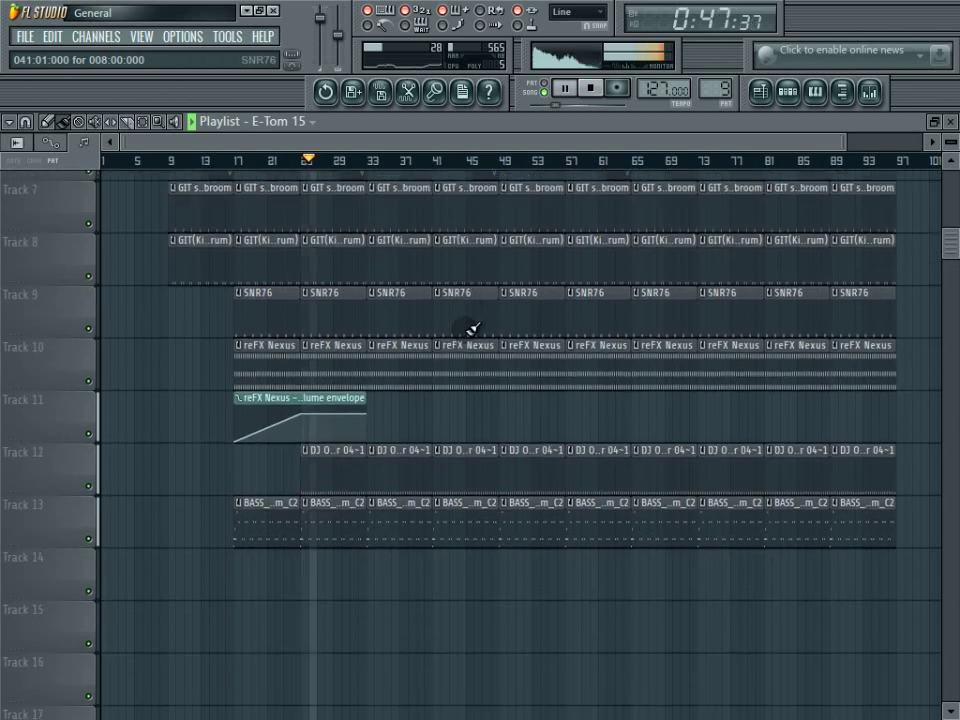
{"action": "mouse_move", "coordinate": [372, 461]}
{"action": "left_mouse_down"}
{"action": "mouse_move", "coordinate": [584, 429]}
{"action": "mouse_move", "coordinate": [890, 420]}
{"action": "left_mouse_up"}
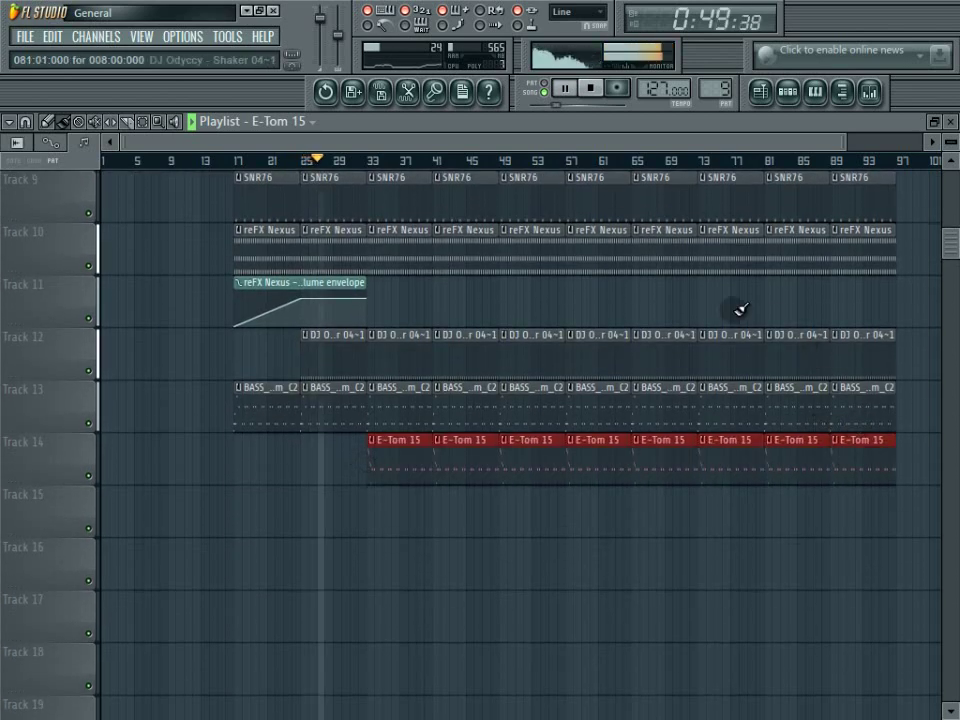
Paint Trancechorder clips along Track 15 from bar 33 to bar 97
{"action": "left_click", "coordinate": [318, 123]}
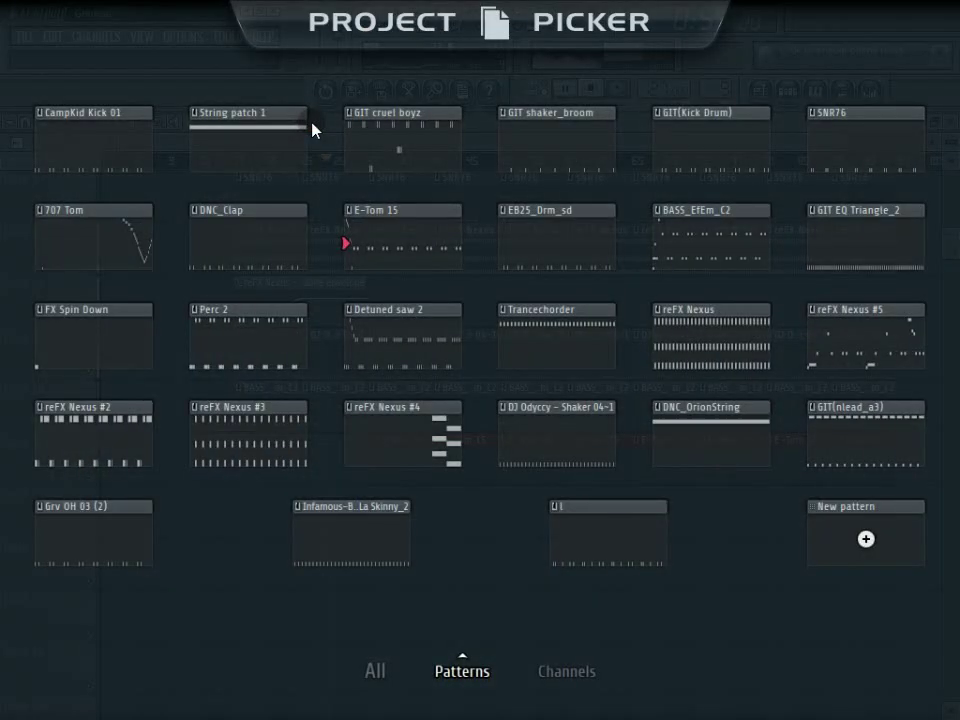
{"action": "left_click", "coordinate": [595, 360]}
{"action": "scroll", "coordinate": [580, 367], "scroll_direction": "down", "scroll_amount": 2}
{"action": "mouse_move", "coordinate": [366, 414]}
{"action": "left_mouse_down"}
{"action": "mouse_move", "coordinate": [628, 379]}
{"action": "mouse_move", "coordinate": [855, 368]}
{"action": "left_mouse_up"}
{"action": "scroll", "coordinate": [320, 258], "scroll_direction": "up", "scroll_amount": 10}
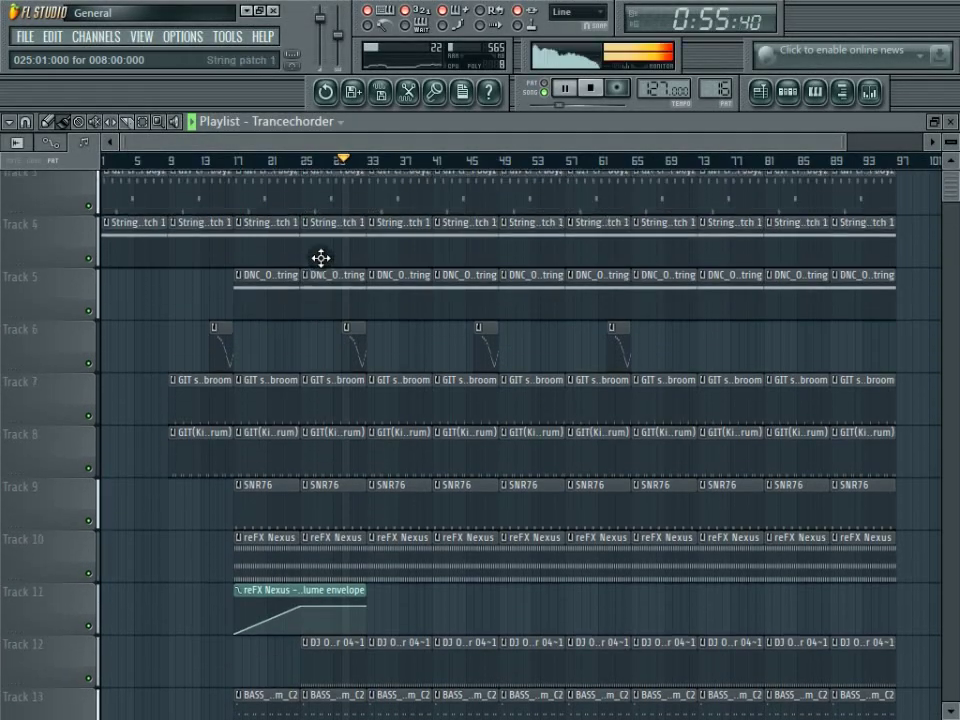
Paint Infamous-Boiz (Lasso)_Woza_La Skinny_2 clips along Track 16 from bar 49 to bar 97
{"action": "left_click", "coordinate": [335, 124]}
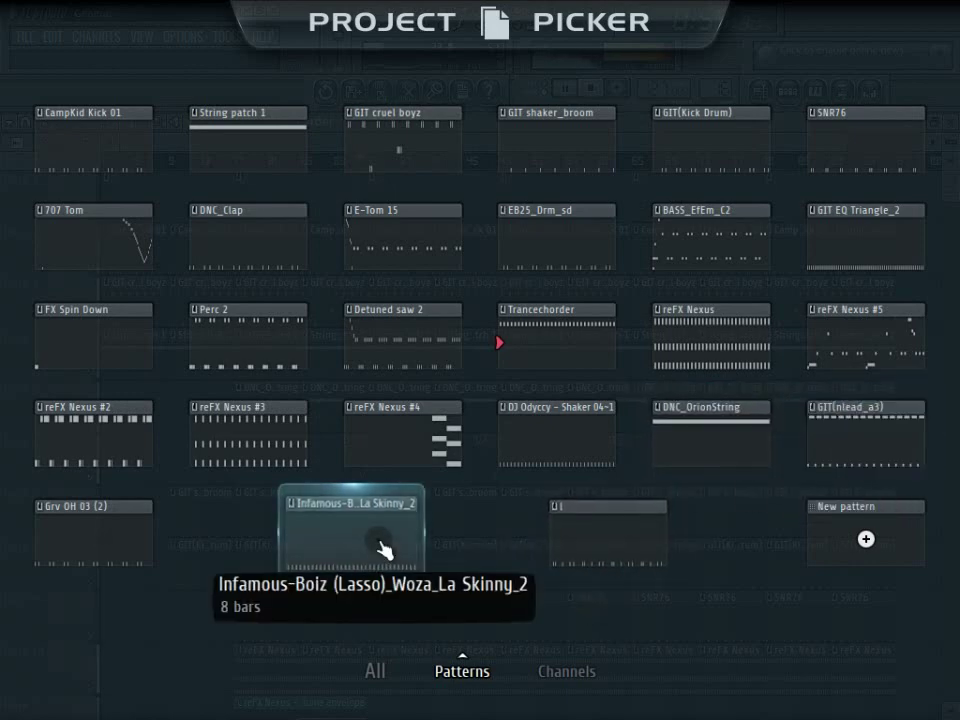
{"action": "left_click", "coordinate": [439, 546]}
{"action": "scroll", "coordinate": [745, 405], "scroll_direction": "down", "scroll_amount": 6}
{"action": "scroll", "coordinate": [745, 405], "scroll_direction": "down", "scroll_amount": 5}
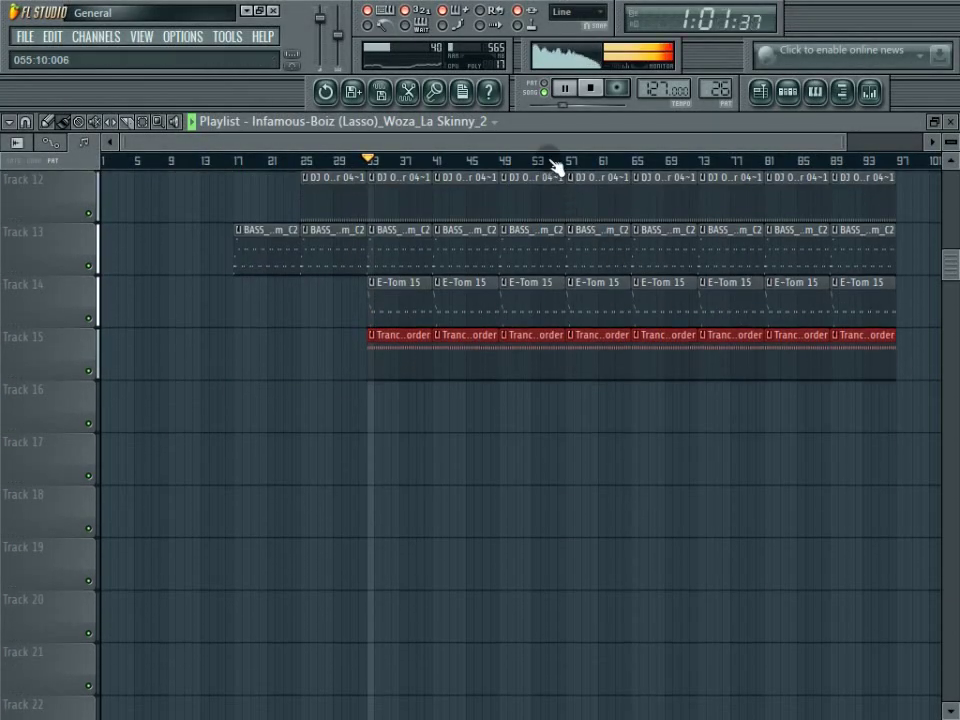
{"action": "left_click_drag", "start_coordinate": [555, 147], "coordinate": [681, 144]}
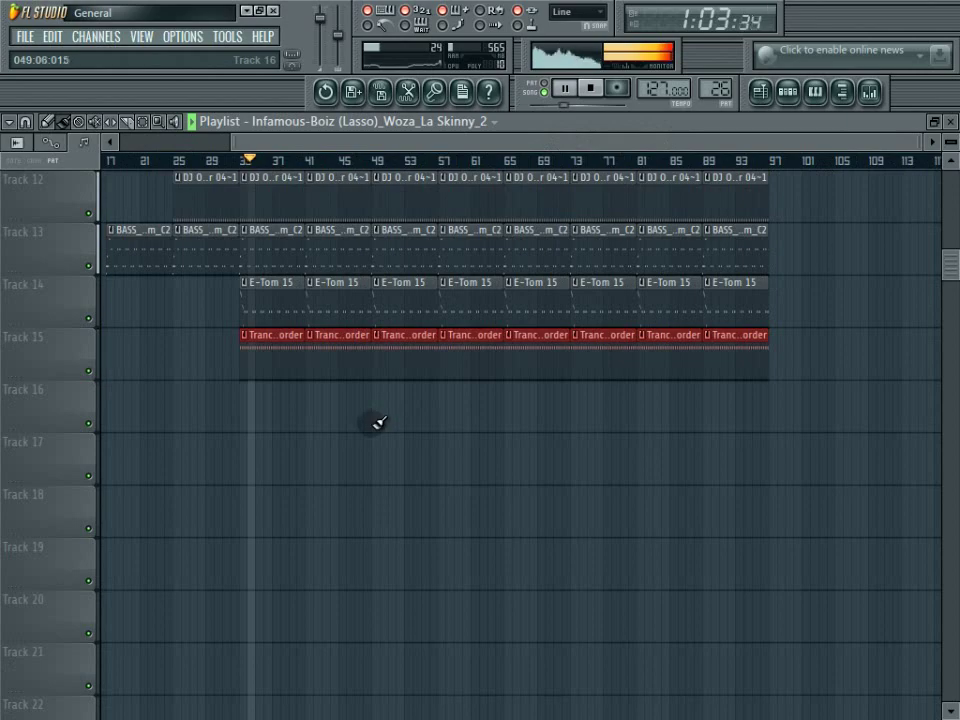
{"action": "left_click", "coordinate": [372, 418]}
{"action": "left_click_drag", "start_coordinate": [632, 400], "coordinate": [780, 396]}
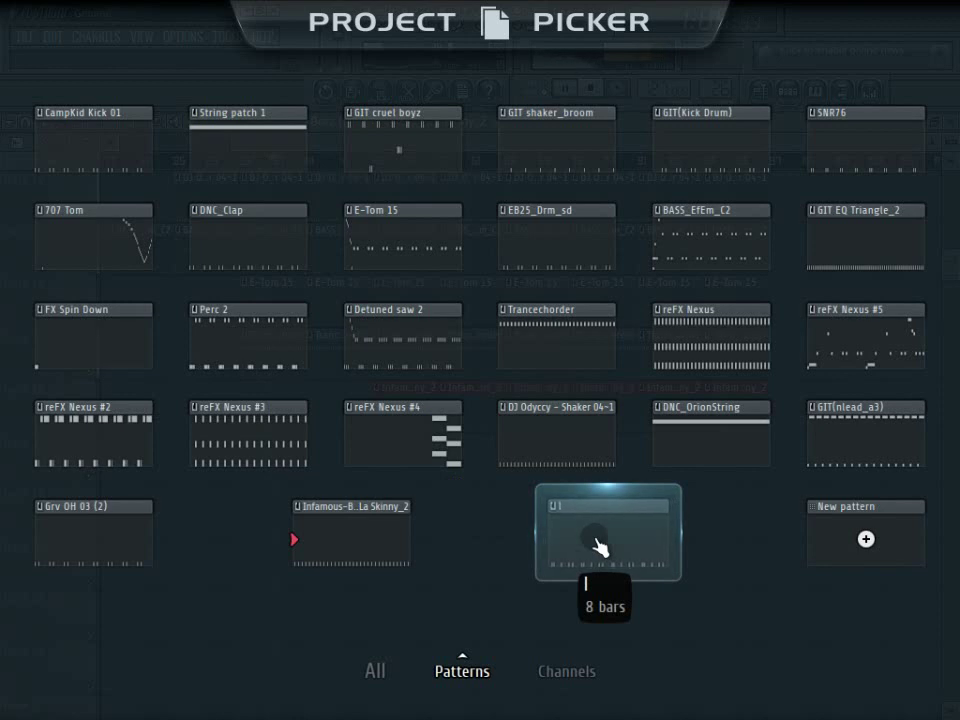
Paint GIT EQ Triangle_2 clips along Track 17 from bar 49 to bar 97
{"action": "left_click", "coordinate": [857, 253]}
{"action": "left_click_drag", "start_coordinate": [378, 450], "coordinate": [715, 455]}
Extend the starts of Track 6's last two 707 Tom clips to bars 41 and 57, and place full clips at bars 73 and 89
{"action": "scroll", "coordinate": [420, 410], "scroll_direction": "up", "scroll_amount": 5}
{"action": "left_click_drag", "start_coordinate": [346, 243], "coordinate": [307, 256]}
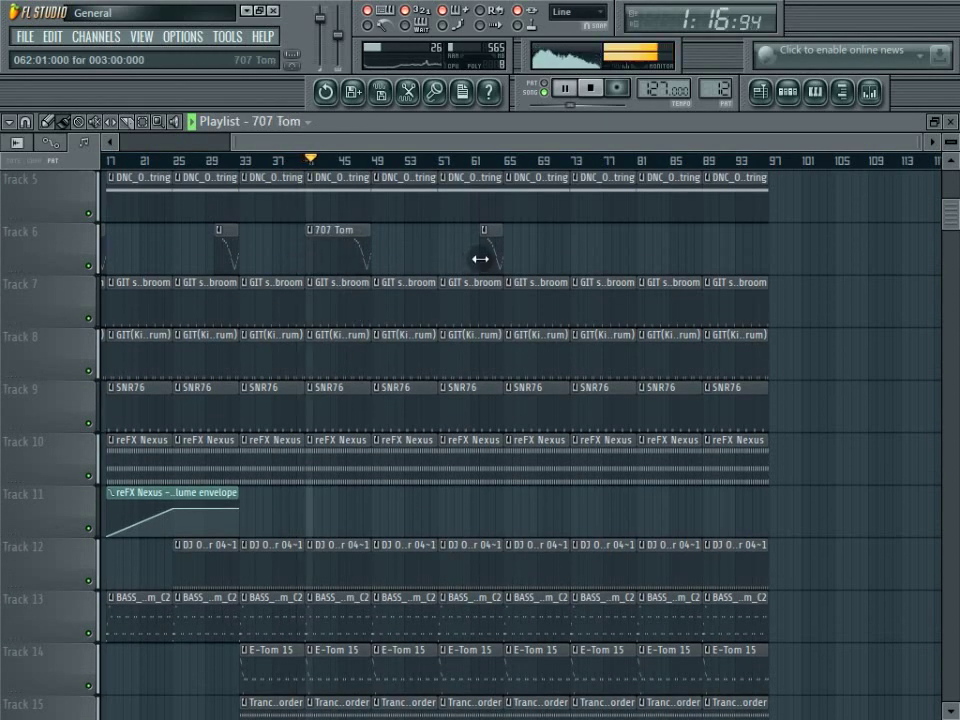
{"action": "left_click_drag", "start_coordinate": [480, 258], "coordinate": [429, 261]}
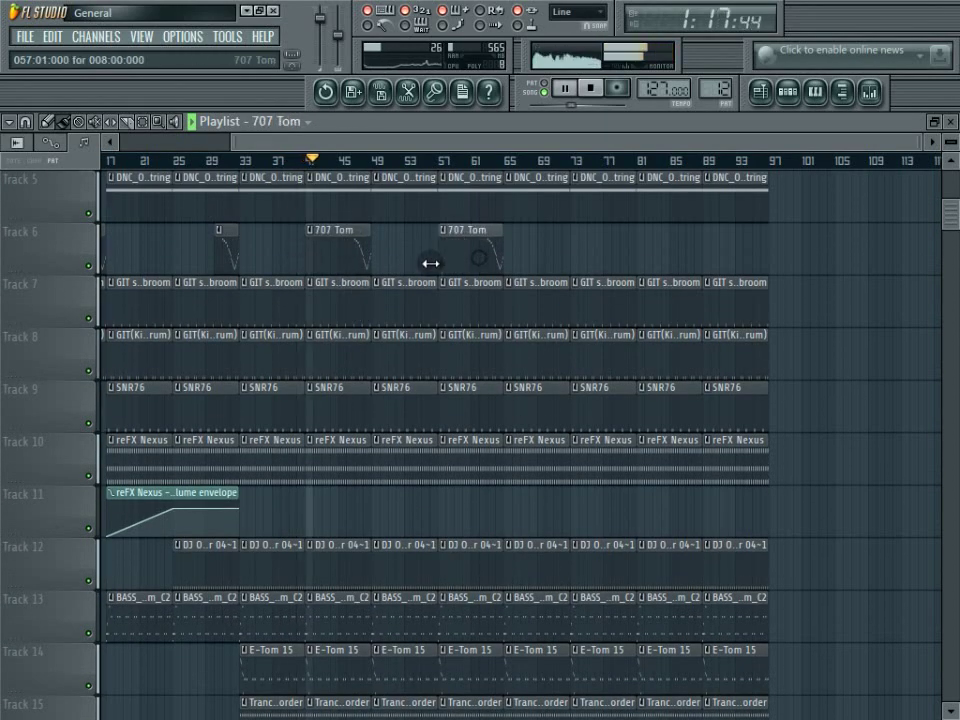
{"action": "left_click", "coordinate": [571, 253]}
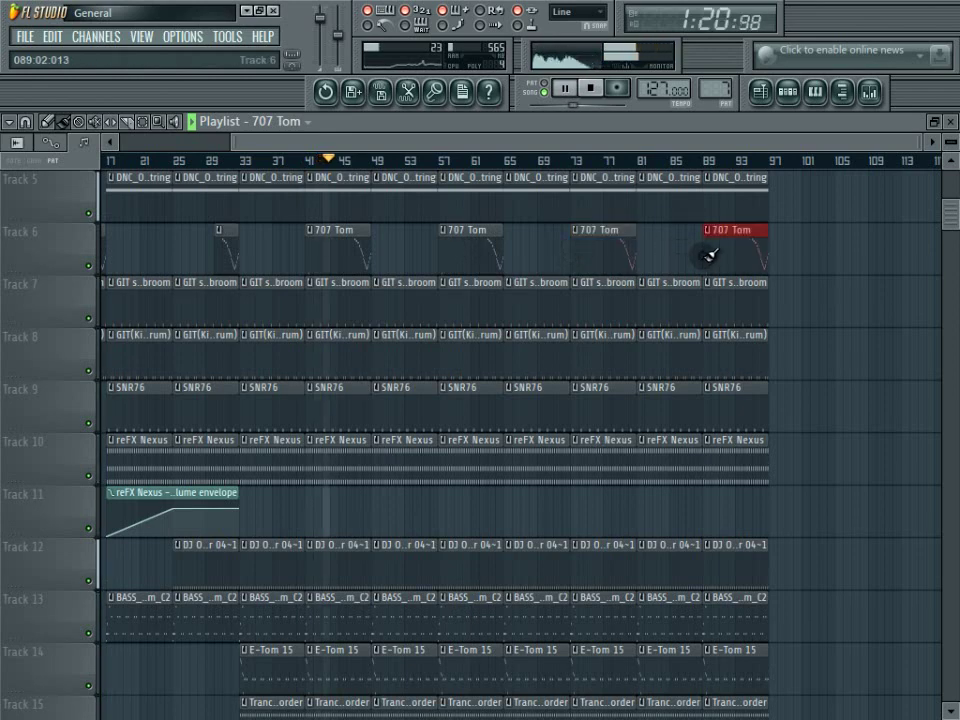
Place reFX Nexus #4 clips on Track 18 at bars 41 and 57
{"action": "scroll", "coordinate": [735, 330], "scroll_direction": "down", "scroll_amount": 6}
{"action": "left_click", "coordinate": [300, 122]}
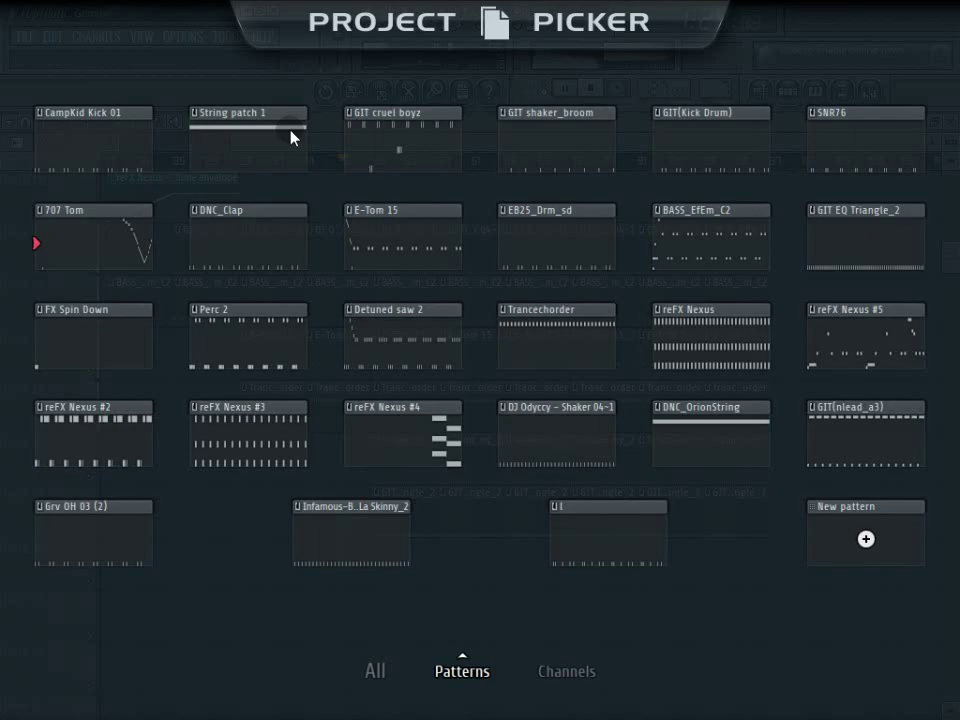
{"action": "left_click", "coordinate": [372, 460]}
{"action": "left_click", "coordinate": [307, 456]}
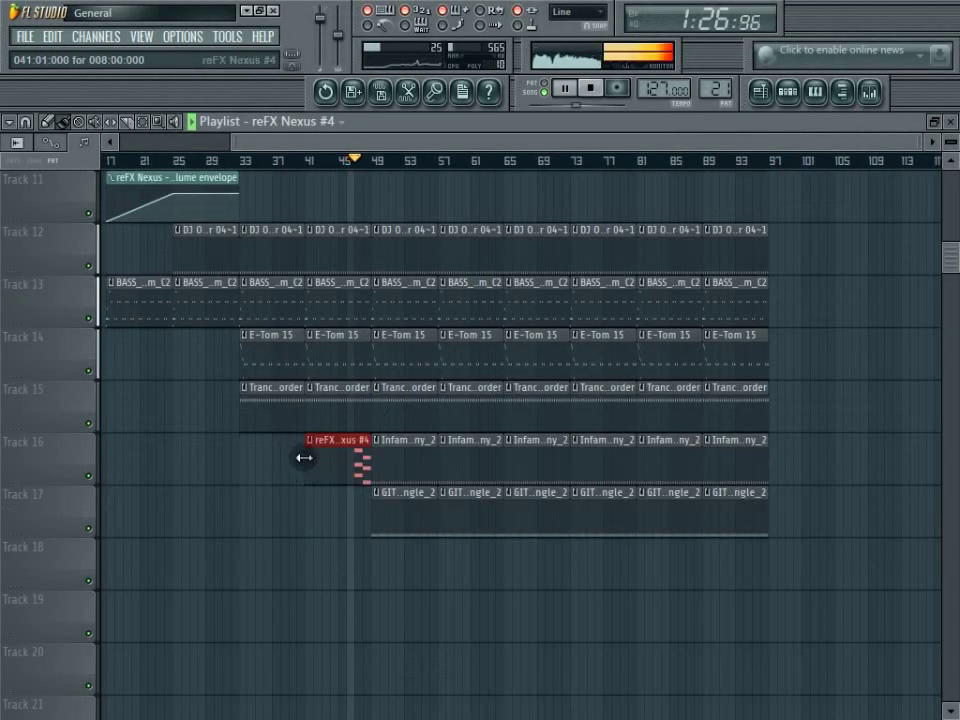
{"action": "left_click_drag", "start_coordinate": [343, 458], "coordinate": [341, 583]}
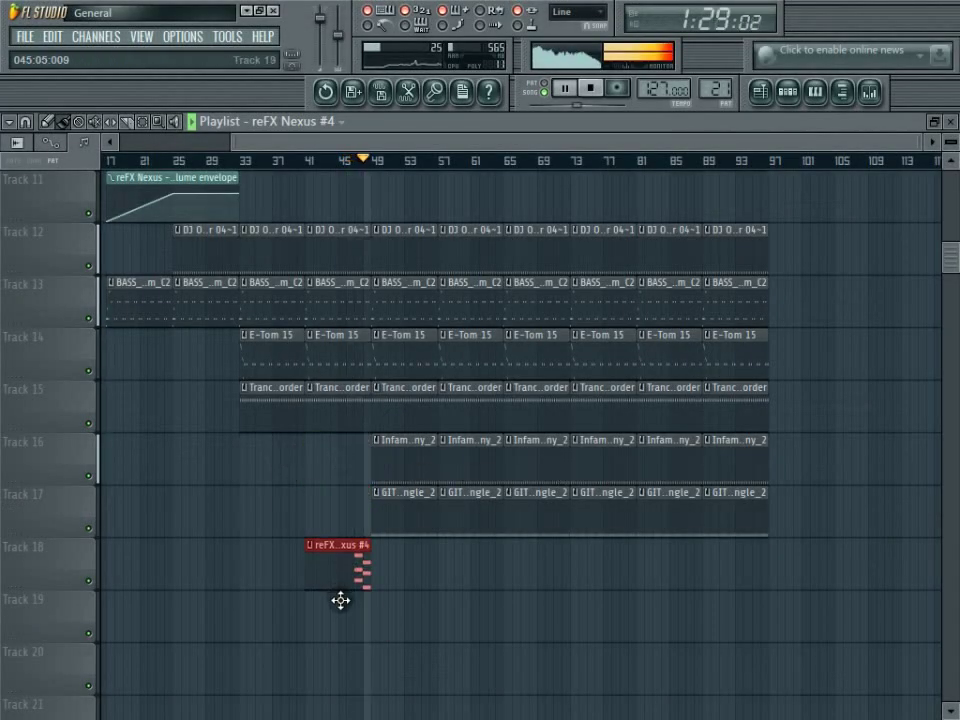
{"action": "left_click", "coordinate": [442, 566]}
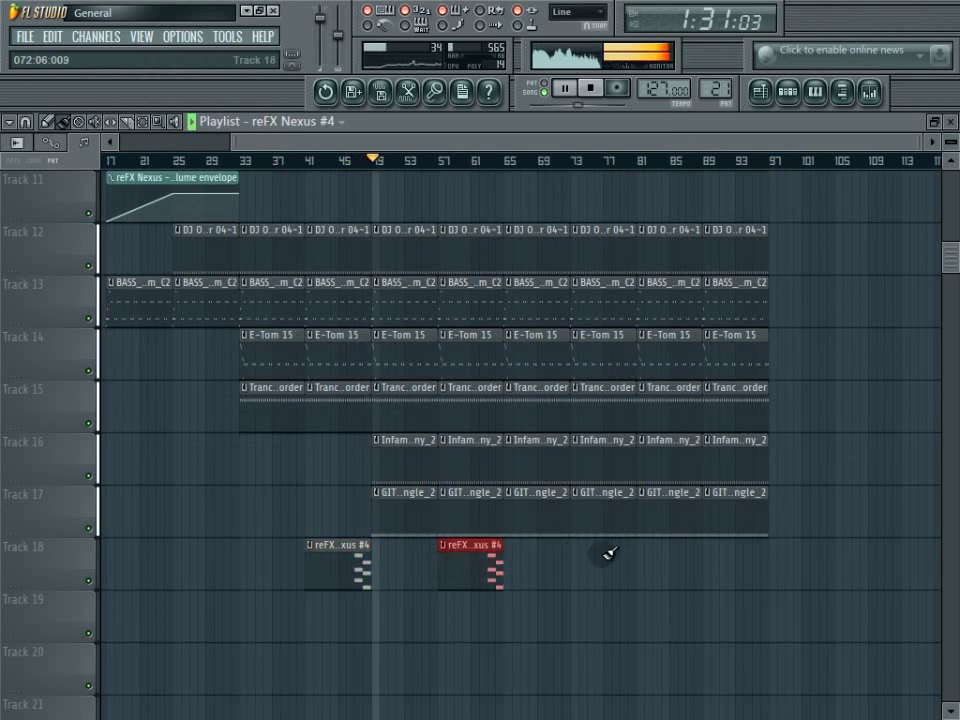
Place reFX Nexus #4 clips on Track 18 at bars 73 and 89
{"action": "left_click", "coordinate": [575, 567]}
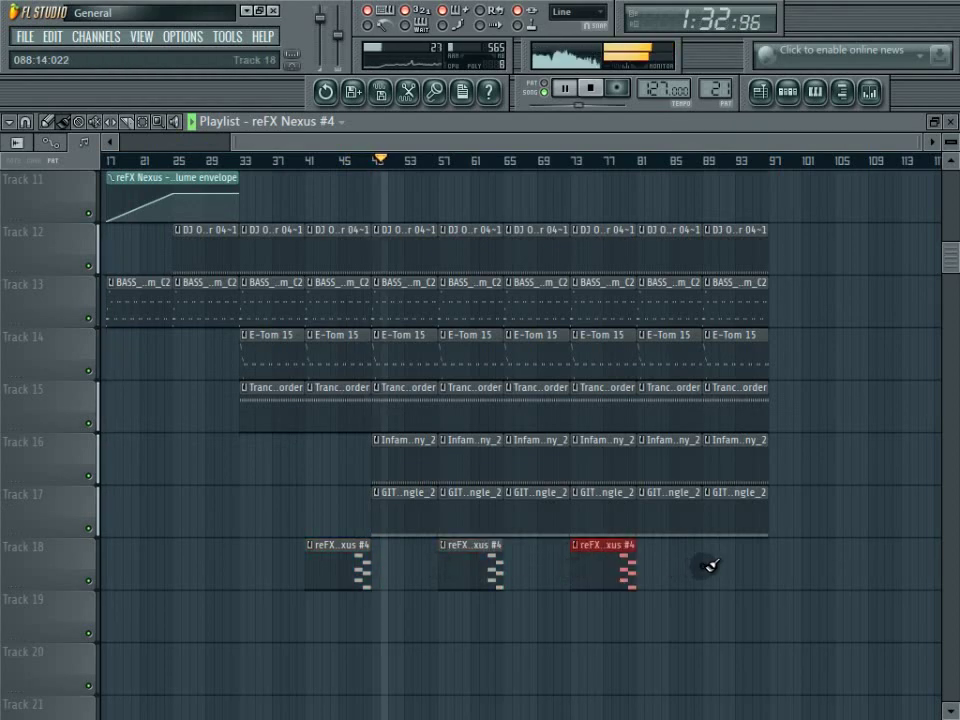
{"action": "left_click", "coordinate": [705, 566]}
Paint Perc 2 clips along Track 20 from bar 65 to bar 97
{"action": "left_click", "coordinate": [799, 90]}
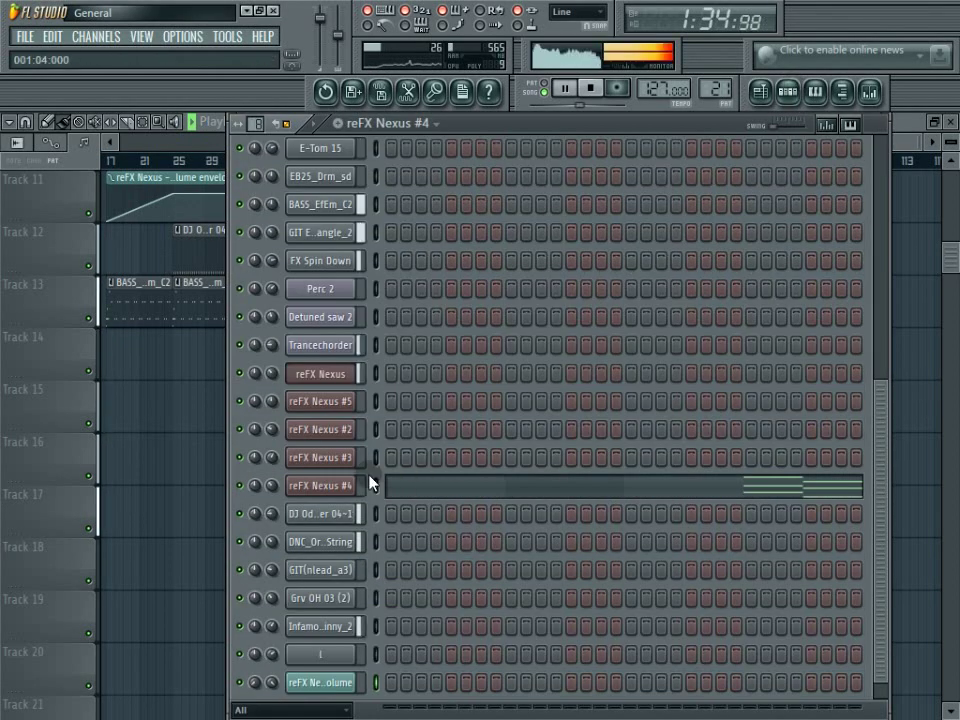
{"action": "left_click", "coordinate": [917, 147]}
{"action": "key", "text": "F8"}
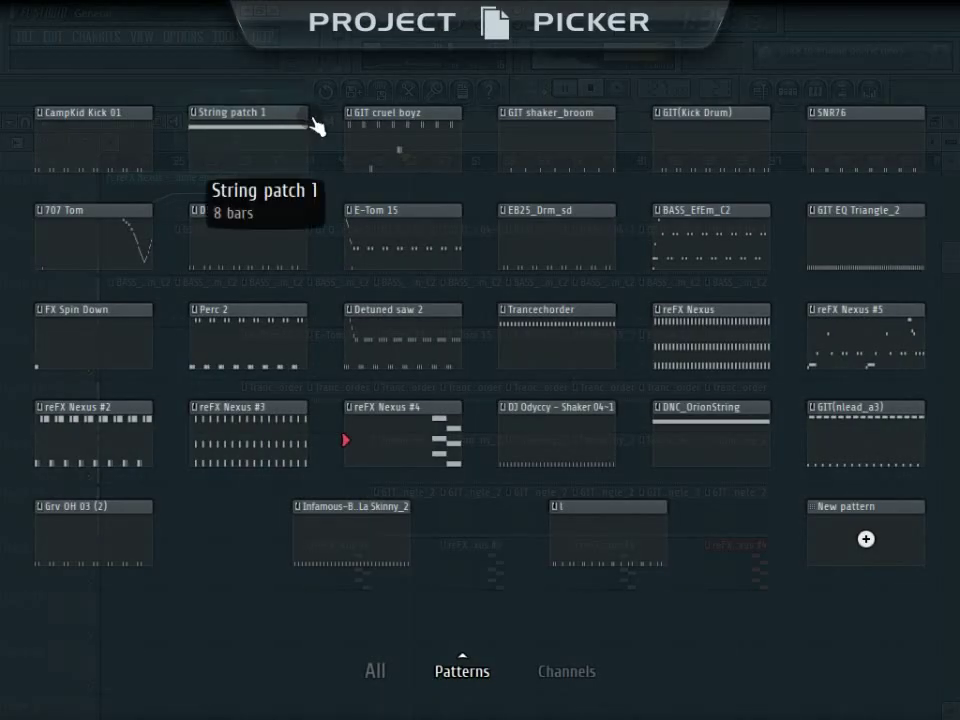
{"action": "left_click", "coordinate": [287, 343]}
{"action": "mouse_move", "coordinate": [515, 662]}
{"action": "left_mouse_down"}
{"action": "mouse_move", "coordinate": [581, 667]}
{"action": "mouse_move", "coordinate": [793, 636]}
{"action": "left_mouse_up"}
Shorten the clips at bar 57 to 4 bars on Track 2, 6 bars on Tracks 3 and 4, and 5 bars on Tracks 7 to 9
{"action": "scroll", "coordinate": [466, 367], "scroll_direction": "up", "scroll_amount": 5}
{"action": "scroll", "coordinate": [466, 367], "scroll_direction": "up", "scroll_amount": 6}
{"action": "left_click_drag", "start_coordinate": [497, 233], "coordinate": [474, 264]}
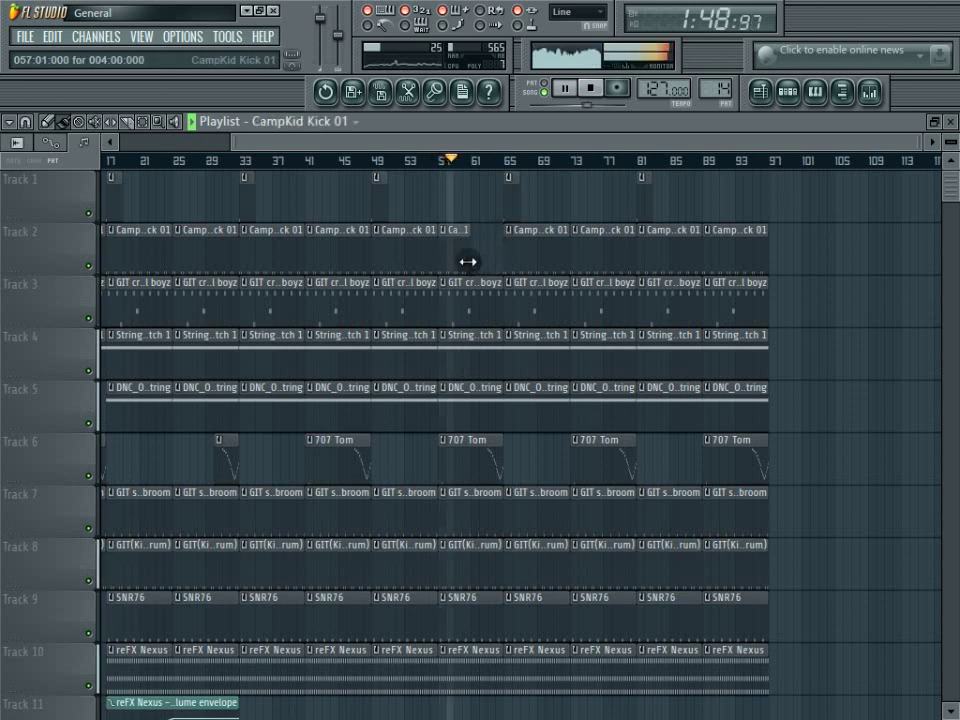
{"action": "left_click", "coordinate": [470, 283]}
{"action": "left_click", "coordinate": [493, 345], "text": "ctrl"}
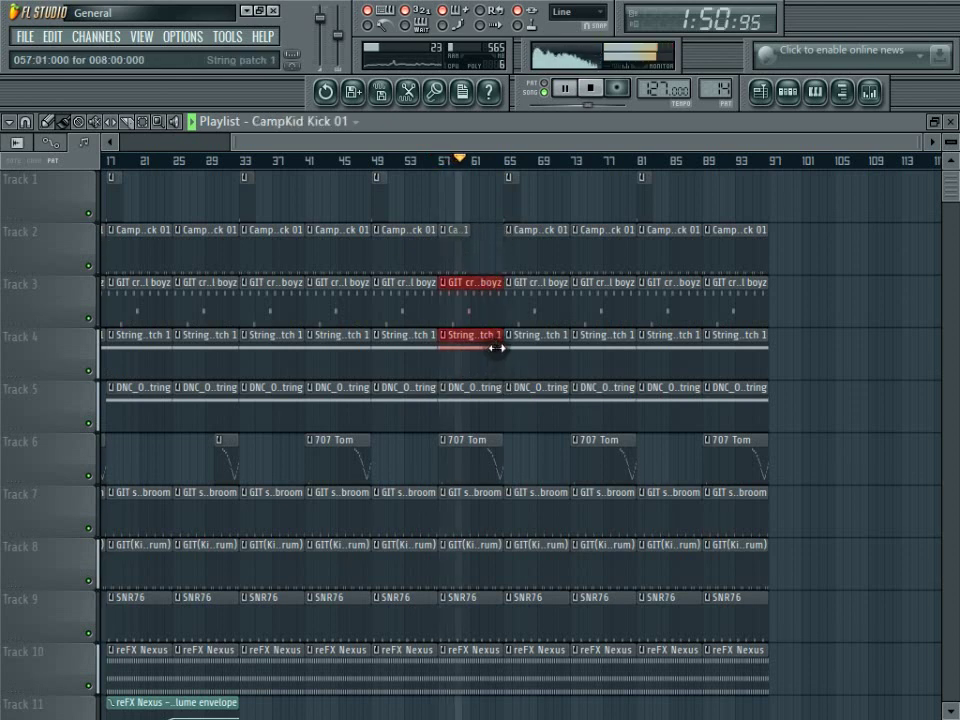
{"action": "left_click_drag", "start_coordinate": [496, 521], "coordinate": [478, 567]}
Paint Grv OH 03 (2) clips along Track 21 from bar 65 to bar 97
{"action": "scroll", "coordinate": [726, 456], "scroll_direction": "down", "scroll_amount": 10}
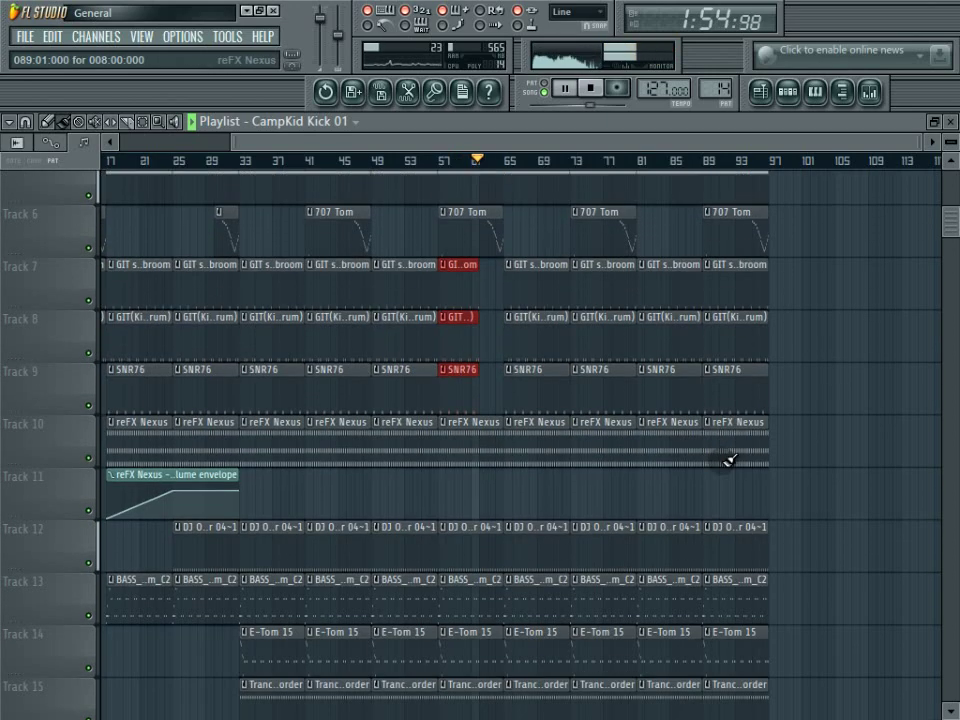
{"action": "left_click", "coordinate": [336, 120]}
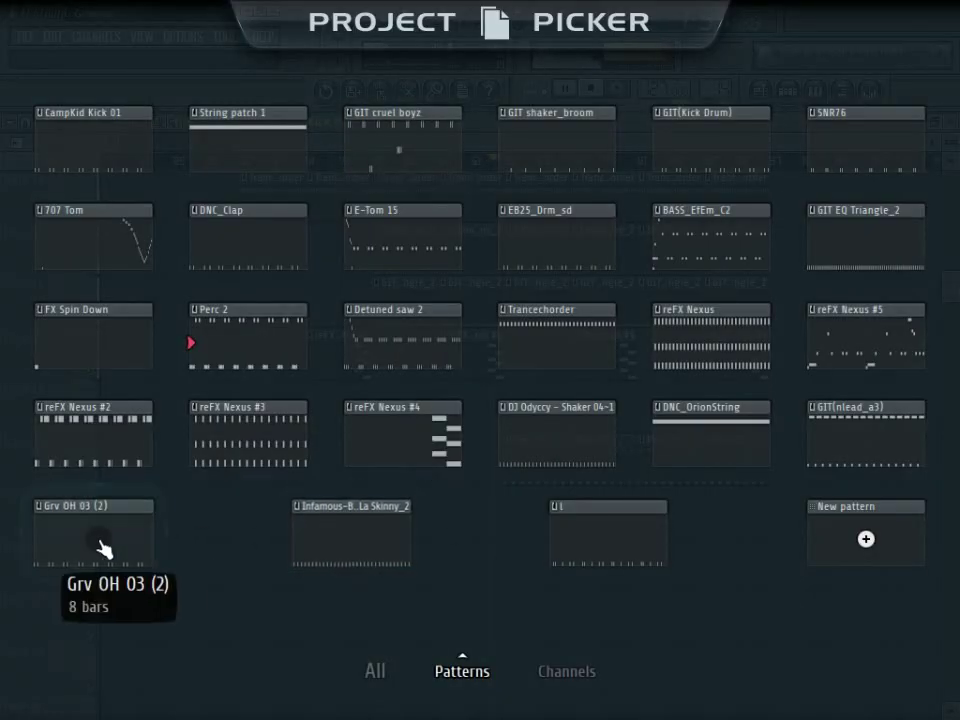
{"action": "left_click", "coordinate": [104, 548]}
{"action": "left_click_drag", "start_coordinate": [506, 510], "coordinate": [765, 493]}
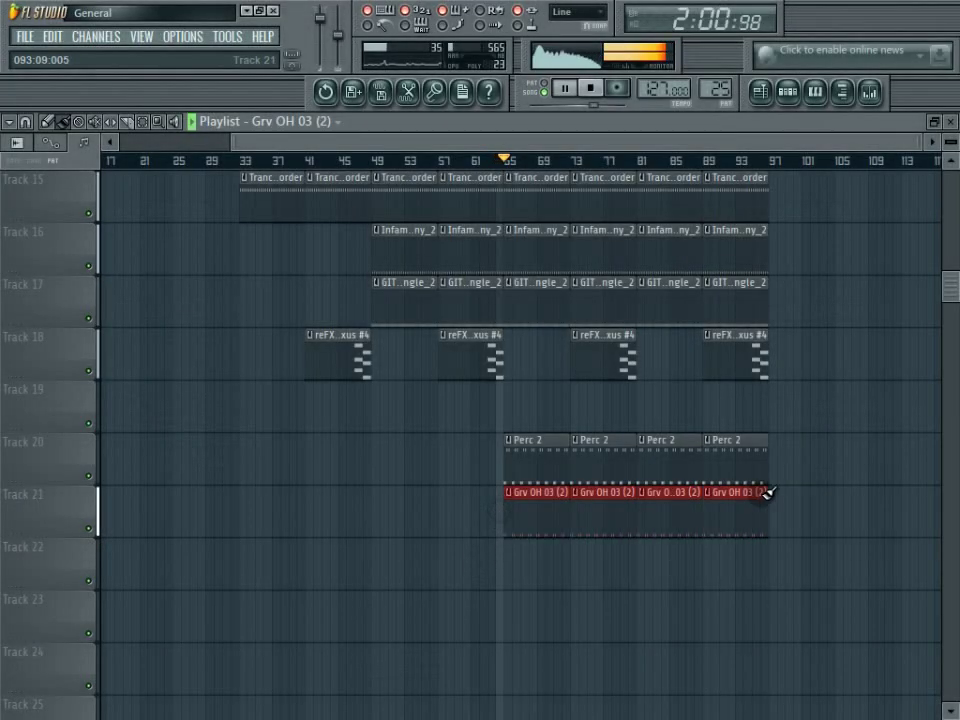
Select the clips between bars 81 and 97 on all tracks and duplicate them five times, up to bar 177
{"action": "scroll", "coordinate": [440, 505], "scroll_direction": "up", "scroll_amount": 5}
{"action": "scroll", "coordinate": [440, 503], "scroll_direction": "up", "scroll_amount": 7}
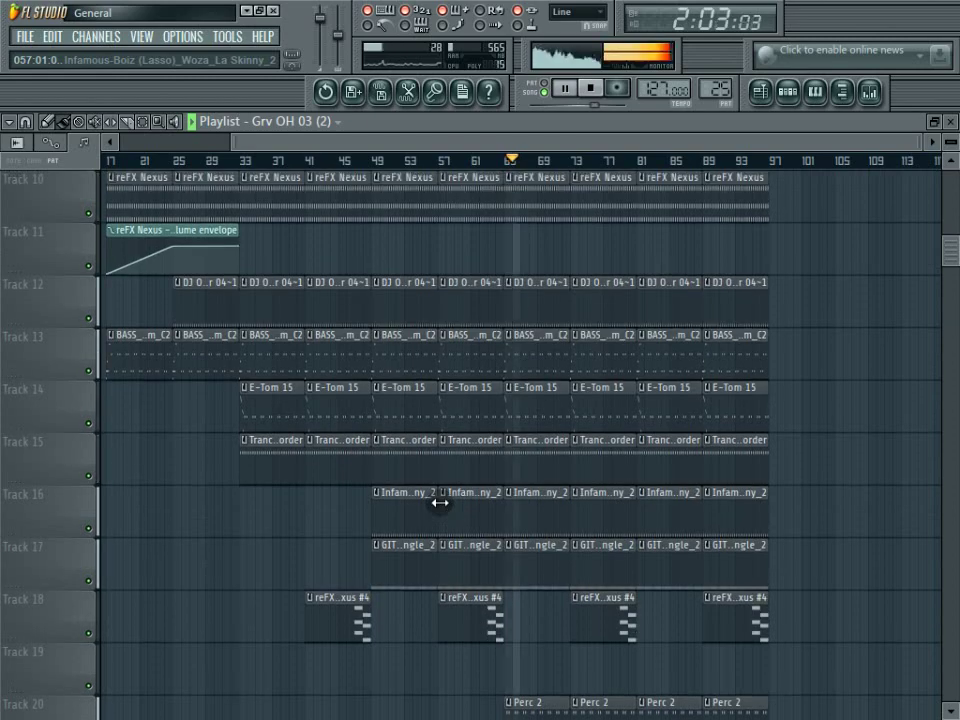
{"action": "scroll", "coordinate": [440, 502], "scroll_direction": "up", "scroll_amount": 3}
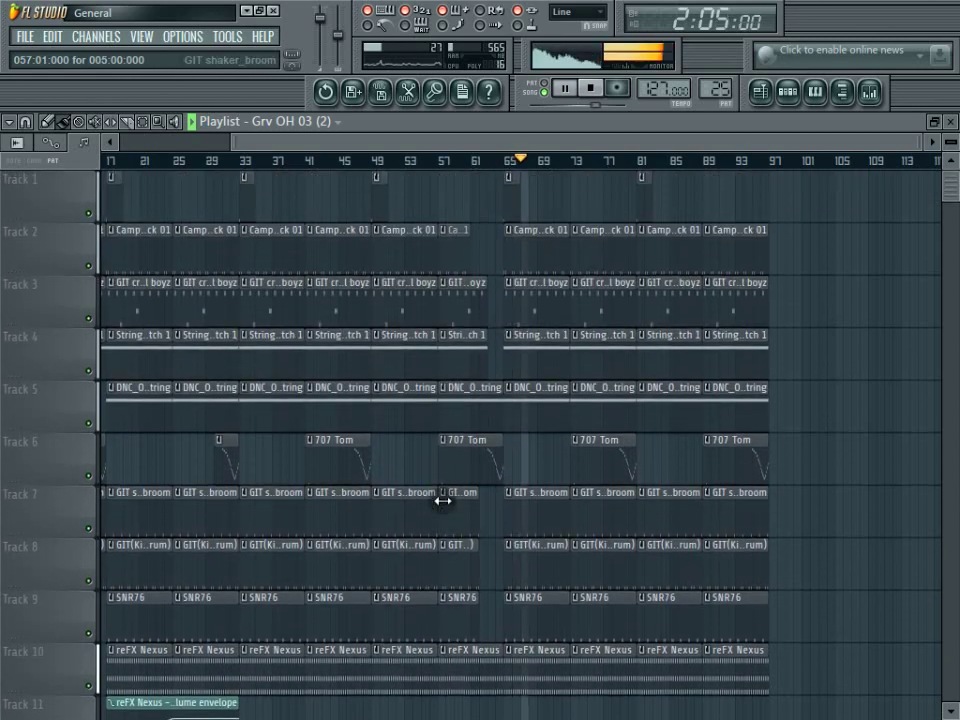
{"action": "scroll", "coordinate": [441, 501], "scroll_direction": "down", "scroll_amount": 14}
{"action": "scroll", "coordinate": [449, 500], "scroll_direction": "down", "scroll_amount": 1}
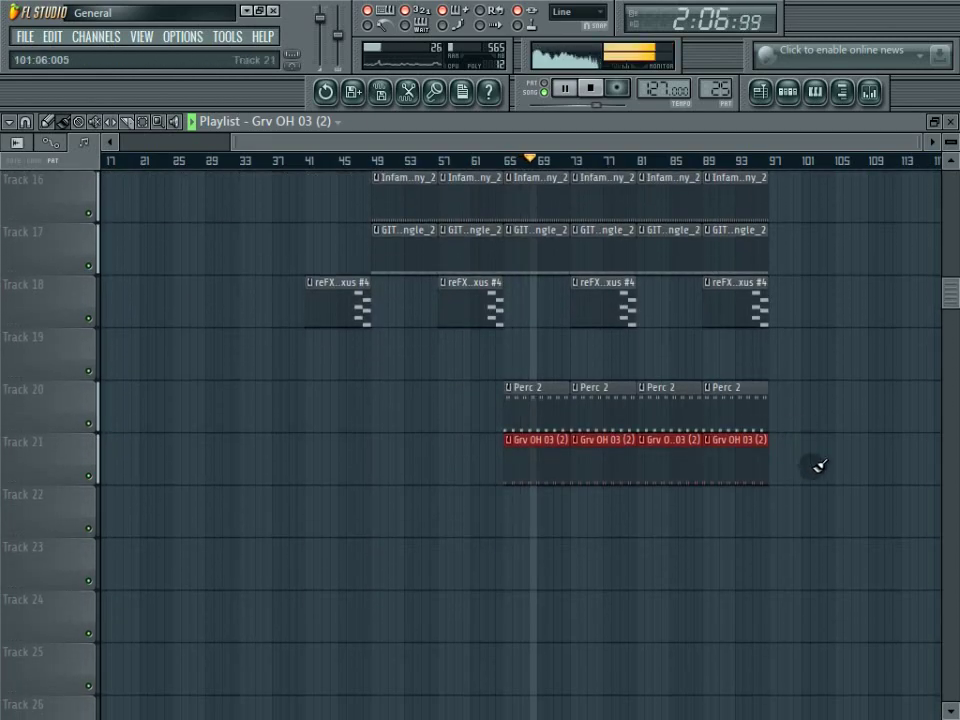
{"action": "left_click_drag", "start_coordinate": [795, 500], "coordinate": [649, 28]}
{"action": "key", "text": "ctrl+b"}
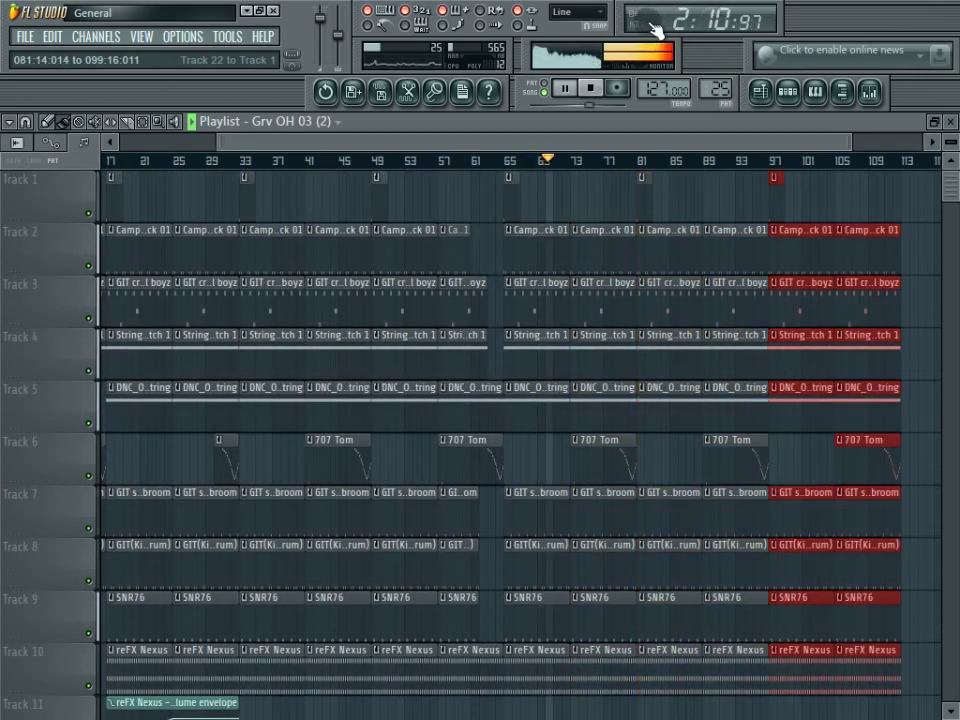
{"action": "key", "text": "ctrl+b"}
{"action": "key", "text": "ctrl+b"}
{"action": "key", "text": "ctrl+b"}
{"action": "key", "text": "ctrl+b"}
Paint Detuned saw 2 clips along Track 22 from bar 81 to bar 177
{"action": "left_click_drag", "start_coordinate": [535, 150], "coordinate": [328, 135]}
{"action": "key", "text": "F8"}
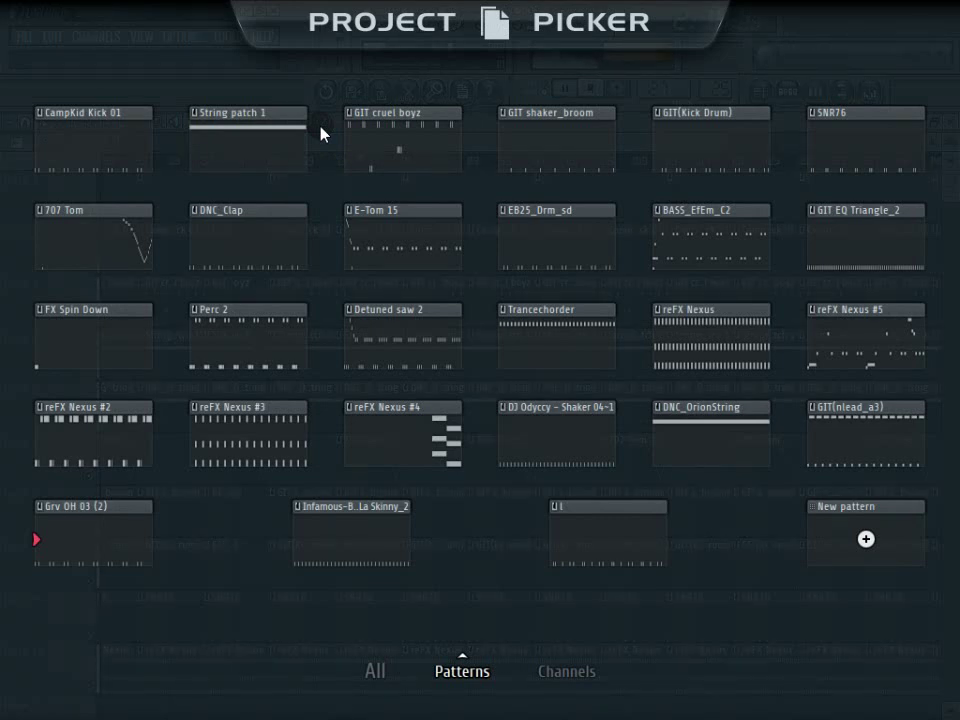
{"action": "left_click", "coordinate": [375, 313]}
{"action": "scroll", "coordinate": [516, 206], "scroll_direction": "down", "scroll_amount": 10}
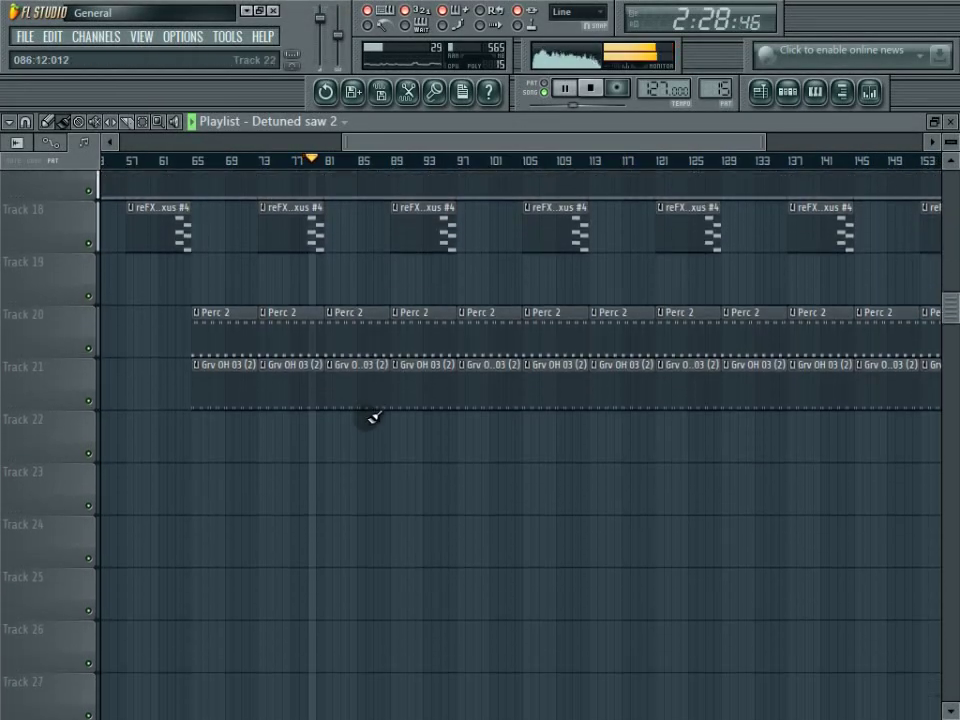
{"action": "scroll", "coordinate": [372, 416], "scroll_direction": "down", "scroll_amount": 1}
{"action": "left_click_drag", "start_coordinate": [330, 407], "coordinate": [712, 395]}
{"action": "left_click", "coordinate": [833, 135]}
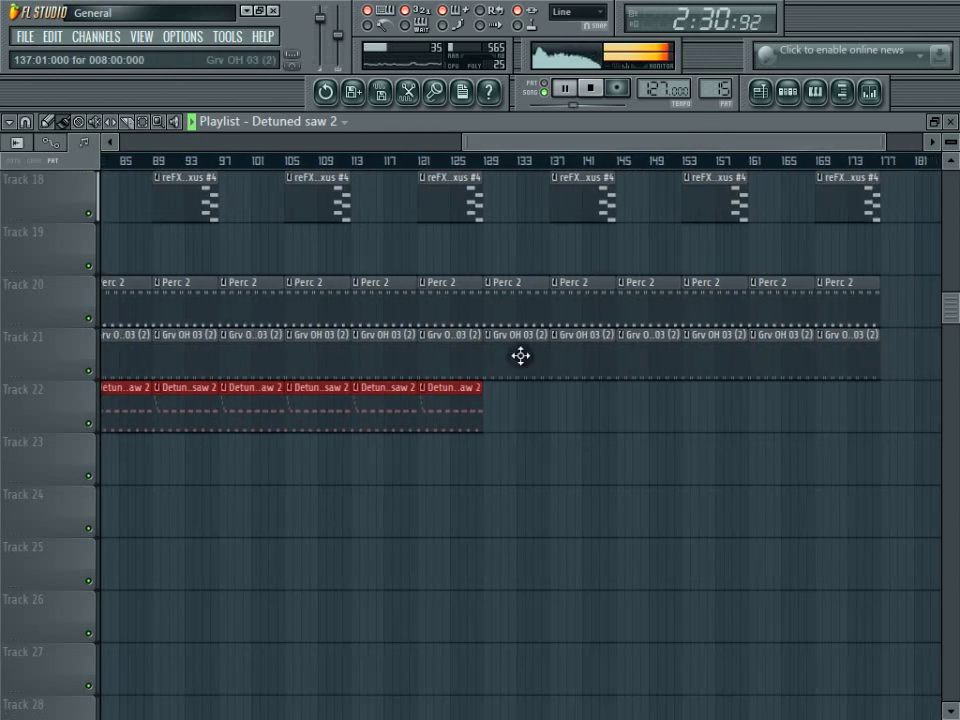
{"action": "mouse_move", "coordinate": [483, 408]}
{"action": "left_mouse_down"}
{"action": "mouse_move", "coordinate": [729, 394]}
{"action": "mouse_move", "coordinate": [864, 336]}
{"action": "left_mouse_up"}
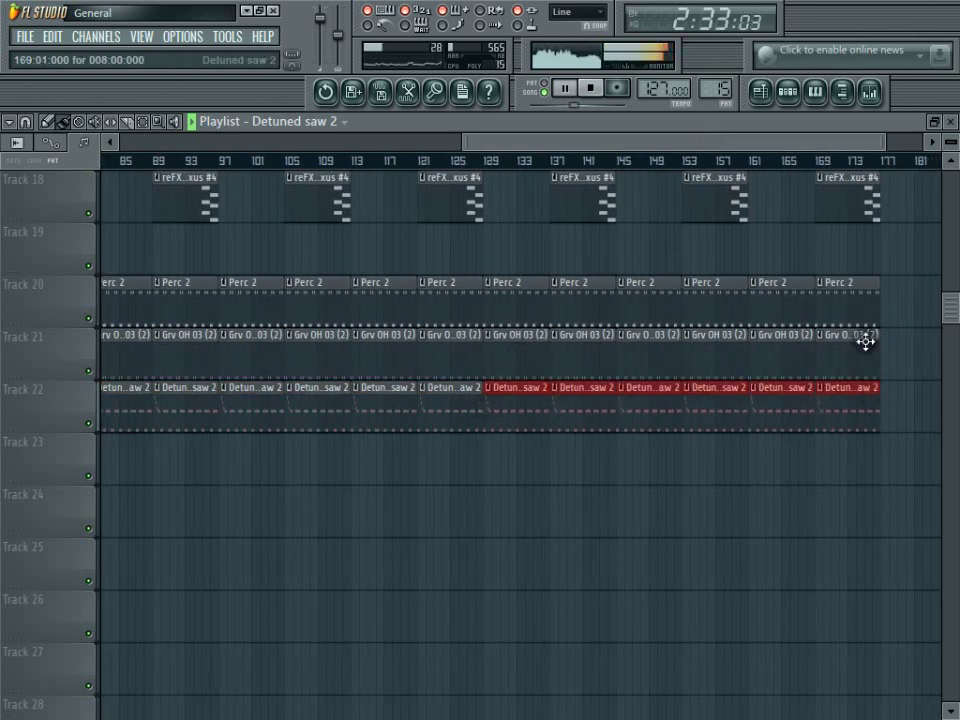
Paint GIT EQ Triangle_2 clips along Track 23 from bar 89 to bar 177
{"action": "left_click_drag", "start_coordinate": [583, 143], "coordinate": [446, 139]}
{"action": "left_click", "coordinate": [321, 122]}
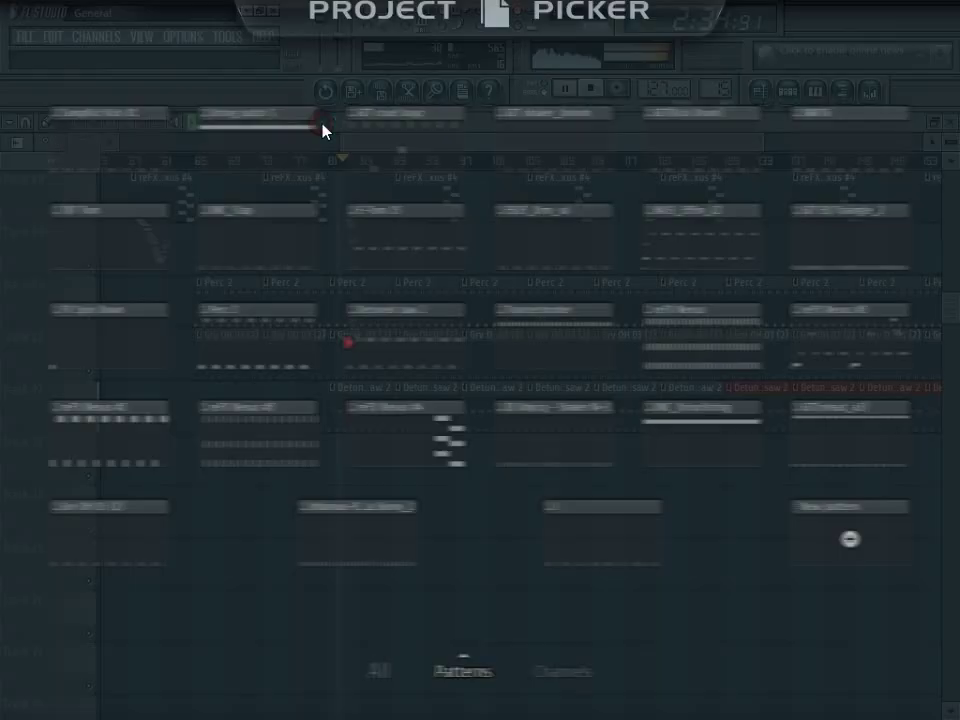
{"action": "left_click", "coordinate": [887, 236]}
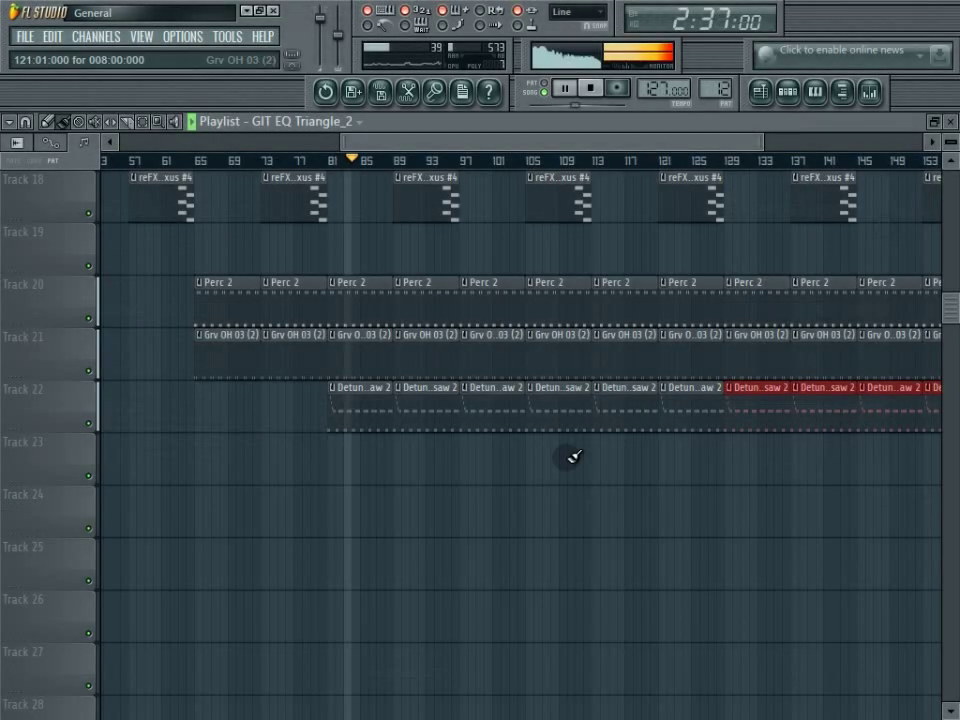
{"action": "mouse_move", "coordinate": [396, 460]}
{"action": "left_mouse_down"}
{"action": "mouse_move", "coordinate": [634, 431]}
{"action": "mouse_move", "coordinate": [850, 445]}
{"action": "left_mouse_up"}
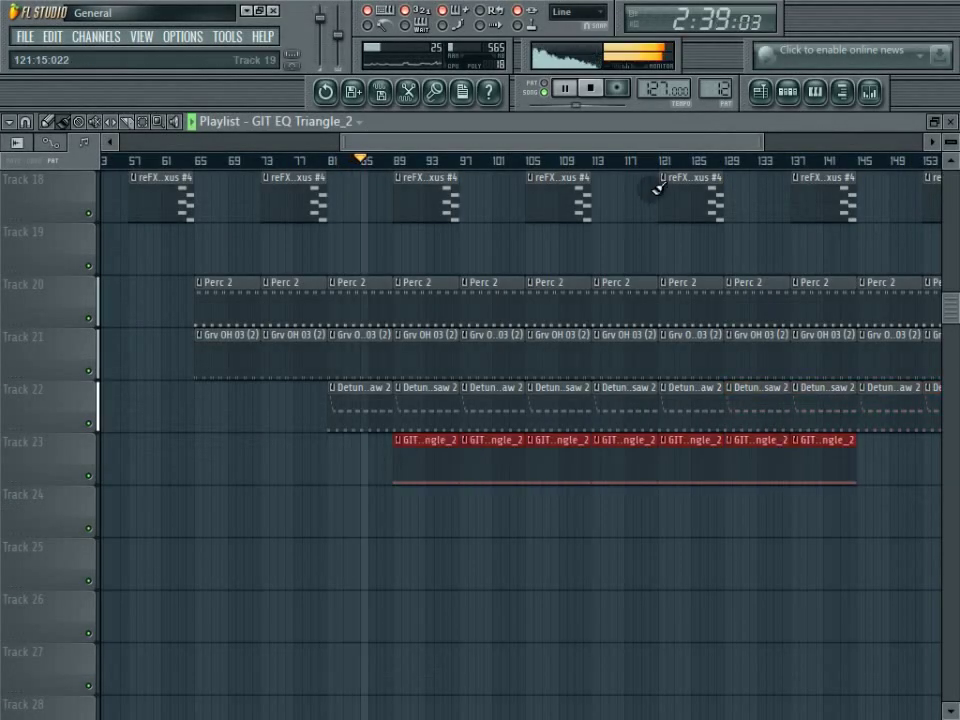
{"action": "left_click_drag", "start_coordinate": [763, 141], "coordinate": [896, 197]}
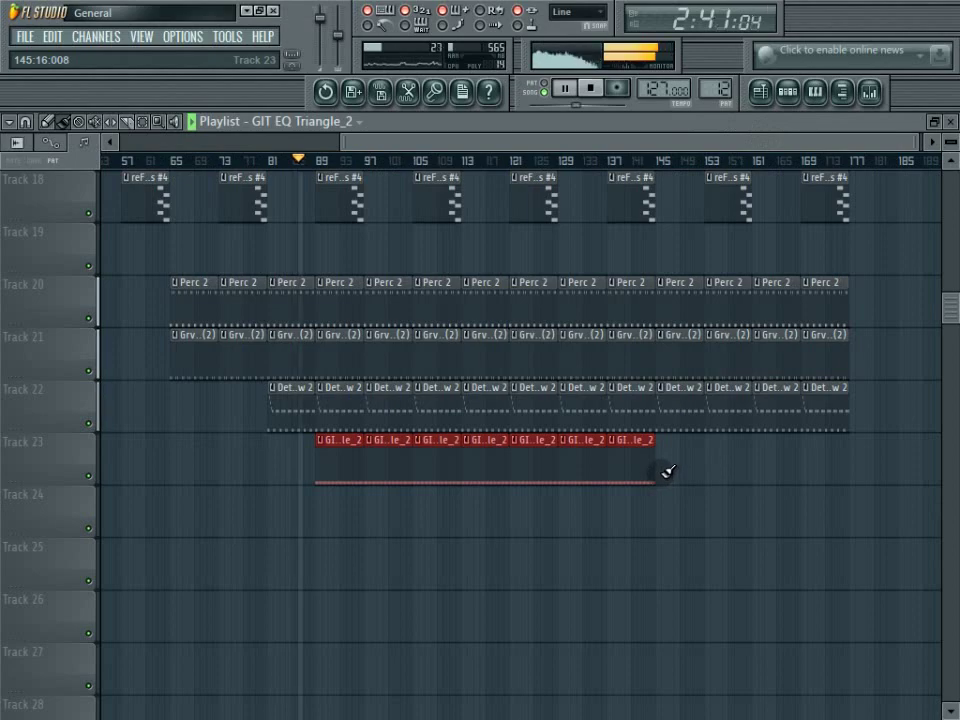
{"action": "left_click_drag", "start_coordinate": [665, 473], "coordinate": [821, 459]}
Paint EB25_Drm_sd clips along Track 24 from bar 89 to bar 177
{"action": "left_click", "coordinate": [356, 121]}
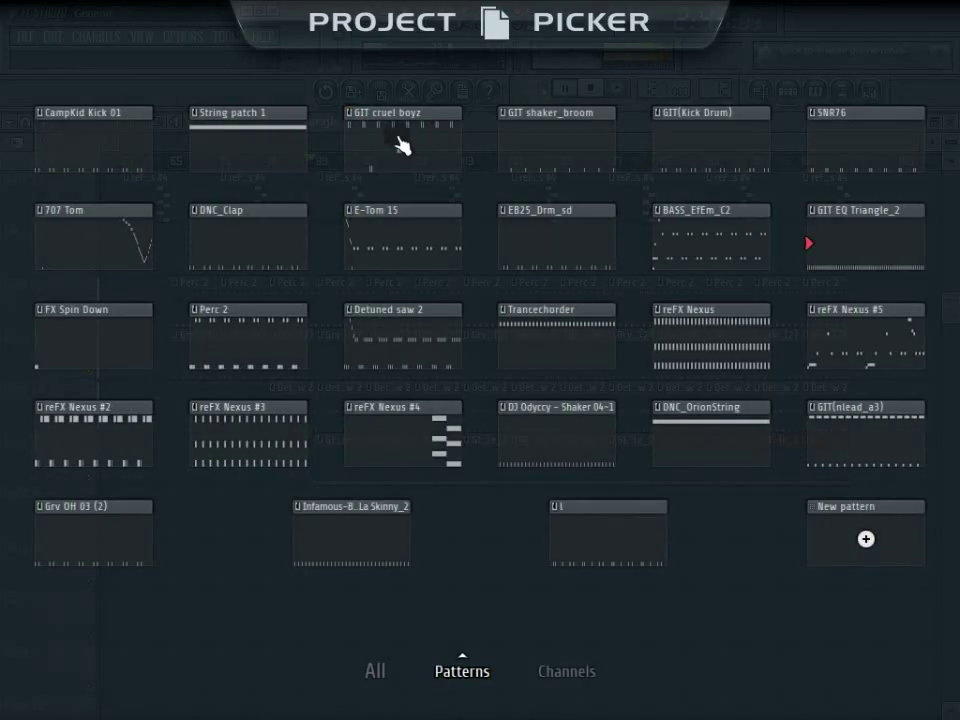
{"action": "left_click", "coordinate": [540, 240]}
{"action": "mouse_move", "coordinate": [318, 507]}
{"action": "left_mouse_down"}
{"action": "mouse_move", "coordinate": [799, 501]}
{"action": "mouse_move", "coordinate": [851, 516]}
{"action": "mouse_move", "coordinate": [838, 516]}
{"action": "mouse_move", "coordinate": [866, 511]}
{"action": "left_mouse_up"}
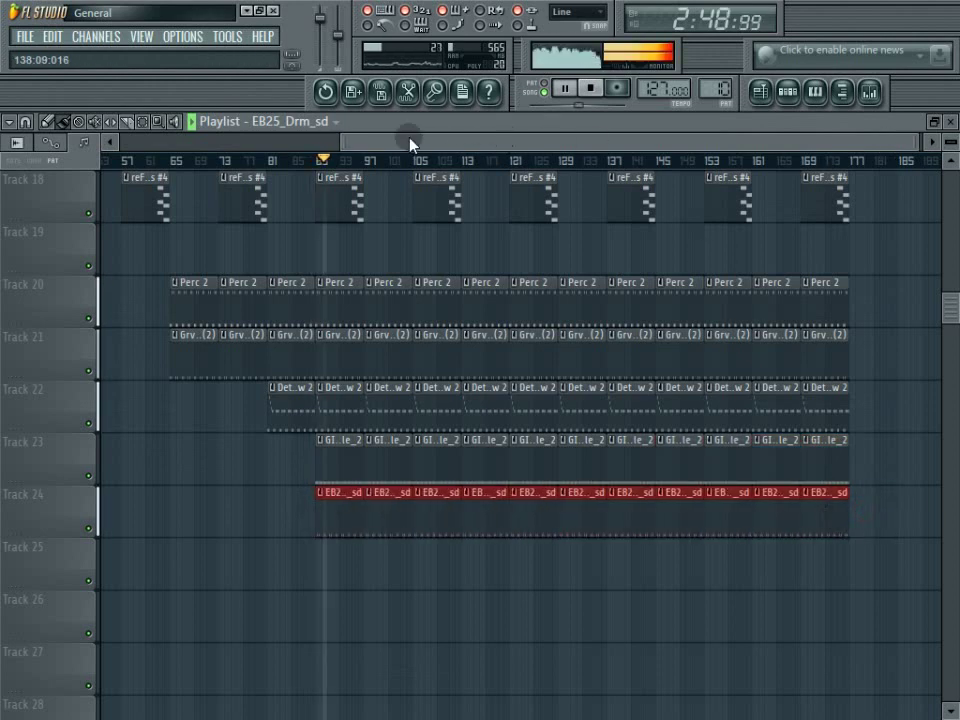
Paint DNC_Clap clips along Track 25 from bar 97 to bar 177
{"action": "left_click", "coordinate": [320, 122]}
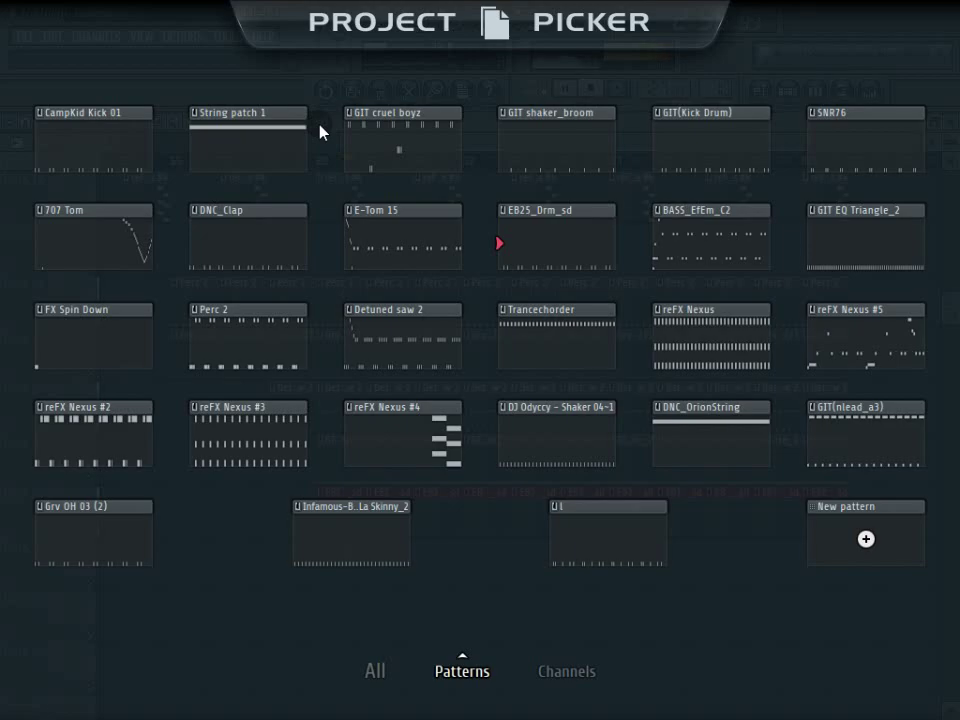
{"action": "left_click", "coordinate": [280, 253]}
{"action": "left_click_drag", "start_coordinate": [373, 416], "coordinate": [846, 420]}
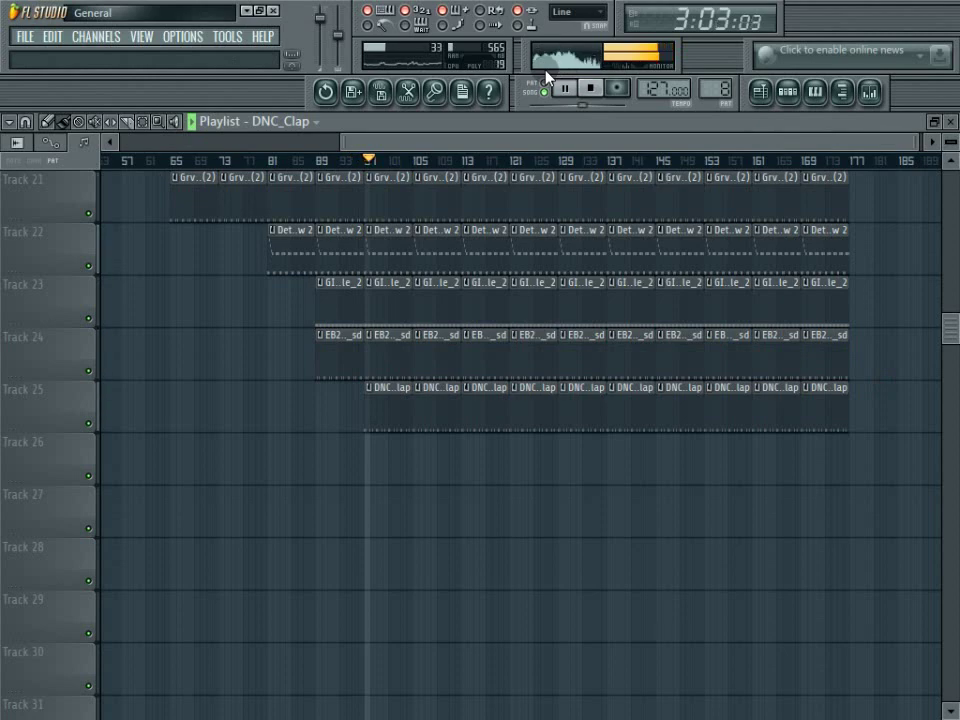
Paint clips of the pattern named l along Track 26 from bar 113 to bar 177
{"action": "left_click", "coordinate": [300, 127]}
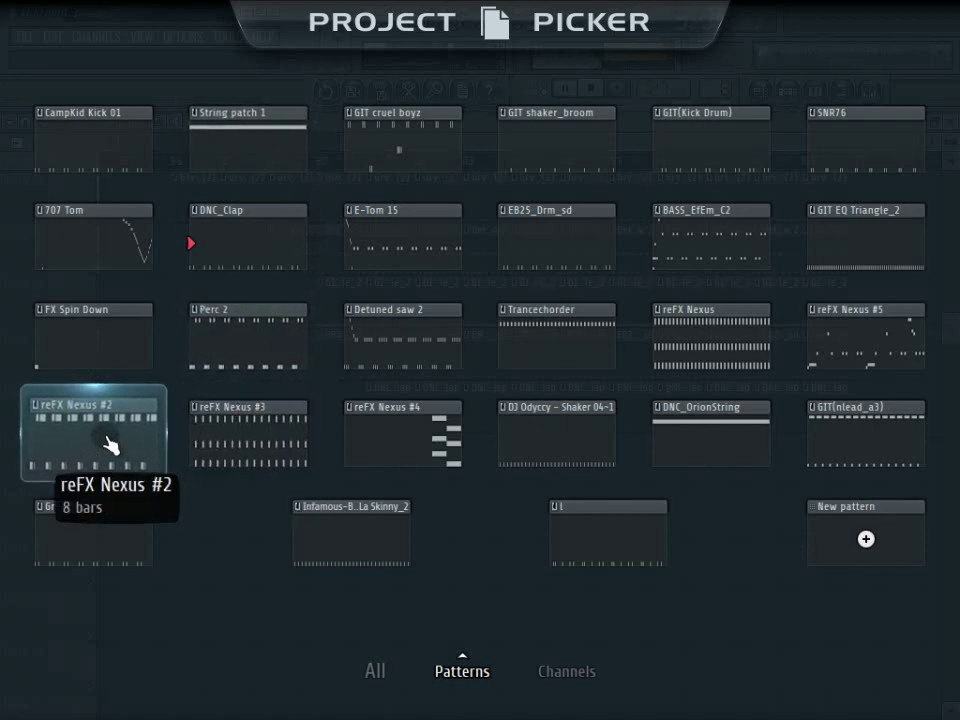
{"action": "left_click", "coordinate": [589, 514]}
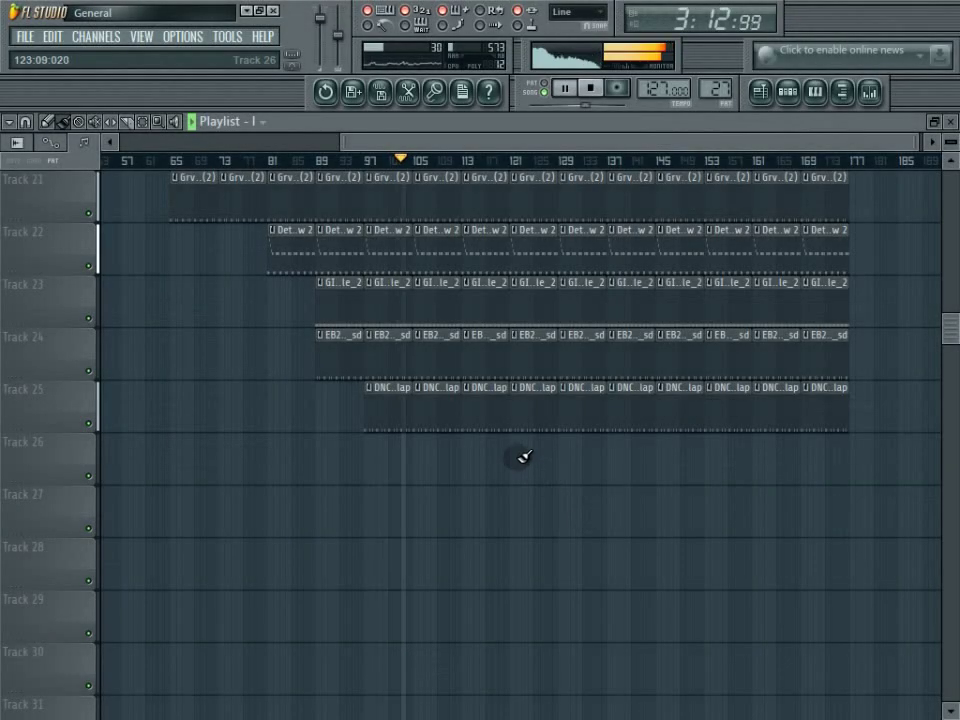
{"action": "scroll", "coordinate": [512, 455], "scroll_direction": "up", "scroll_amount": 3}
{"action": "scroll", "coordinate": [512, 455], "scroll_direction": "down", "scroll_amount": 3}
{"action": "left_click_drag", "start_coordinate": [463, 455], "coordinate": [610, 455]}
{"action": "mouse_move", "coordinate": [818, 432]}
{"action": "left_mouse_down"}
{"action": "mouse_move", "coordinate": [856, 440]}
{"action": "mouse_move", "coordinate": [872, 466]}
{"action": "left_mouse_up"}
Delete the clips on Tracks 2 to 5 between bars 113 and 129
{"action": "scroll", "coordinate": [452, 289], "scroll_direction": "up", "scroll_amount": 20}
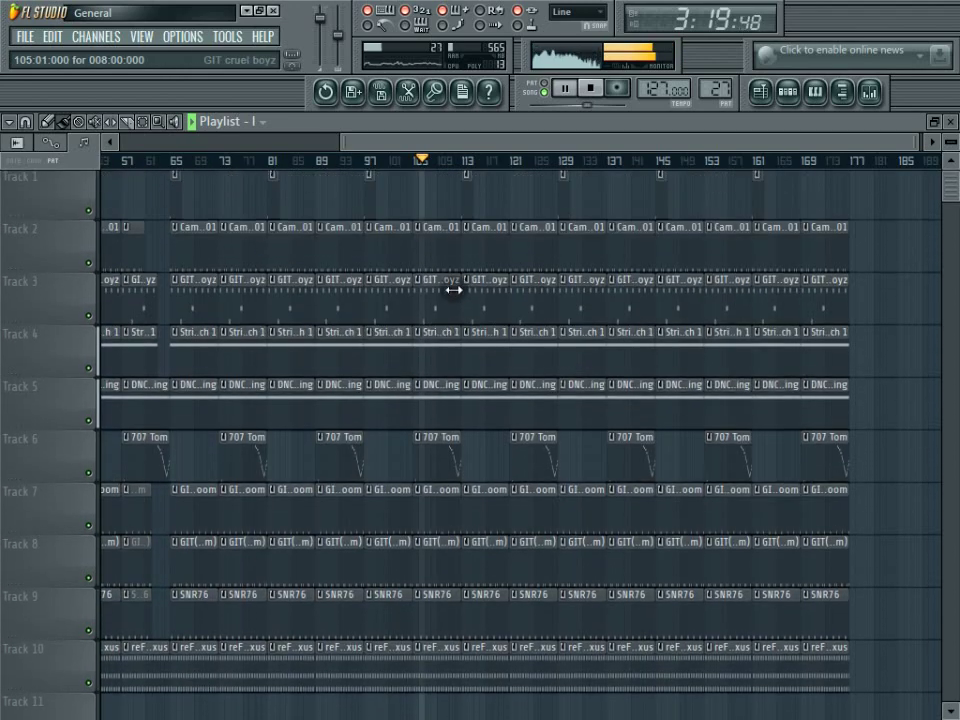
{"action": "right_click", "coordinate": [506, 232]}
{"action": "right_click", "coordinate": [506, 285]}
{"action": "right_click", "coordinate": [507, 337]}
{"action": "right_click", "coordinate": [508, 388]}
{"action": "right_click", "coordinate": [525, 388]}
{"action": "right_click", "coordinate": [525, 337]}
{"action": "right_click", "coordinate": [525, 285]}
{"action": "right_click", "coordinate": [525, 255]}
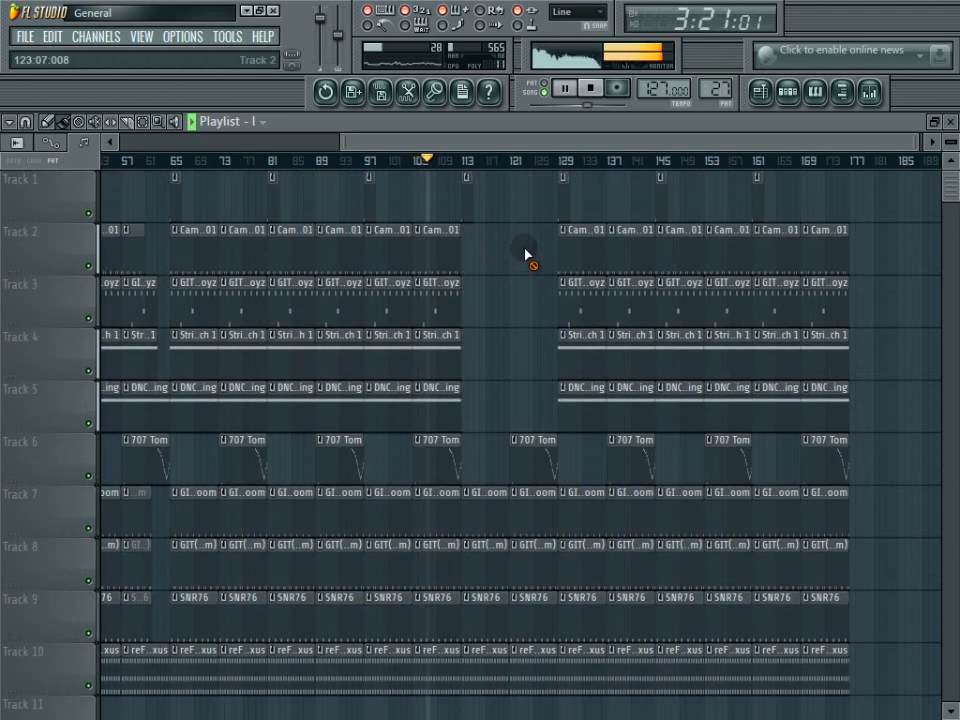
Duplicate the bar 105 clips of Tracks 4 and 5 twice to fill bars 113 to 129
{"action": "left_click_drag", "start_coordinate": [440, 334], "coordinate": [444, 409]}
{"action": "key", "text": "ctrl+b"}
{"action": "key", "text": "ctrl+b"}
Delete the GIT shaker_broom, GIT(Kick Drum) and SNR76 clips on Tracks 7 to 9 between bars 113 and 129
{"action": "scroll", "coordinate": [507, 357], "scroll_direction": "down", "scroll_amount": 3}
{"action": "left_click_drag", "start_coordinate": [529, 330], "coordinate": [480, 454]}
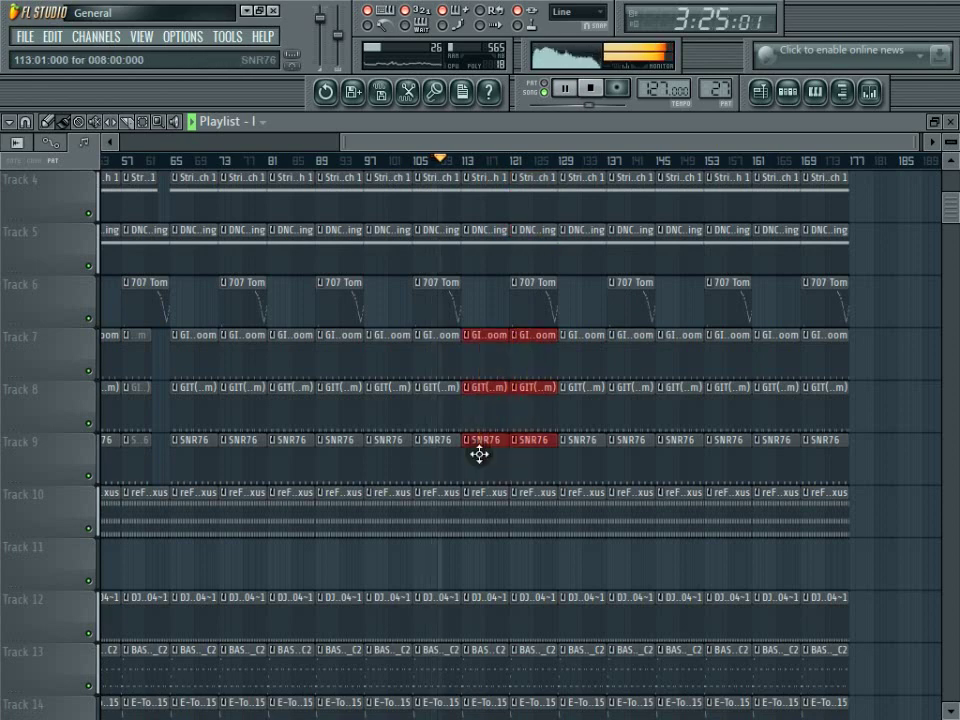
{"action": "right_click", "coordinate": [530, 388]}
{"action": "right_click", "coordinate": [485, 388]}
{"action": "right_click", "coordinate": [485, 440]}
{"action": "right_click", "coordinate": [530, 440]}
{"action": "right_click", "coordinate": [485, 335]}
{"action": "right_click", "coordinate": [528, 335]}
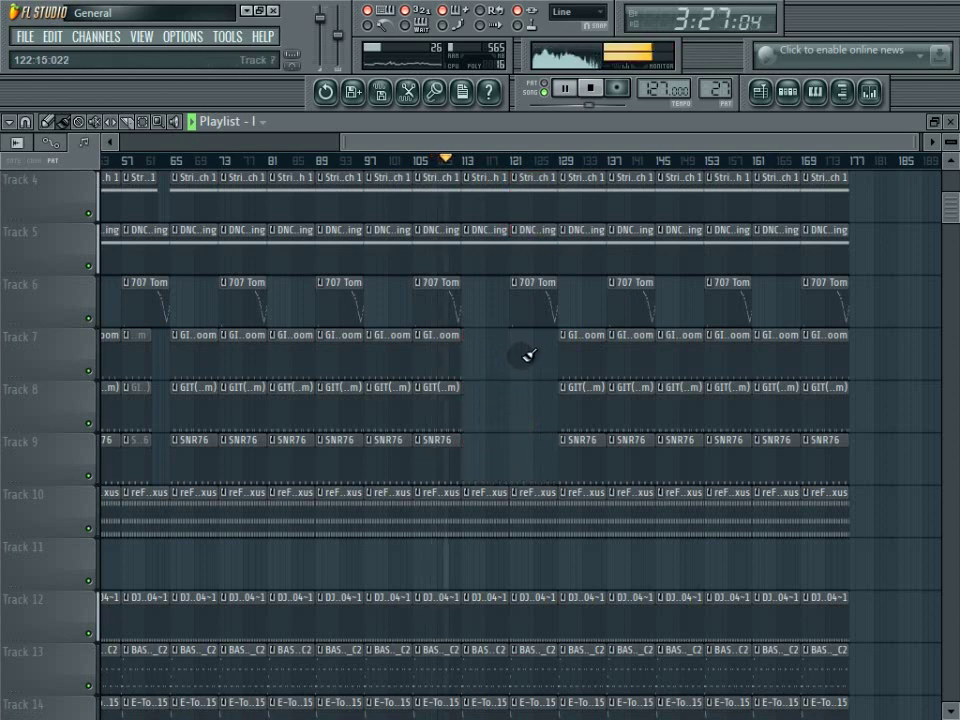
Shorten the reFX Nexus clip at bar 121 on Track 10 to 4 bars
{"action": "scroll", "coordinate": [530, 402], "scroll_direction": "down", "scroll_amount": 1}
{"action": "scroll", "coordinate": [530, 402], "scroll_direction": "down", "scroll_amount": 2}
{"action": "left_click_drag", "start_coordinate": [551, 358], "coordinate": [525, 360]}
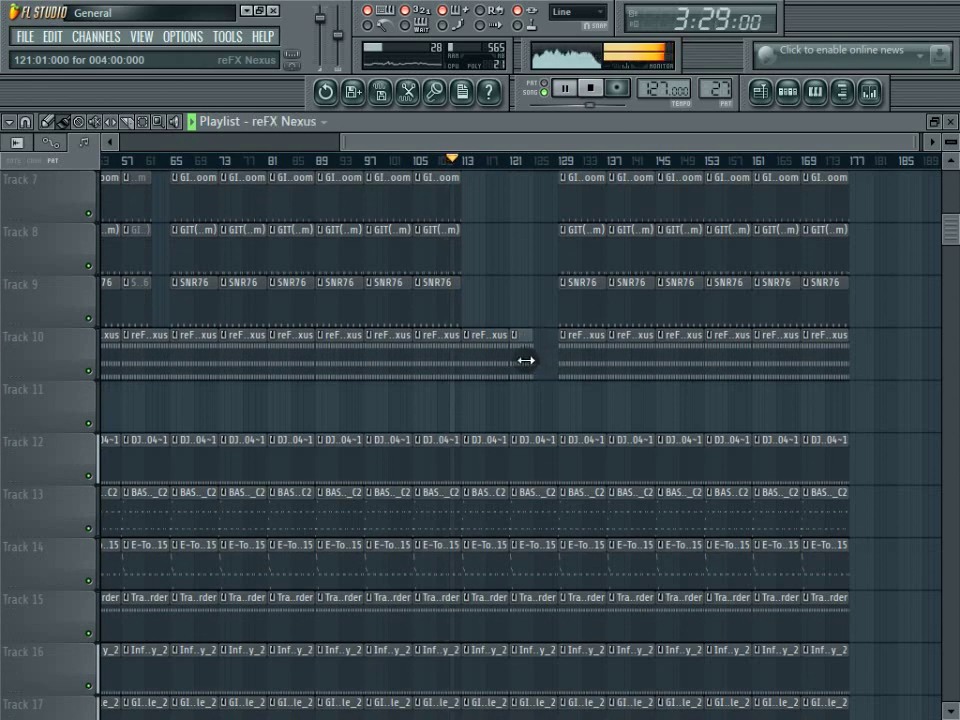
Delete the Detuned saw 2 clip at bar 121 on Track 22
{"action": "scroll", "coordinate": [530, 362], "scroll_direction": "down", "scroll_amount": 3}
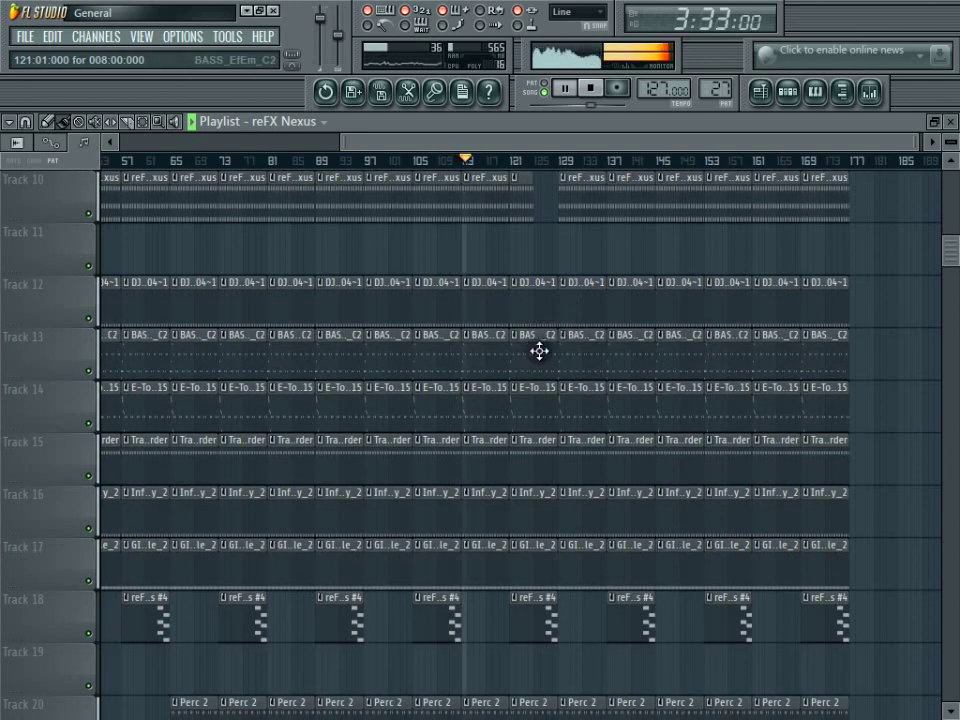
{"action": "scroll", "coordinate": [540, 350], "scroll_direction": "down", "scroll_amount": 11}
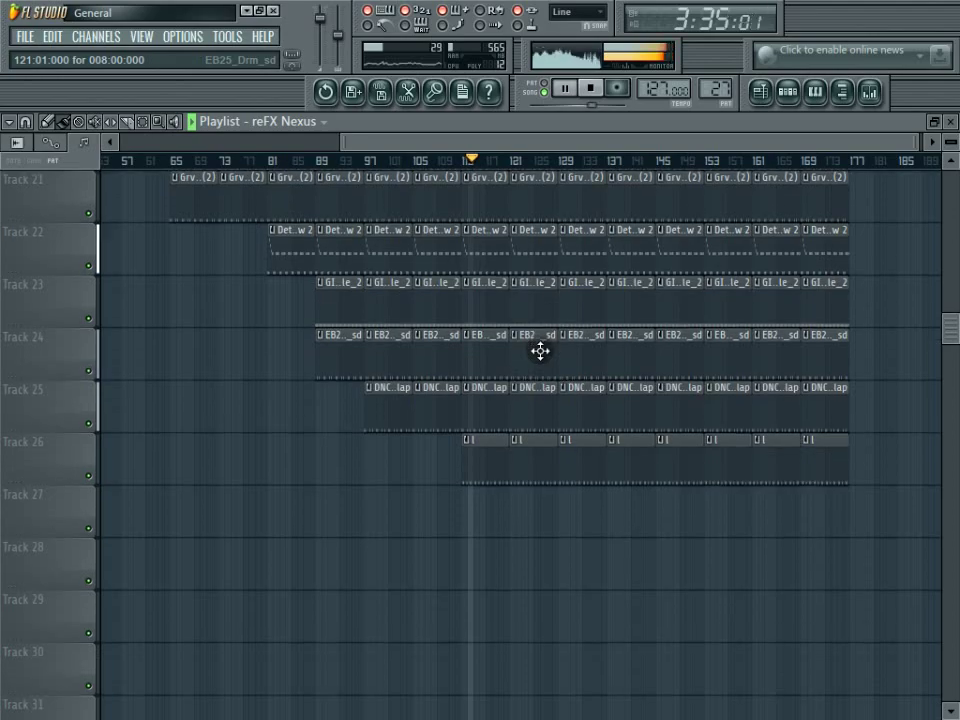
{"action": "right_click", "coordinate": [550, 270]}
Paint reFX Nexus #2 clips on Track 27 from bar 129 to 177 and delete Track 22's Detuned saw 2 clip at bar 129
{"action": "key", "text": "shift+F8"}
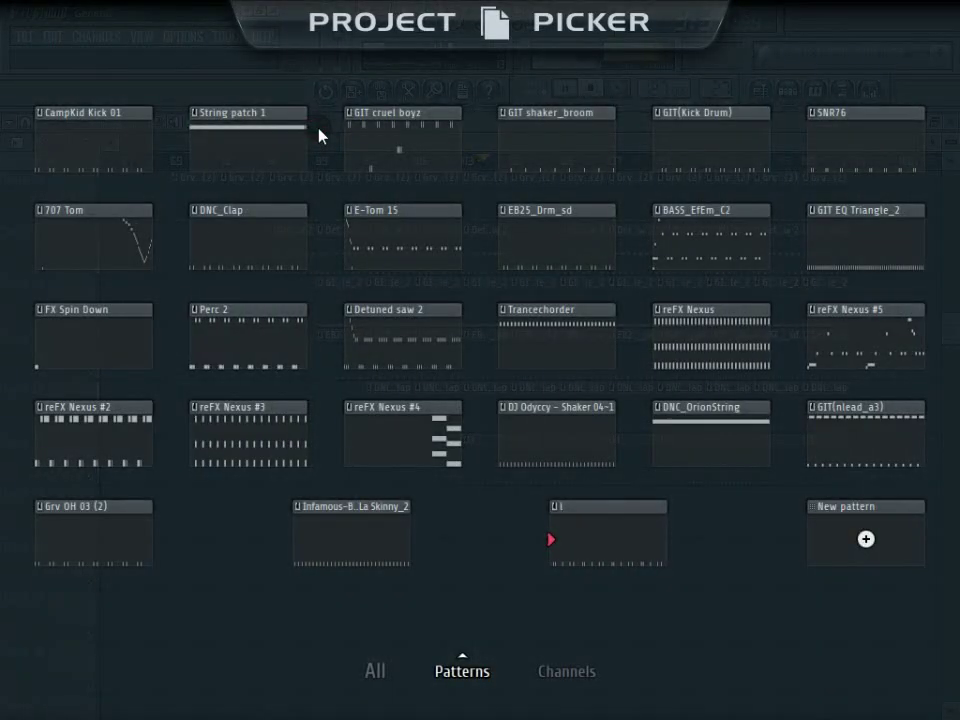
{"action": "left_click", "coordinate": [96, 428]}
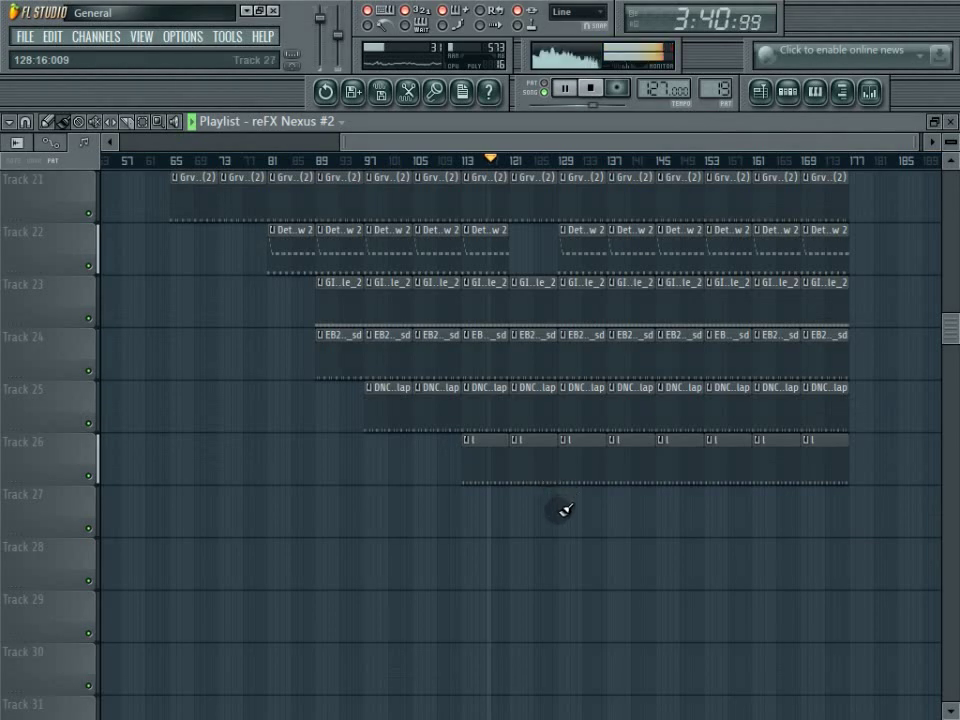
{"action": "left_click_drag", "start_coordinate": [565, 508], "coordinate": [845, 505]}
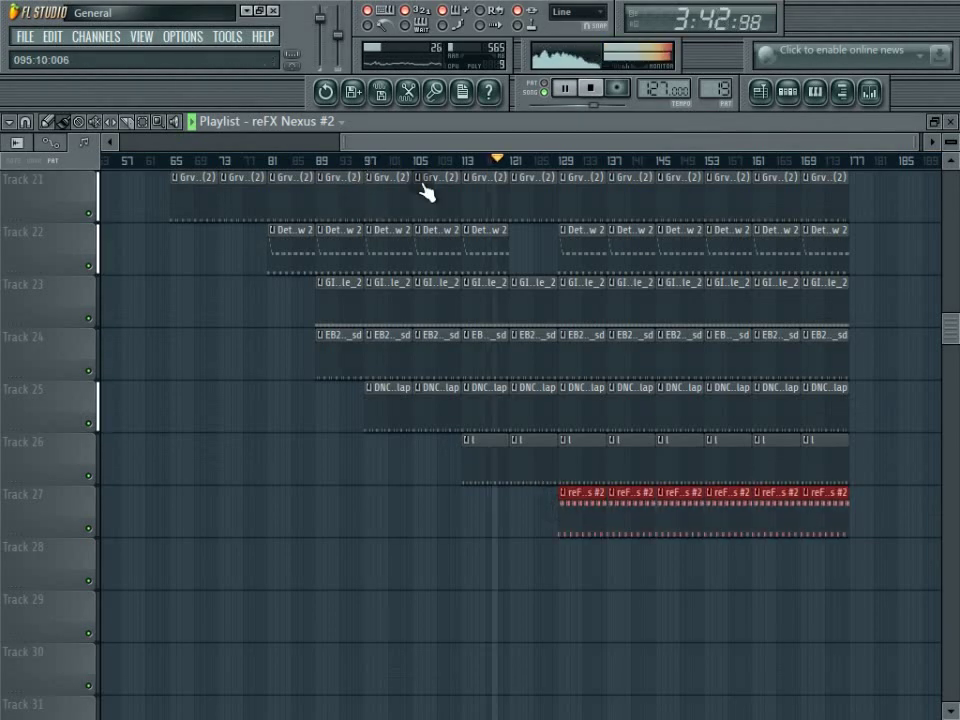
{"action": "right_click", "coordinate": [583, 253]}
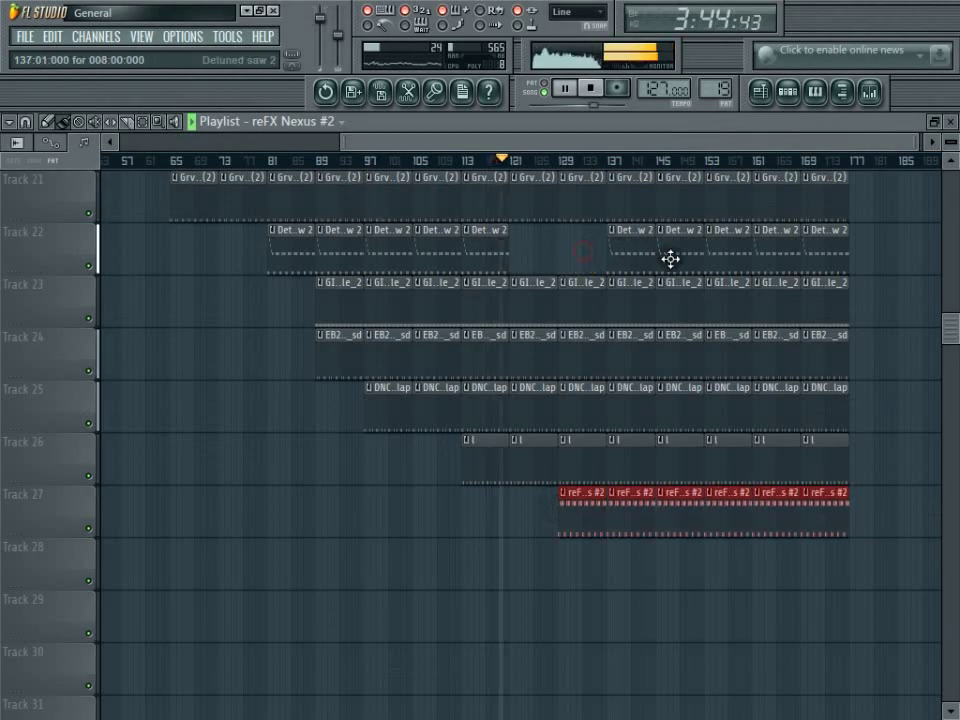
Paint reFX Nexus #5 pattern clips on Track 28 from bar 145 to bar 177
{"action": "left_click", "coordinate": [316, 120]}
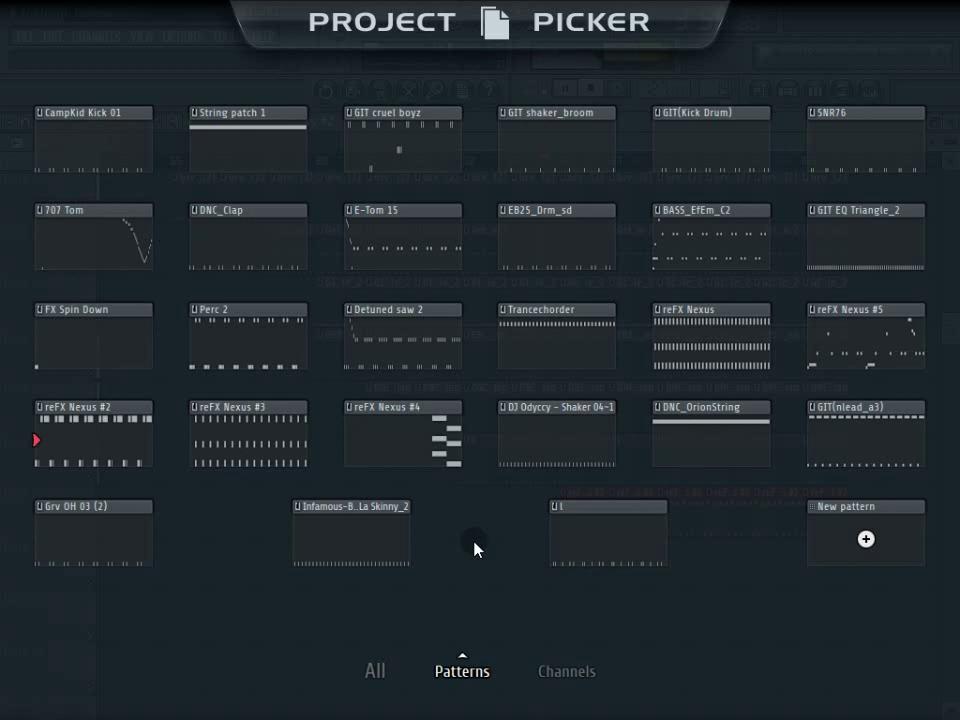
{"action": "left_click", "coordinate": [900, 343]}
{"action": "left_click_drag", "start_coordinate": [557, 146], "coordinate": [716, 137]}
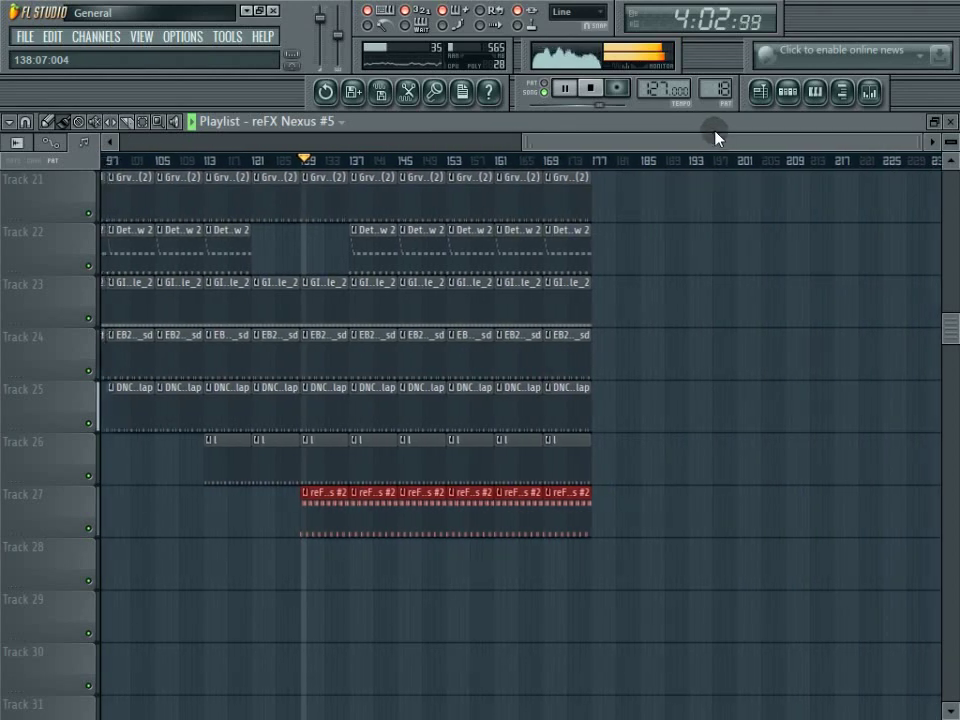
{"action": "mouse_move", "coordinate": [395, 566]}
{"action": "left_mouse_down"}
{"action": "mouse_move", "coordinate": [628, 570]}
{"action": "mouse_move", "coordinate": [583, 574]}
{"action": "mouse_move", "coordinate": [515, 35]}
{"action": "mouse_move", "coordinate": [499, 37]}
{"action": "mouse_move", "coordinate": [494, 74]}
{"action": "left_mouse_up"}
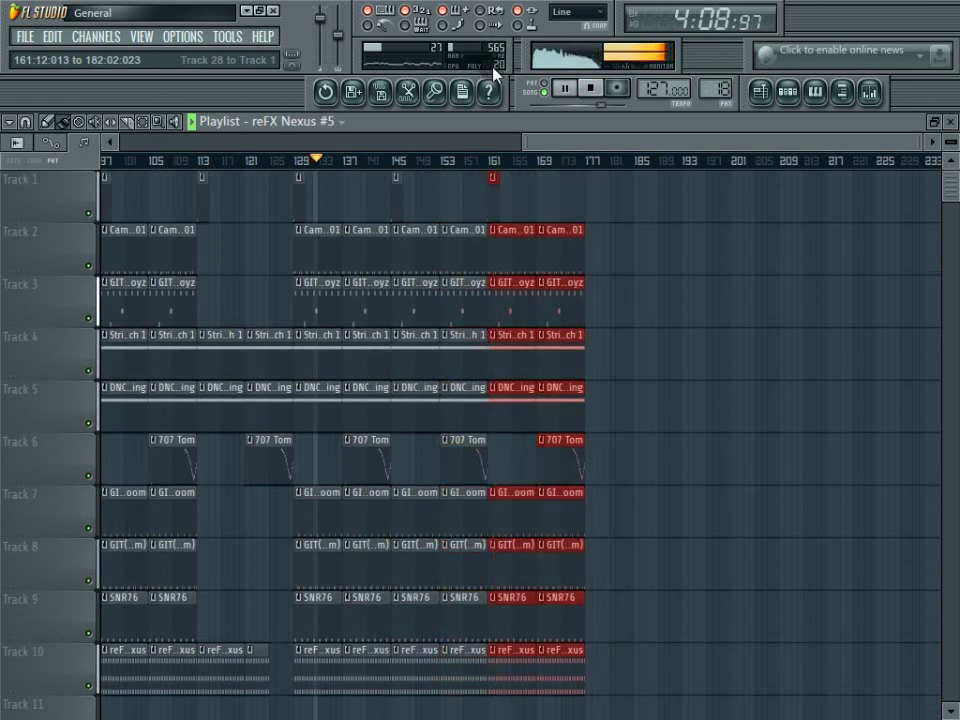
Duplicate the clips between bars 161 and 177 on Tracks 1 to 28 three times to extend the arrangement to bar 225
{"action": "key", "text": "ctrl+b"}
{"action": "key", "text": "ctrl+b"}
{"action": "key", "text": "ctrl+b"}
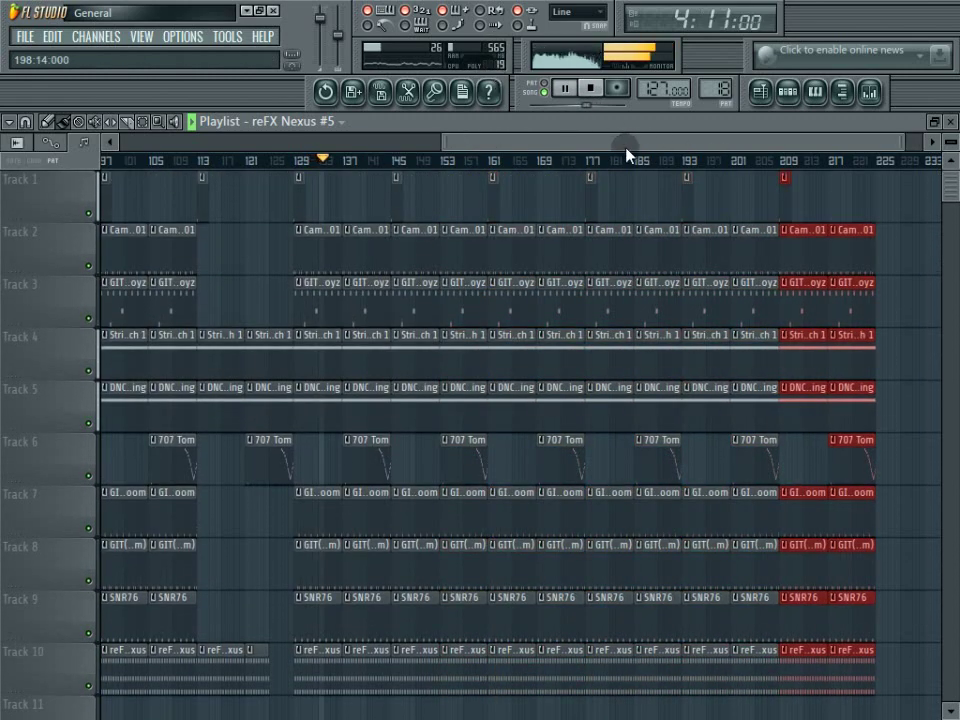
Paint reFX Nexus #3 pattern clips on Track 29 from bar 177 to bar 225
{"action": "scroll", "coordinate": [737, 304], "scroll_direction": "down", "scroll_amount": 5}
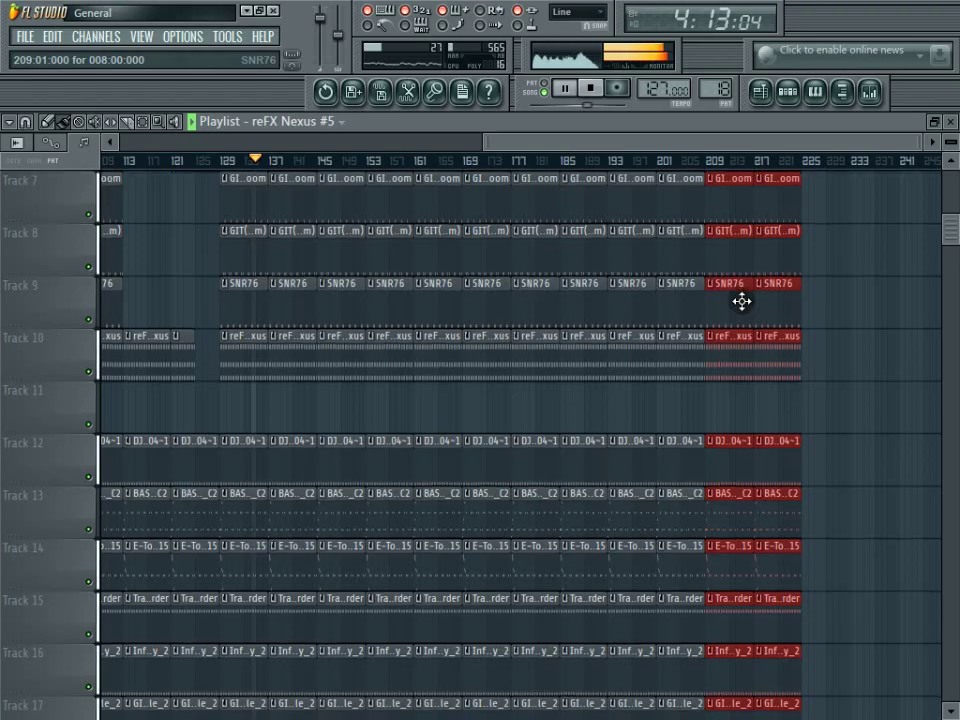
{"action": "scroll", "coordinate": [741, 301], "scroll_direction": "down", "scroll_amount": 4}
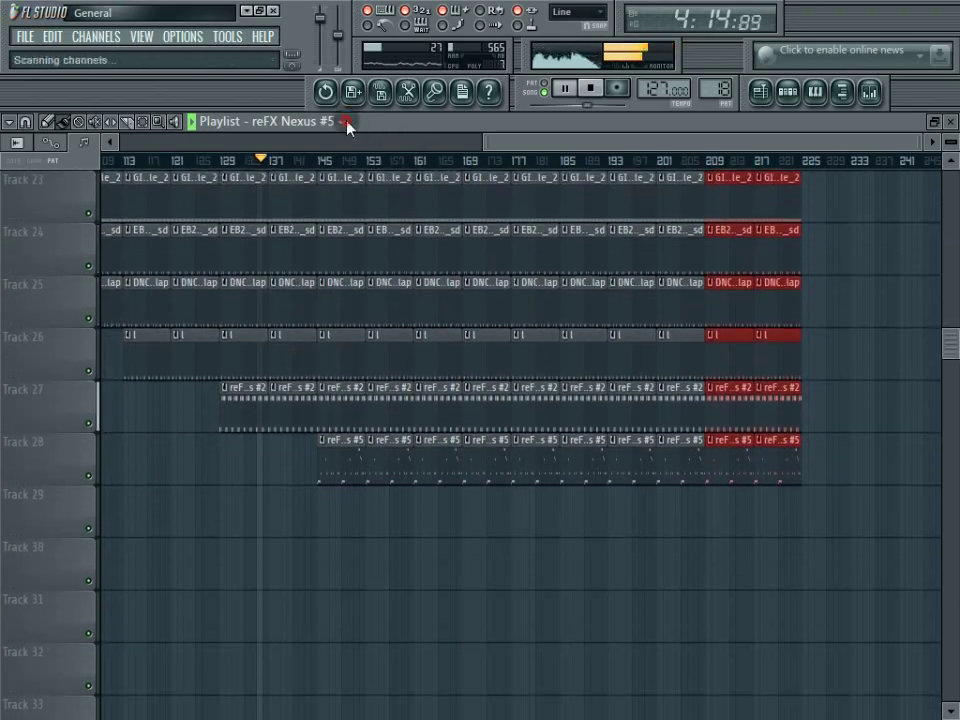
{"action": "left_click", "coordinate": [343, 124]}
{"action": "left_click", "coordinate": [213, 458]}
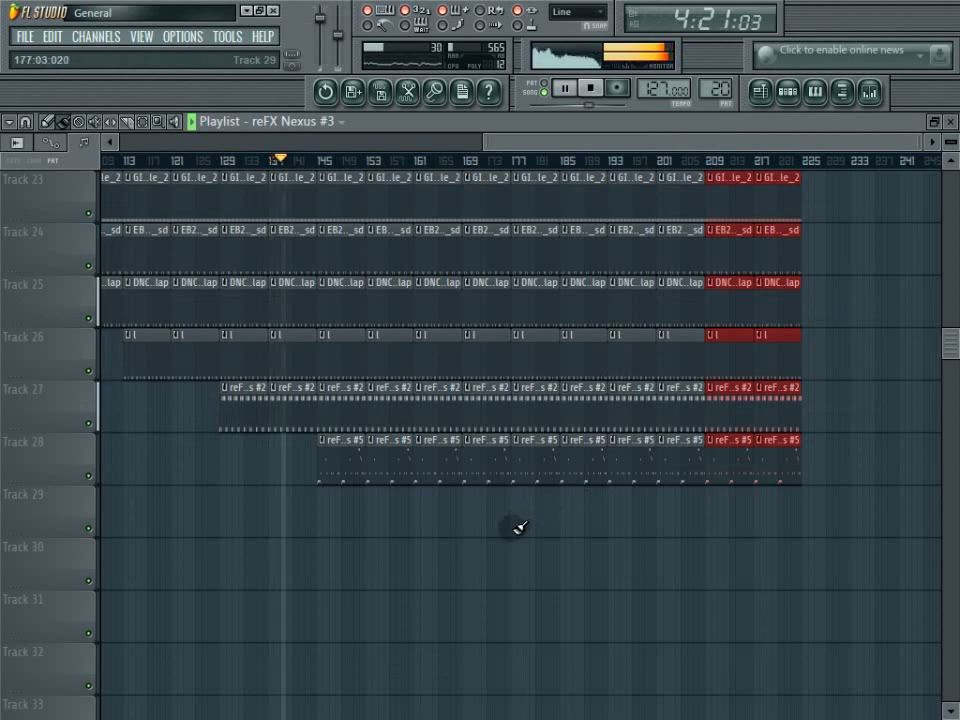
{"action": "left_click_drag", "start_coordinate": [516, 527], "coordinate": [771, 514]}
Paint GIT(nlead_a3) clips on Track 31 and align them to run from bar 145 to bar 225
{"action": "left_click", "coordinate": [315, 121]}
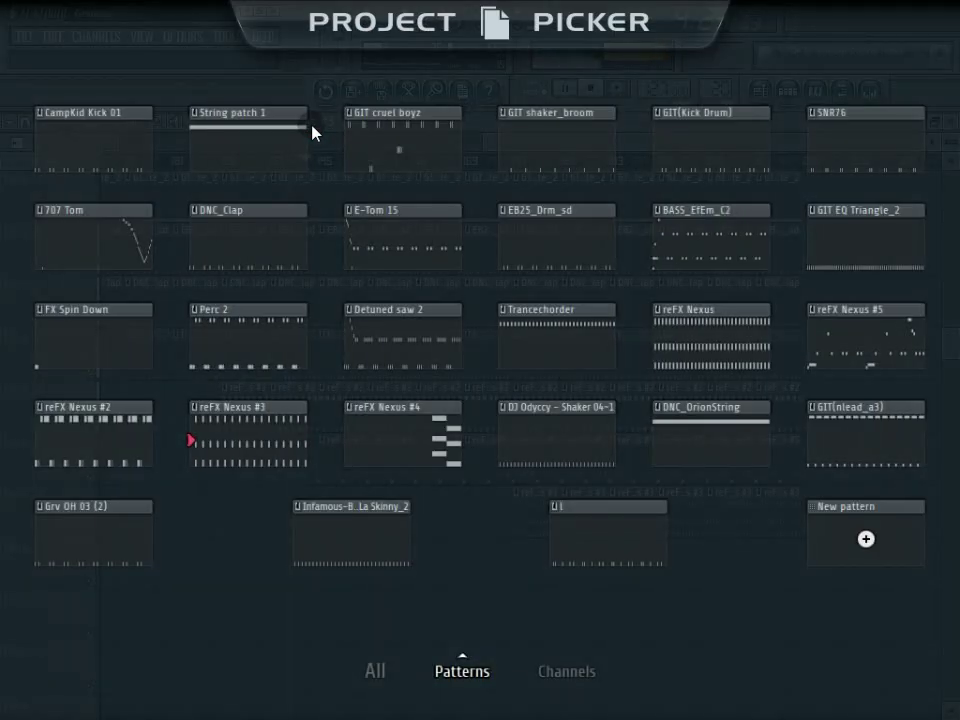
{"action": "left_click", "coordinate": [857, 448]}
{"action": "left_click_drag", "start_coordinate": [320, 614], "coordinate": [765, 609]}
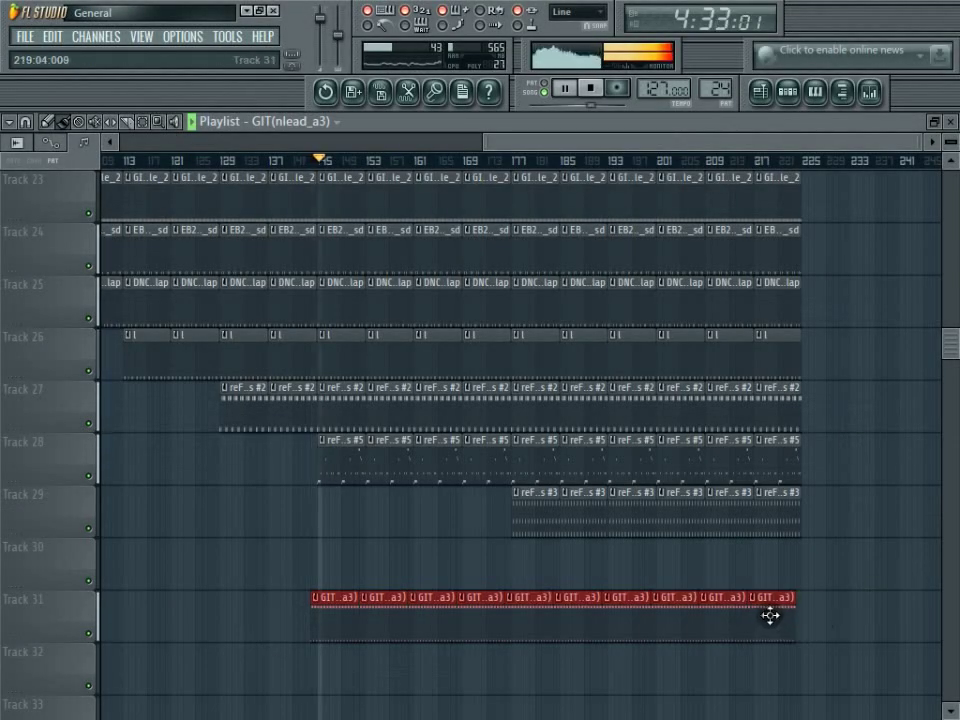
{"action": "left_click_drag", "start_coordinate": [771, 615], "coordinate": [789, 591]}
{"action": "left_click", "coordinate": [836, 551]}
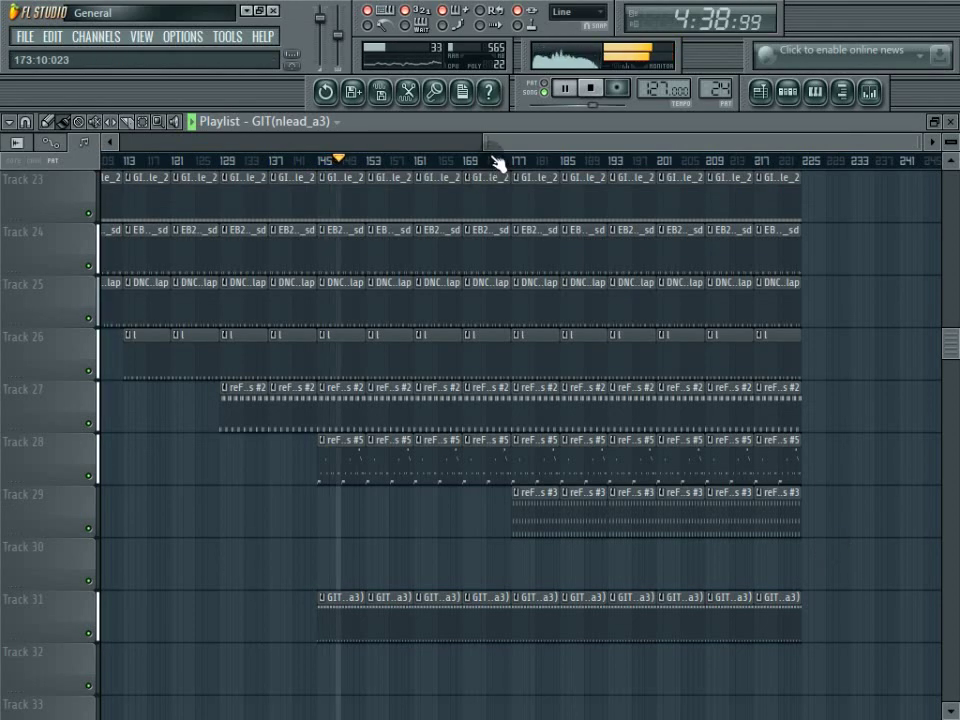
Move the B6 note in bar 4 of the reFX Nexus #5 pattern to F#6 and the following G6 note to E6
{"action": "left_click_drag", "start_coordinate": [482, 144], "coordinate": [637, 130]}
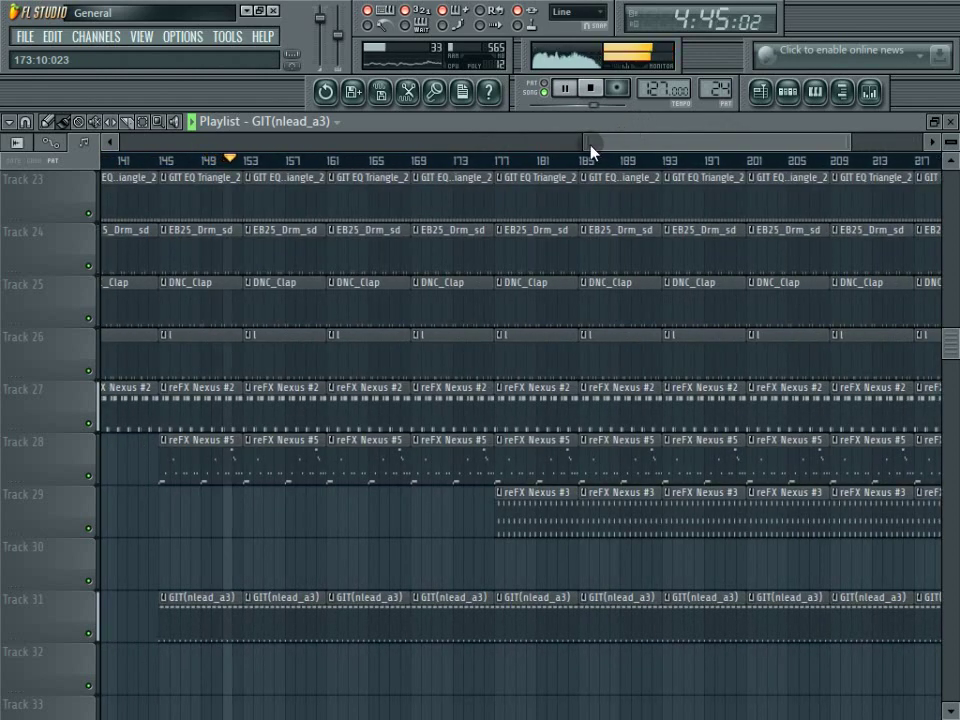
{"action": "left_click_drag", "start_coordinate": [587, 144], "coordinate": [699, 149]}
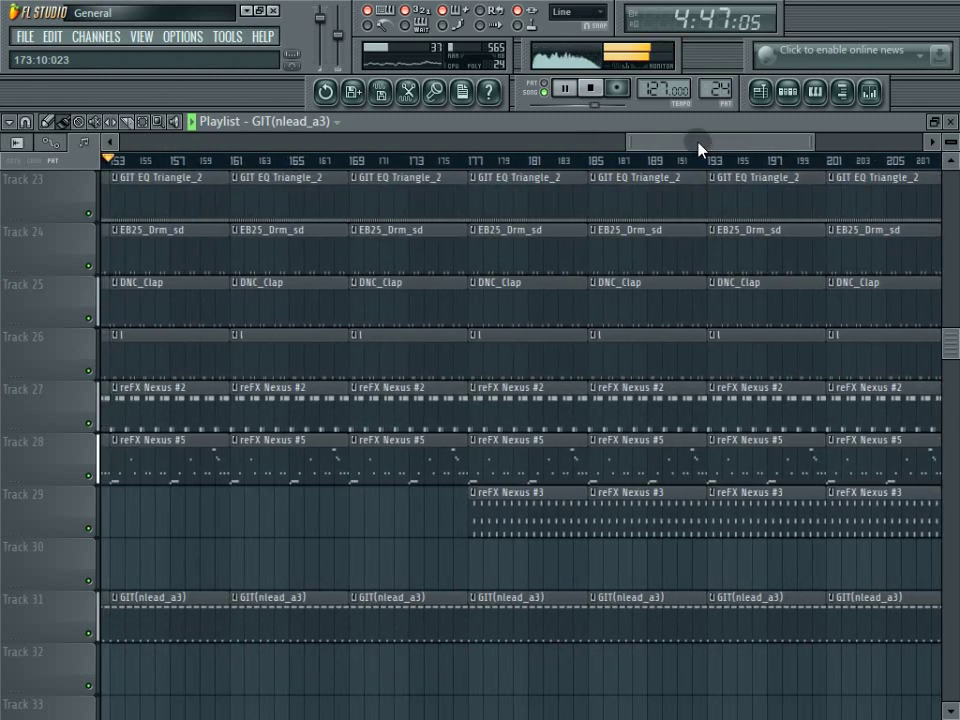
{"action": "double_click", "coordinate": [529, 448]}
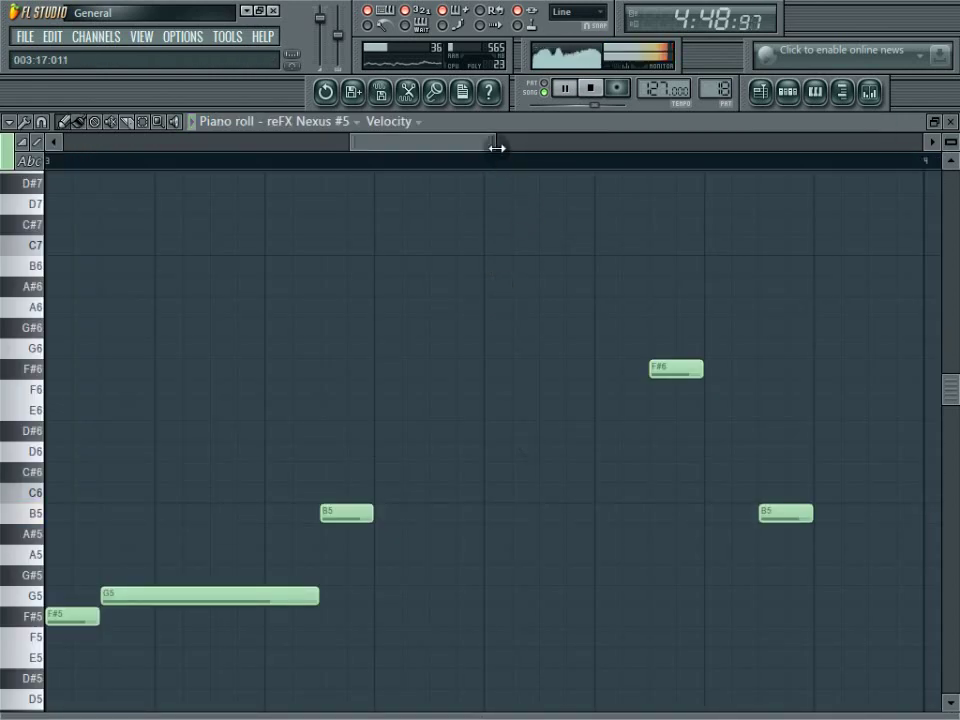
{"action": "left_click_drag", "start_coordinate": [497, 146], "coordinate": [763, 160]}
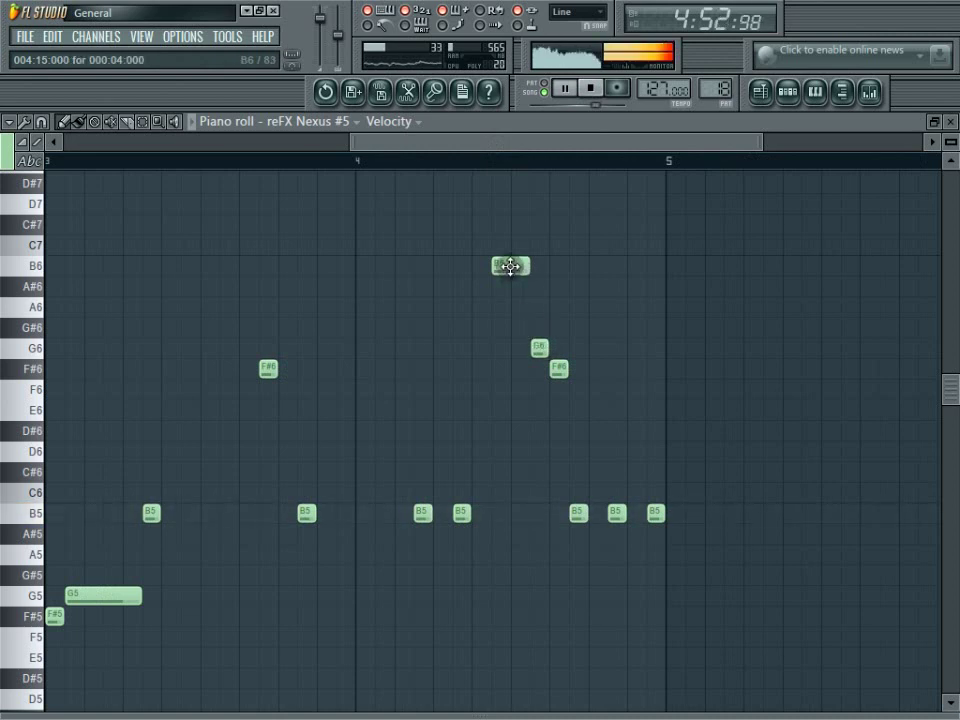
{"action": "left_click_drag", "start_coordinate": [510, 266], "coordinate": [509, 370]}
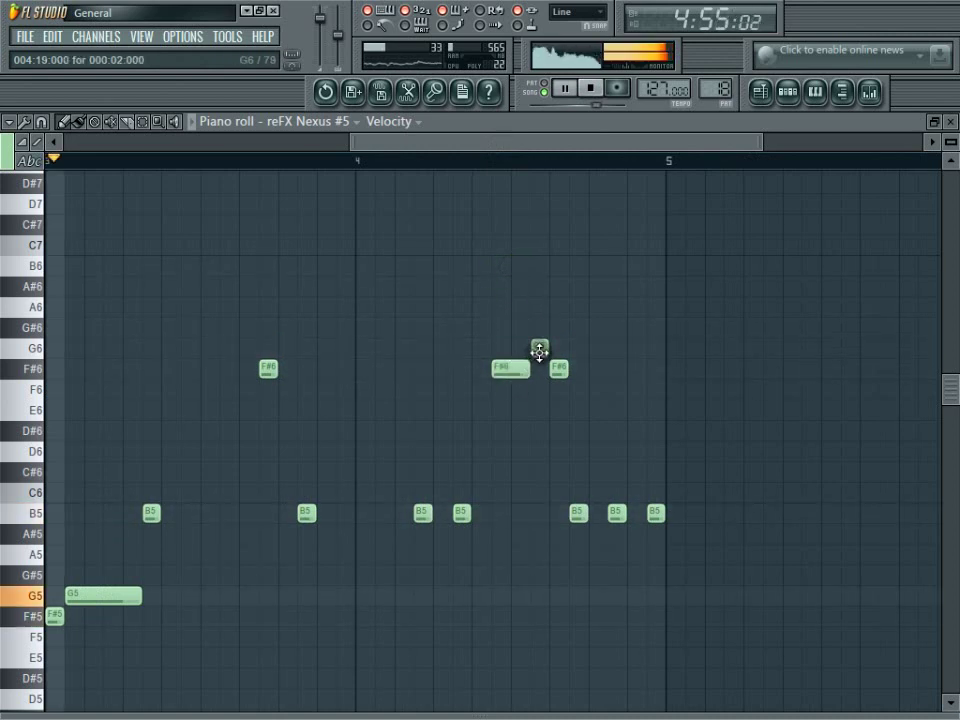
{"action": "left_click_drag", "start_coordinate": [539, 352], "coordinate": [534, 444]}
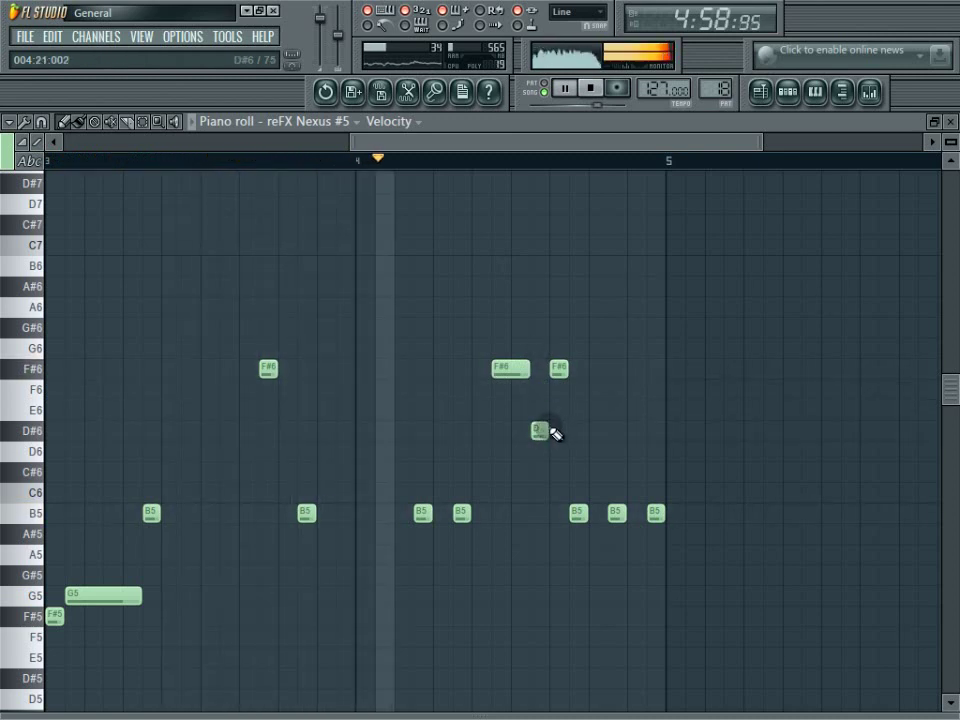
{"action": "left_click_drag", "start_coordinate": [539, 432], "coordinate": [540, 407]}
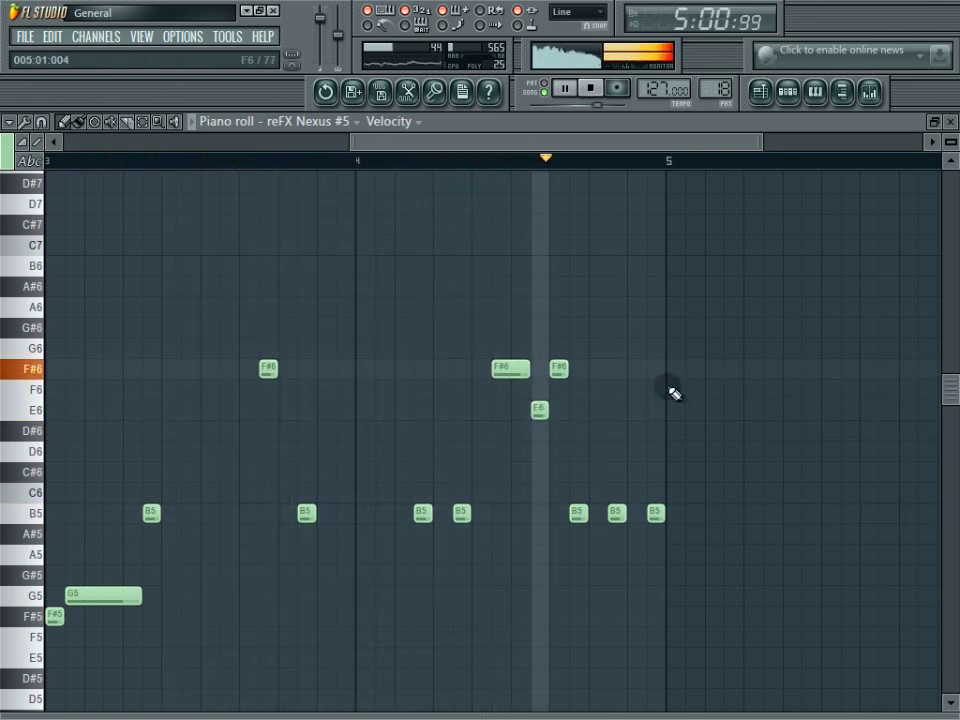
{"action": "left_click", "coordinate": [951, 121]}
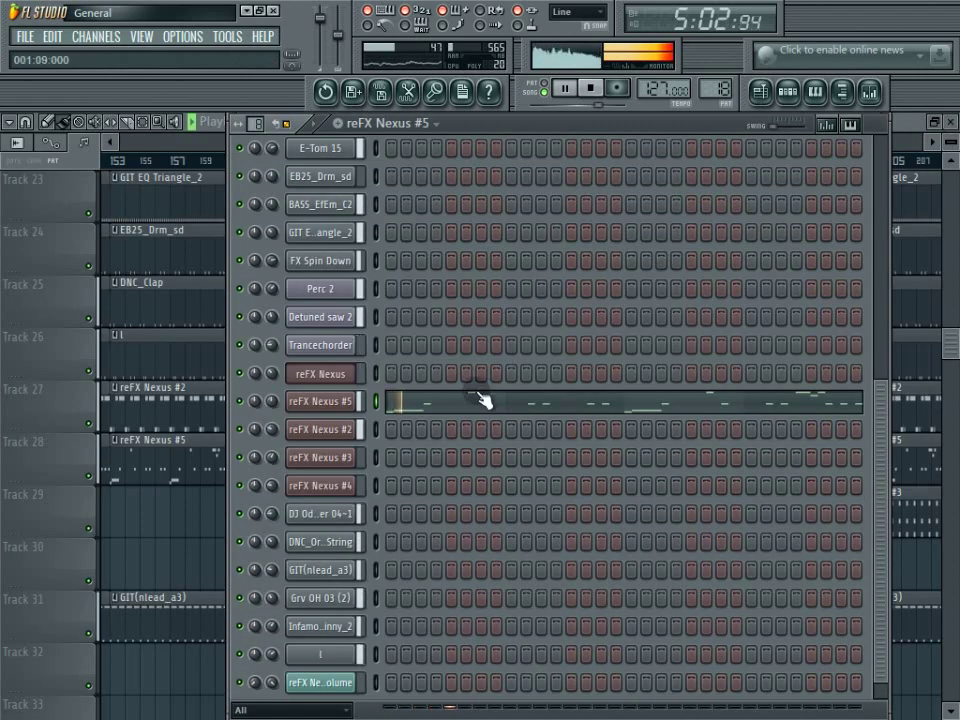
{"action": "left_click", "coordinate": [900, 135]}
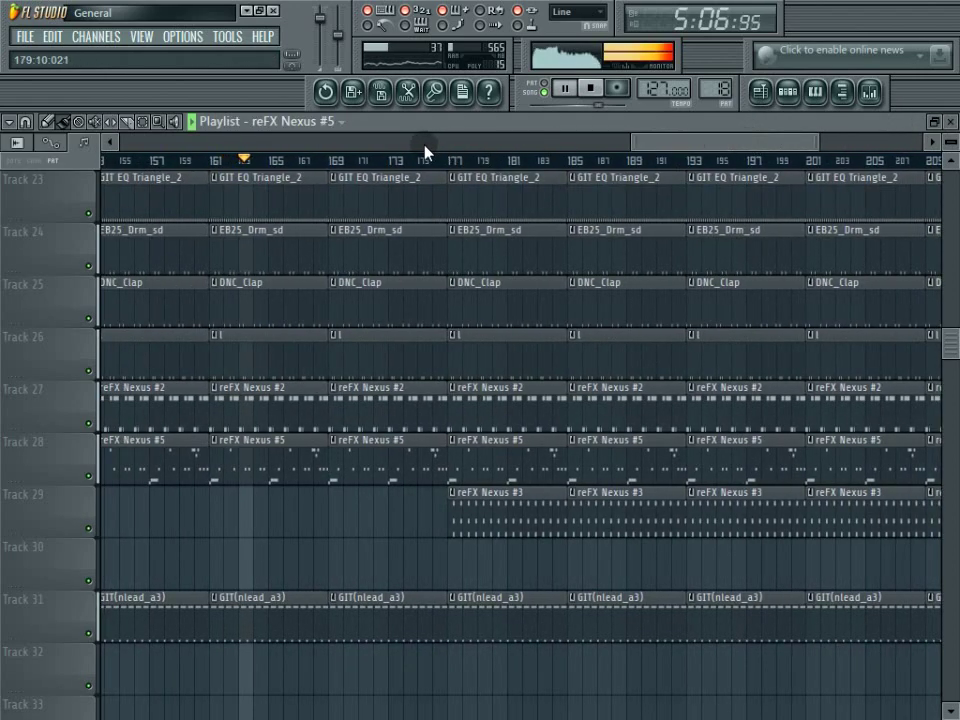
Delete Track 28's reFX Nexus #5 clips at bars 177 and 185, and the bar 177 clips on Track 27 and Track 22
{"action": "scroll", "coordinate": [414, 206], "scroll_direction": "up", "scroll_amount": 6}
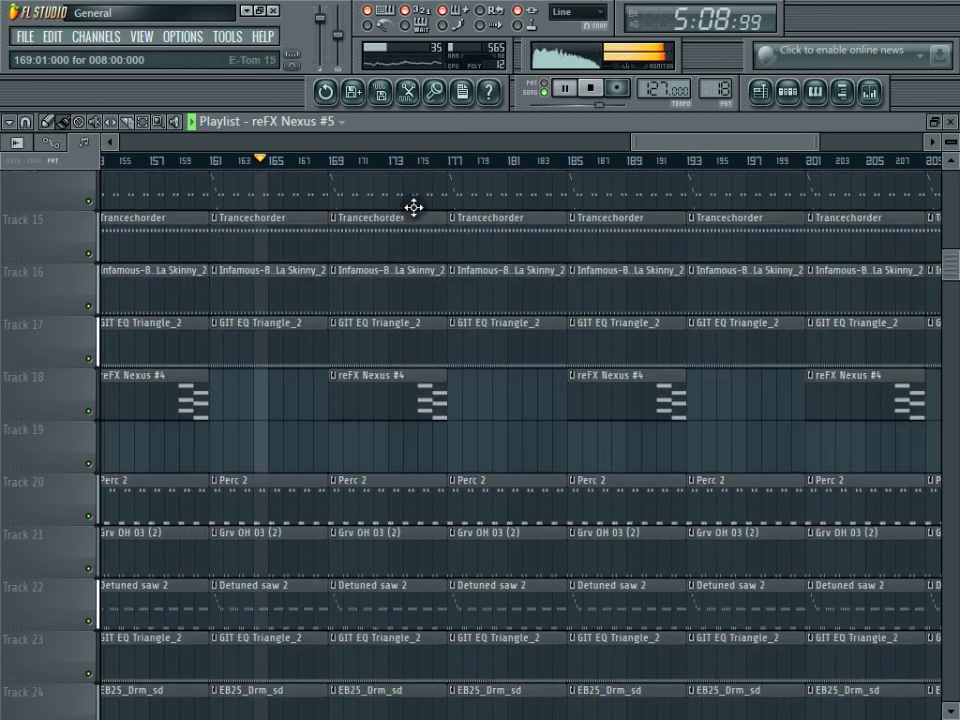
{"action": "scroll", "coordinate": [414, 206], "scroll_direction": "up", "scroll_amount": 5}
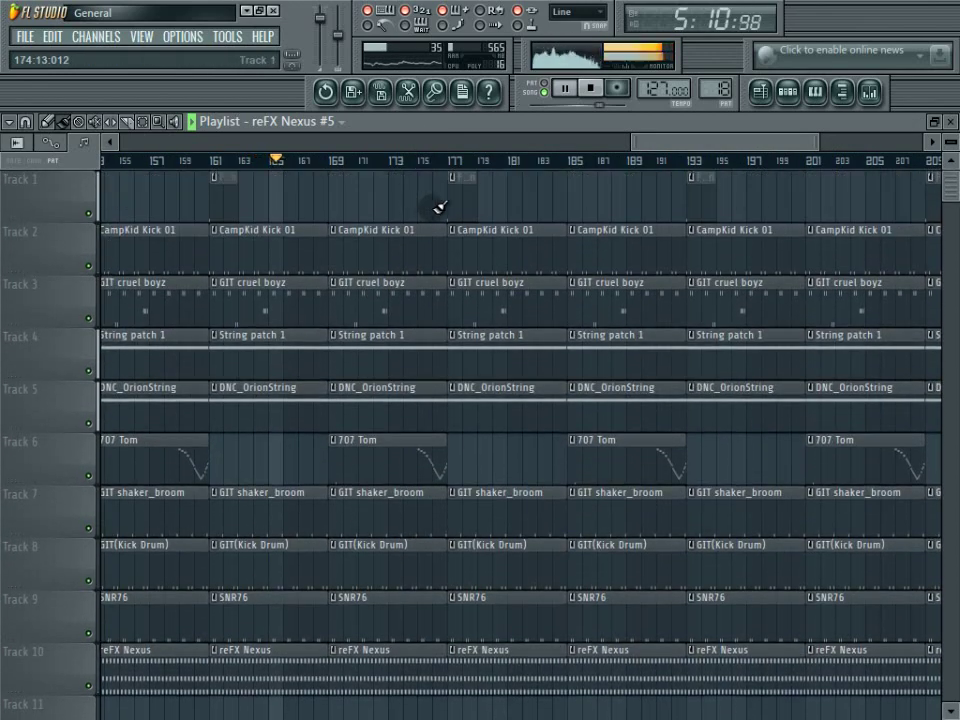
{"action": "scroll", "coordinate": [490, 257], "scroll_direction": "down", "scroll_amount": 1}
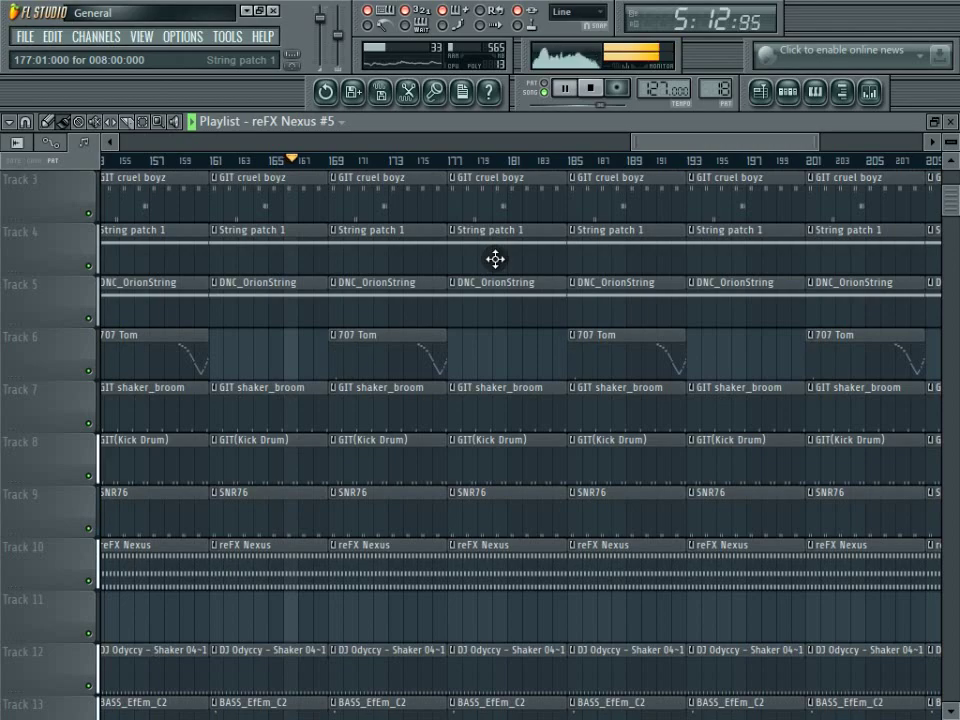
{"action": "scroll", "coordinate": [496, 259], "scroll_direction": "down", "scroll_amount": 4}
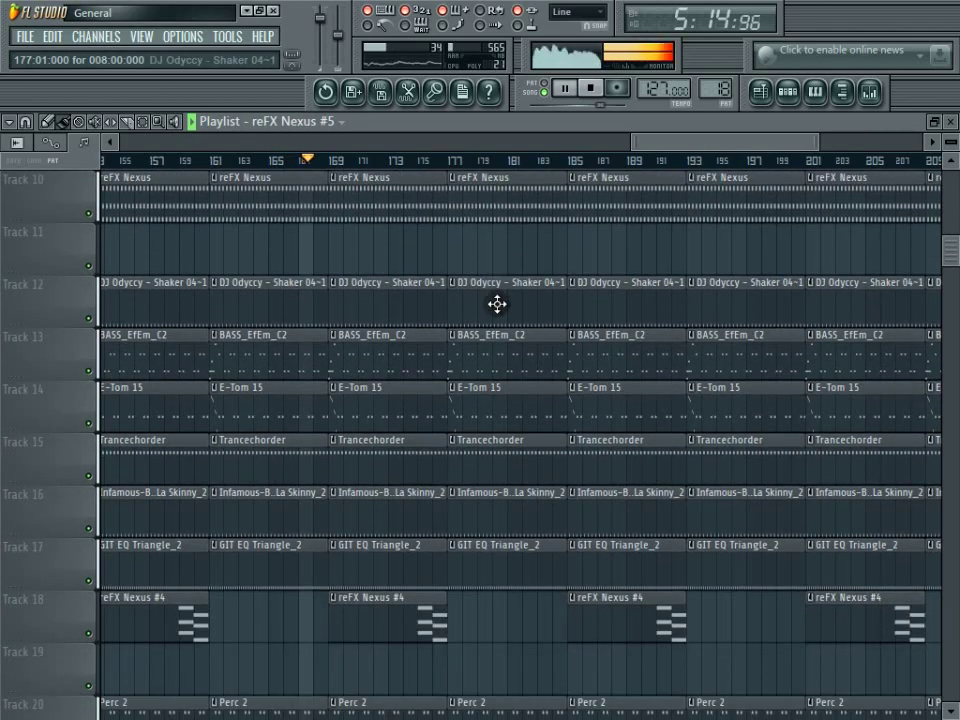
{"action": "scroll", "coordinate": [497, 304], "scroll_direction": "down", "scroll_amount": 7}
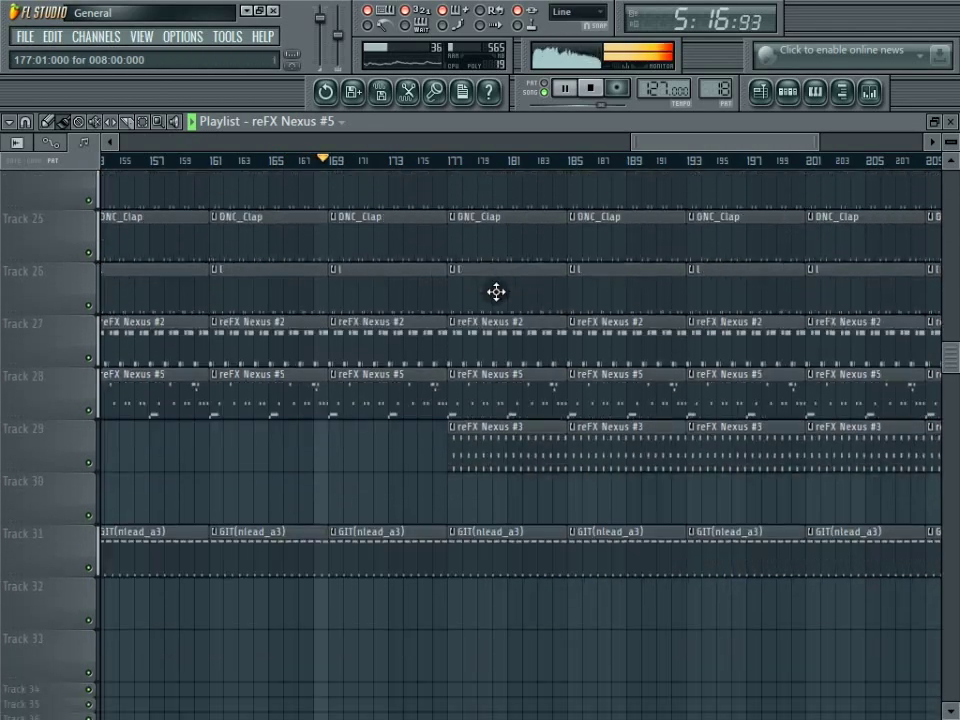
{"action": "scroll", "coordinate": [497, 291], "scroll_direction": "down", "scroll_amount": 1}
{"action": "right_click", "coordinate": [505, 360]}
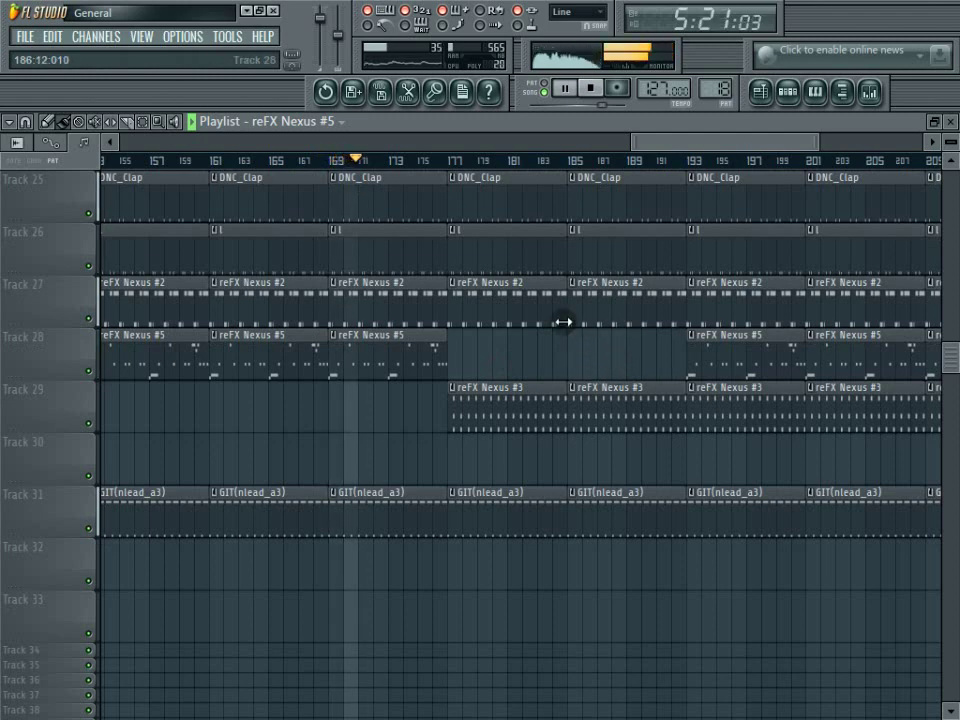
{"action": "scroll", "coordinate": [545, 318], "scroll_direction": "up", "scroll_amount": 4}
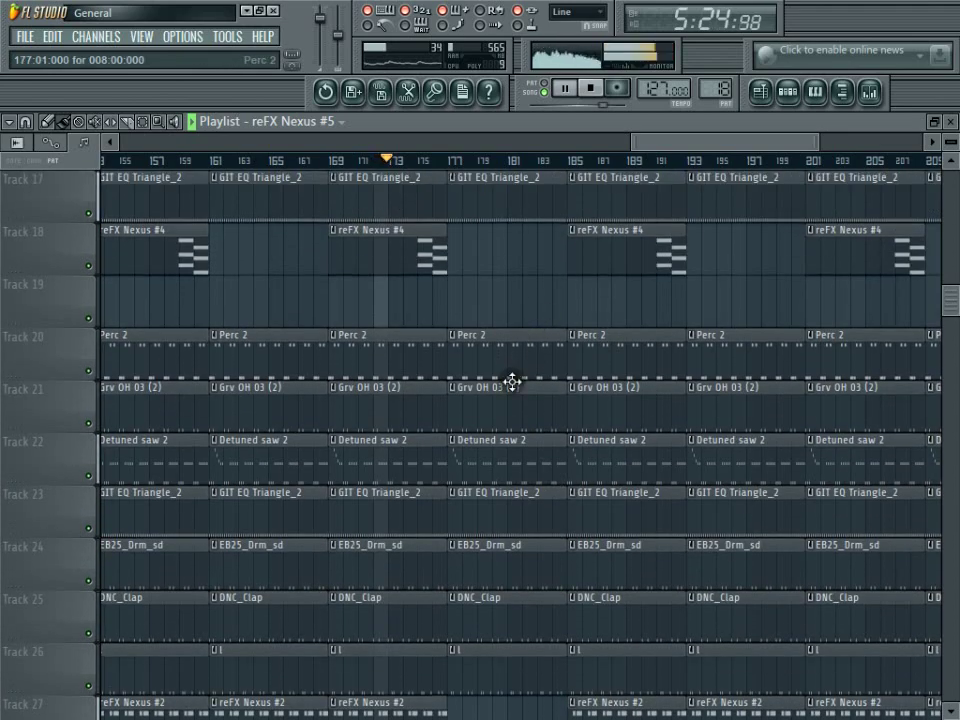
{"action": "right_click", "coordinate": [493, 456]}
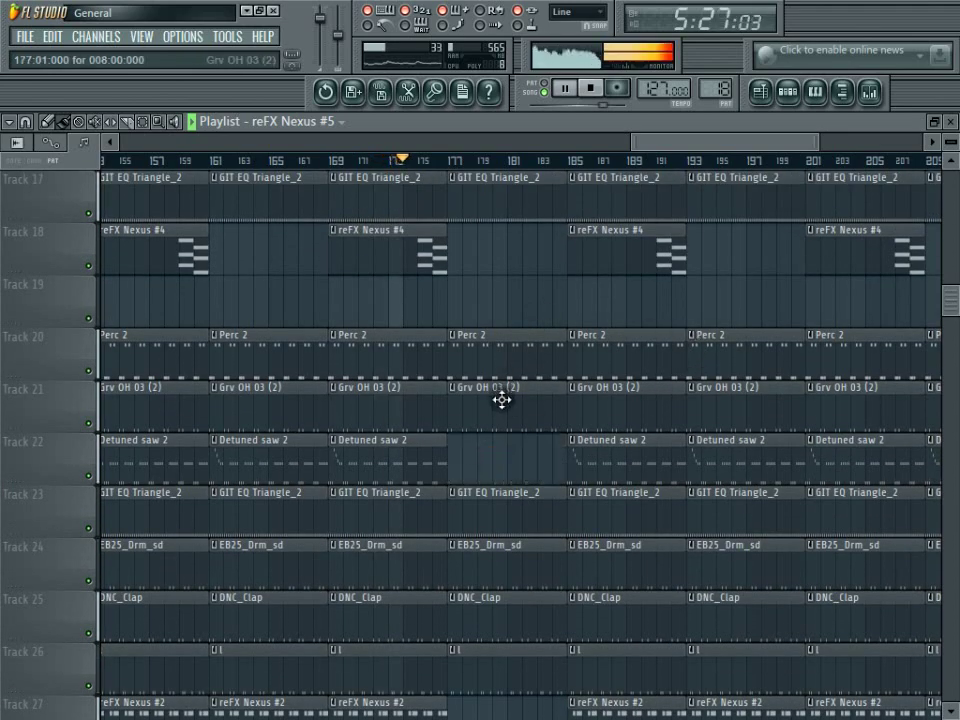
{"action": "scroll", "coordinate": [502, 399], "scroll_direction": "up", "scroll_amount": 5}
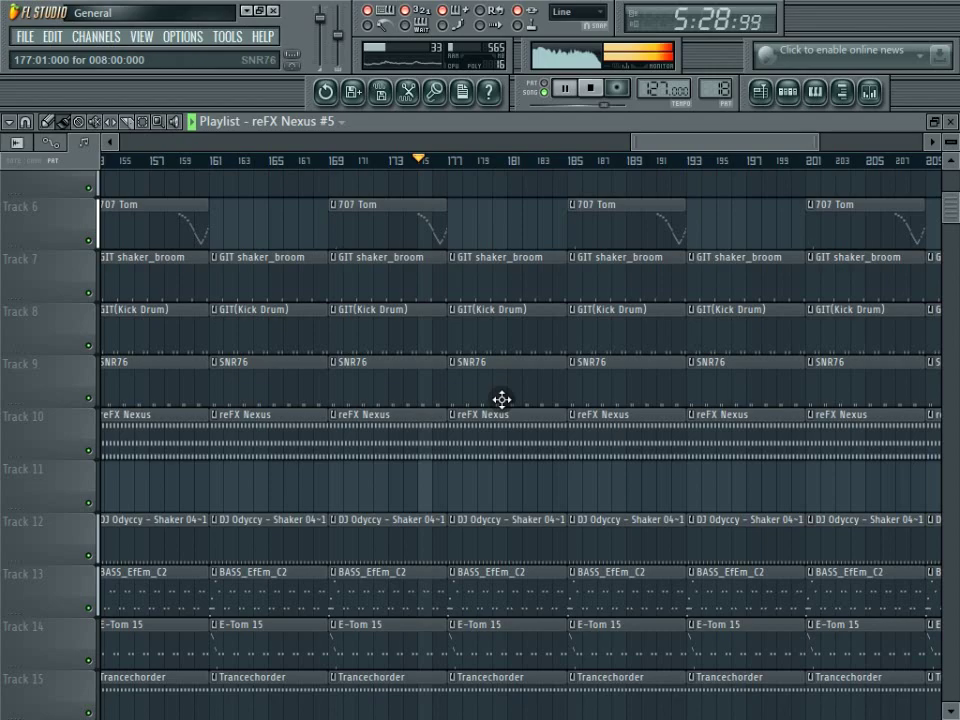
{"action": "scroll", "coordinate": [502, 399], "scroll_direction": "up", "scroll_amount": 3}
{"action": "scroll", "coordinate": [502, 399], "scroll_direction": "down", "scroll_amount": 3}
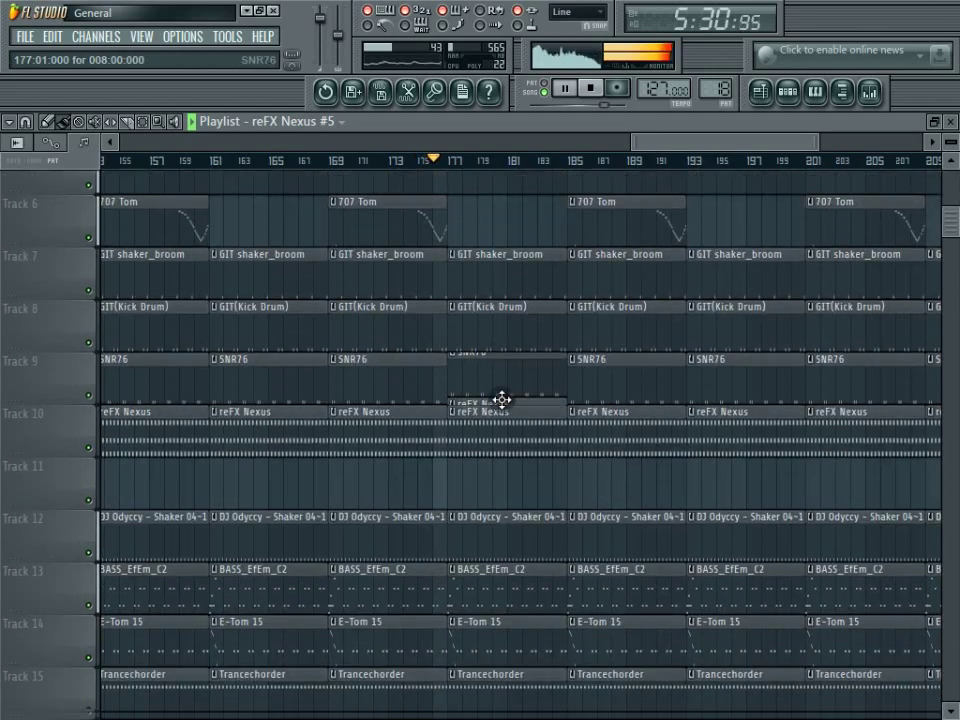
{"action": "scroll", "coordinate": [502, 399], "scroll_direction": "down", "scroll_amount": 5}
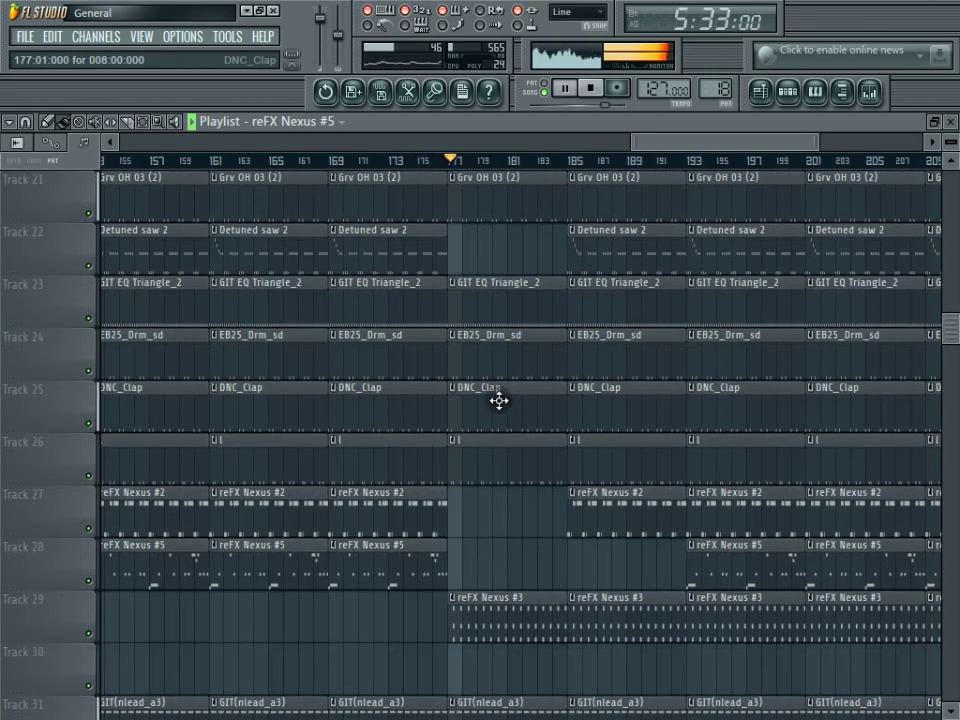
{"action": "scroll", "coordinate": [499, 400], "scroll_direction": "down", "scroll_amount": 5}
{"action": "left_click_drag", "start_coordinate": [814, 144], "coordinate": [884, 196]}
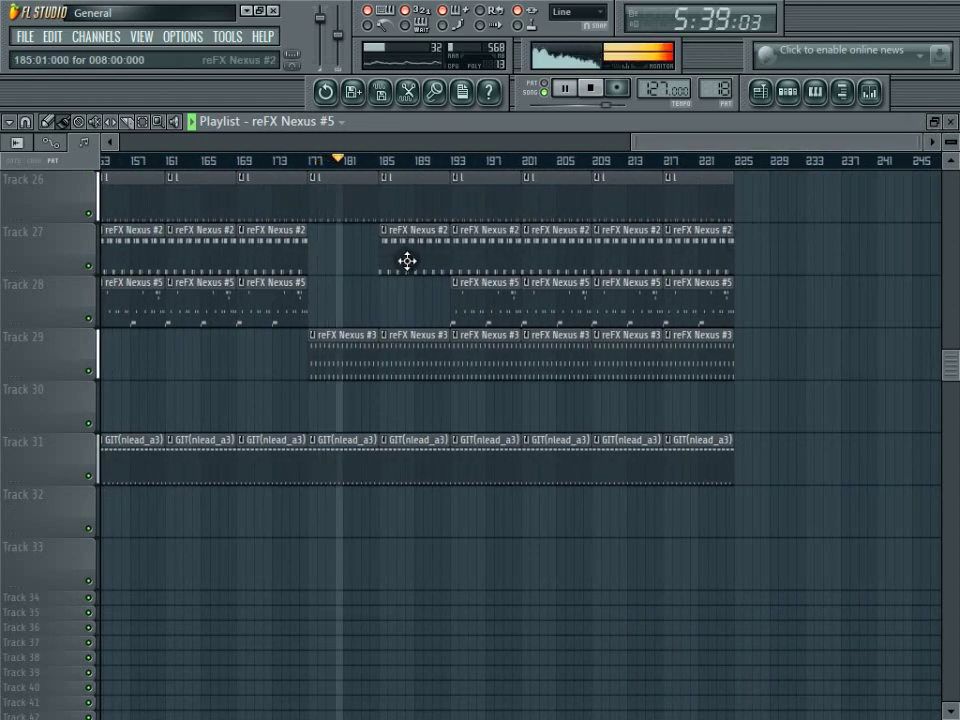
Delete the Trancechorder clip at bar 185 on Track 15
{"action": "scroll", "coordinate": [400, 265], "scroll_direction": "up", "scroll_amount": 5}
{"action": "scroll", "coordinate": [403, 275], "scroll_direction": "down", "scroll_amount": 1}
{"action": "scroll", "coordinate": [403, 279], "scroll_direction": "down", "scroll_amount": 3}
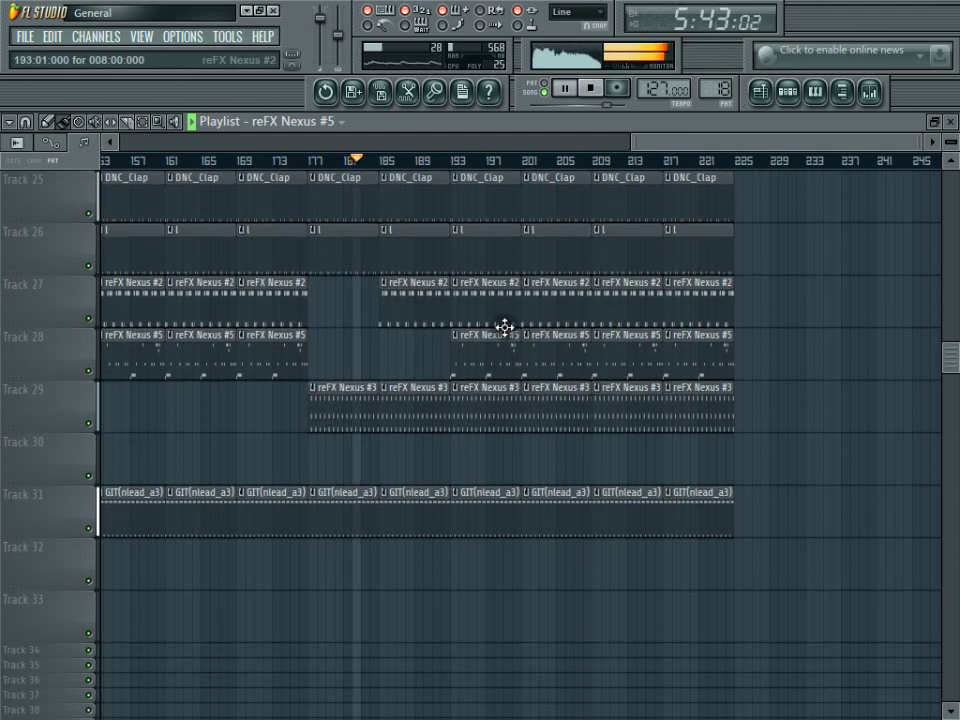
{"action": "scroll", "coordinate": [504, 326], "scroll_direction": "up", "scroll_amount": 10}
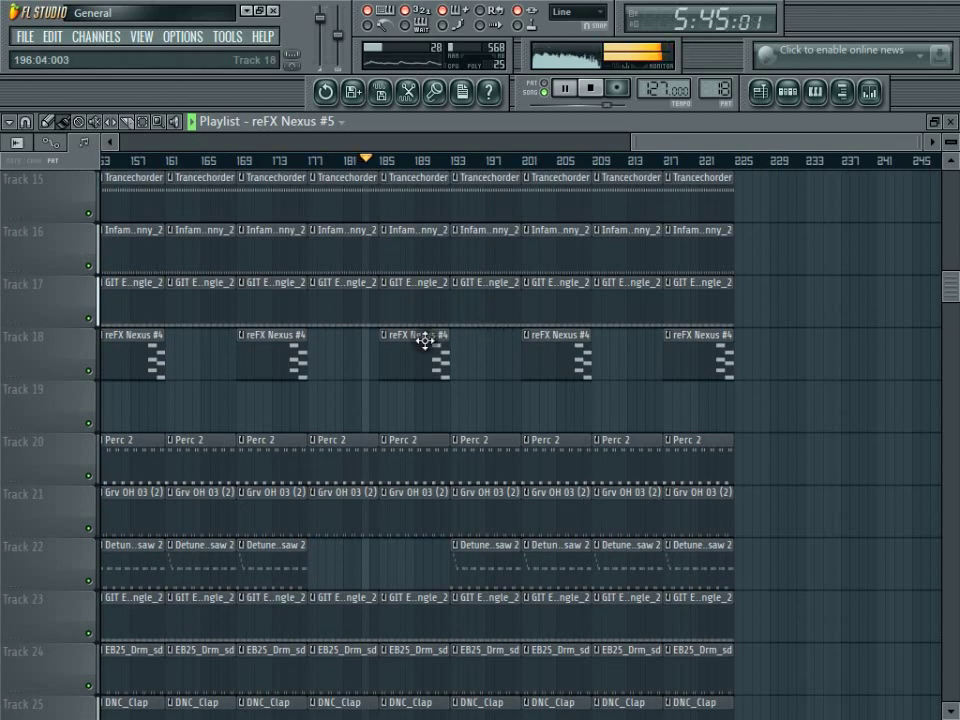
{"action": "scroll", "coordinate": [423, 340], "scroll_direction": "up", "scroll_amount": 5}
{"action": "right_click", "coordinate": [416, 455]}
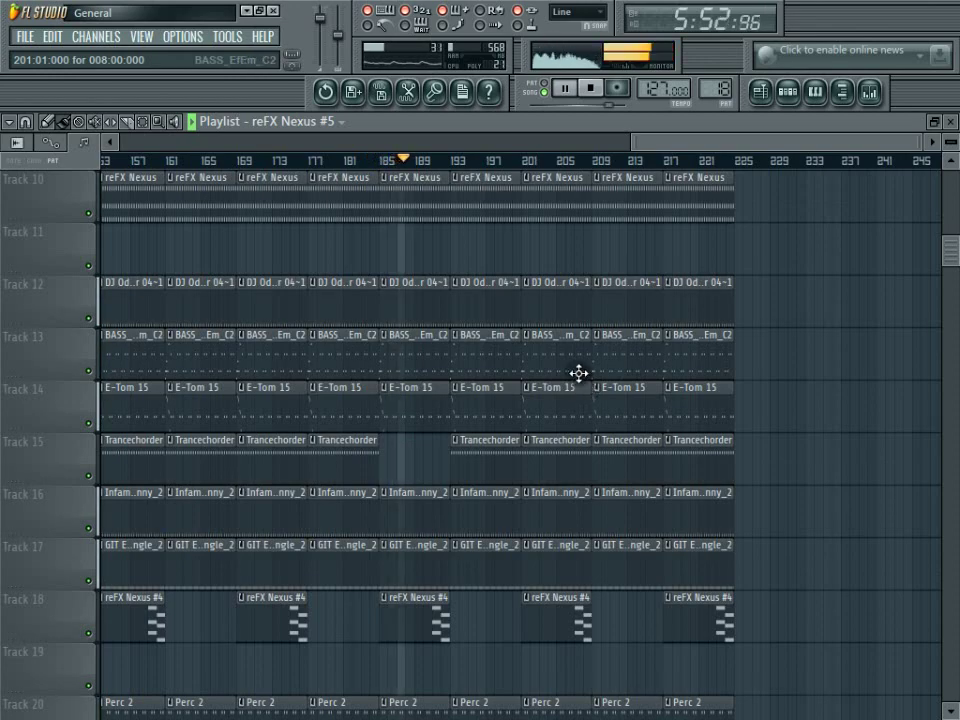
{"action": "scroll", "coordinate": [566, 374], "scroll_direction": "down", "scroll_amount": 10}
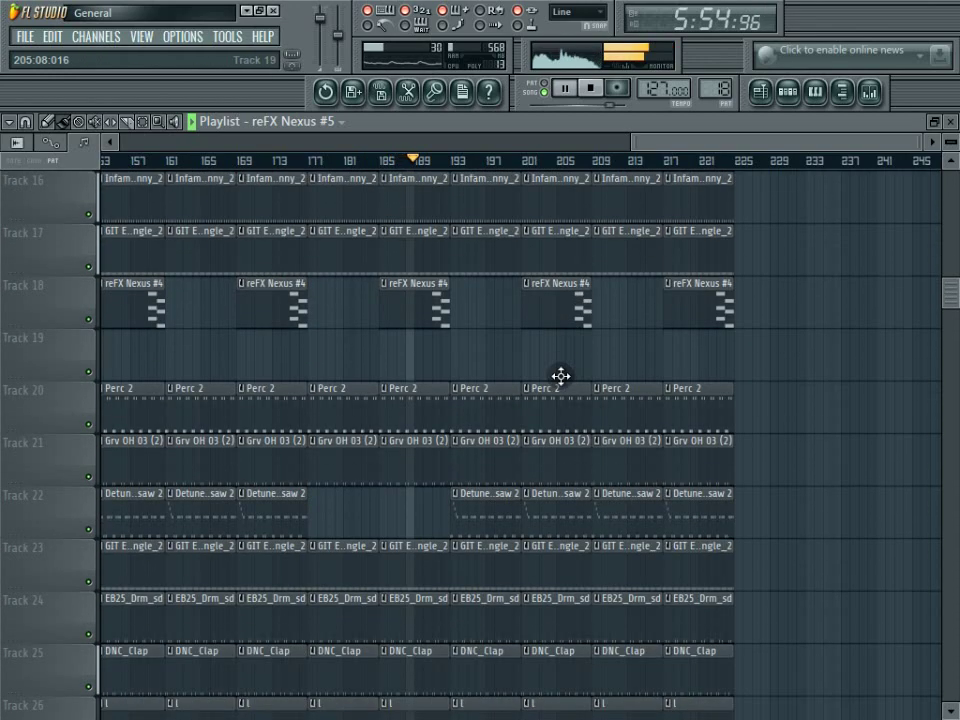
{"action": "key", "text": "alt+p"}
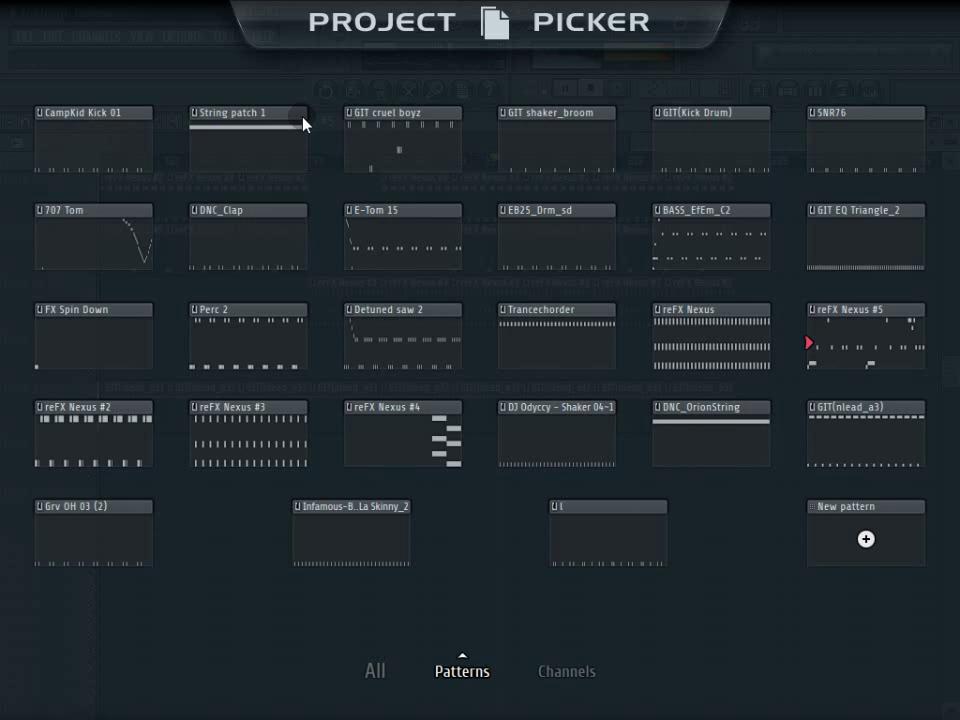
{"action": "left_click", "coordinate": [846, 72]}
Delete the clips at bars 209 and 217 on Track 24, Track 25 and Track 26
{"action": "scroll", "coordinate": [664, 320], "scroll_direction": "up", "scroll_amount": 3}
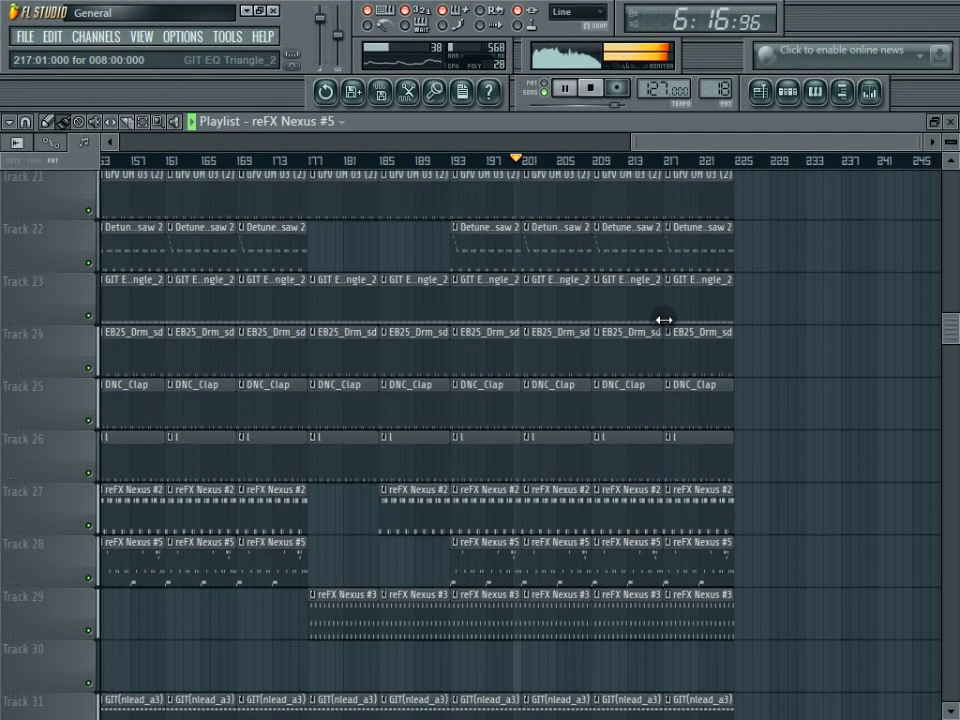
{"action": "scroll", "coordinate": [632, 557], "scroll_direction": "down", "scroll_amount": 2}
{"action": "scroll", "coordinate": [628, 543], "scroll_direction": "down", "scroll_amount": 1}
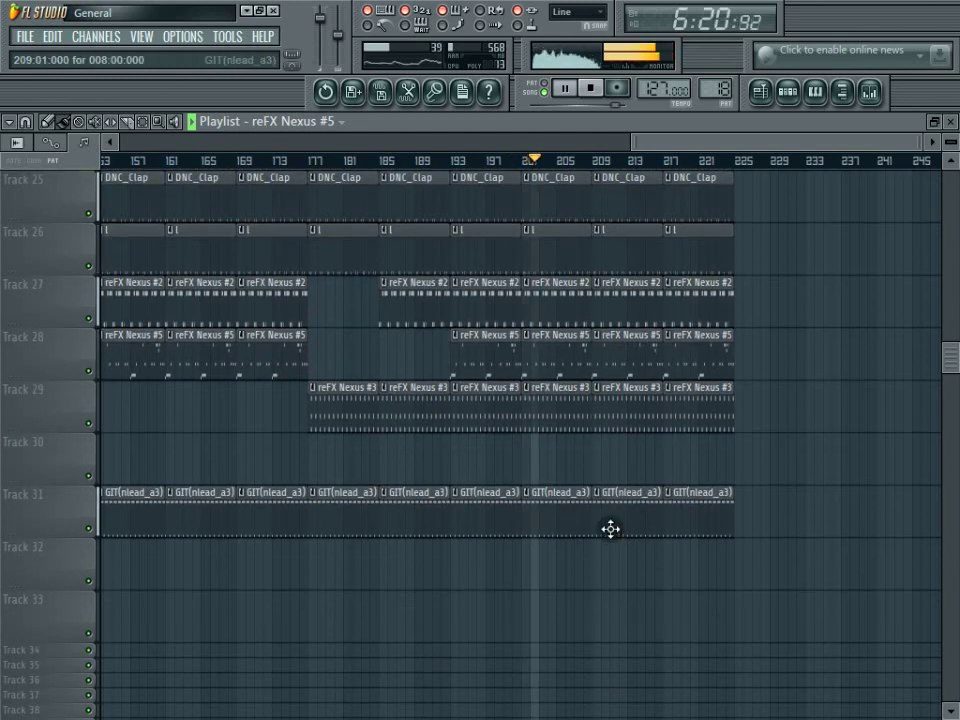
{"action": "scroll", "coordinate": [610, 526], "scroll_direction": "up", "scroll_amount": 1}
{"action": "right_click", "coordinate": [700, 300]}
{"action": "right_click", "coordinate": [620, 300]}
{"action": "right_click", "coordinate": [615, 354]}
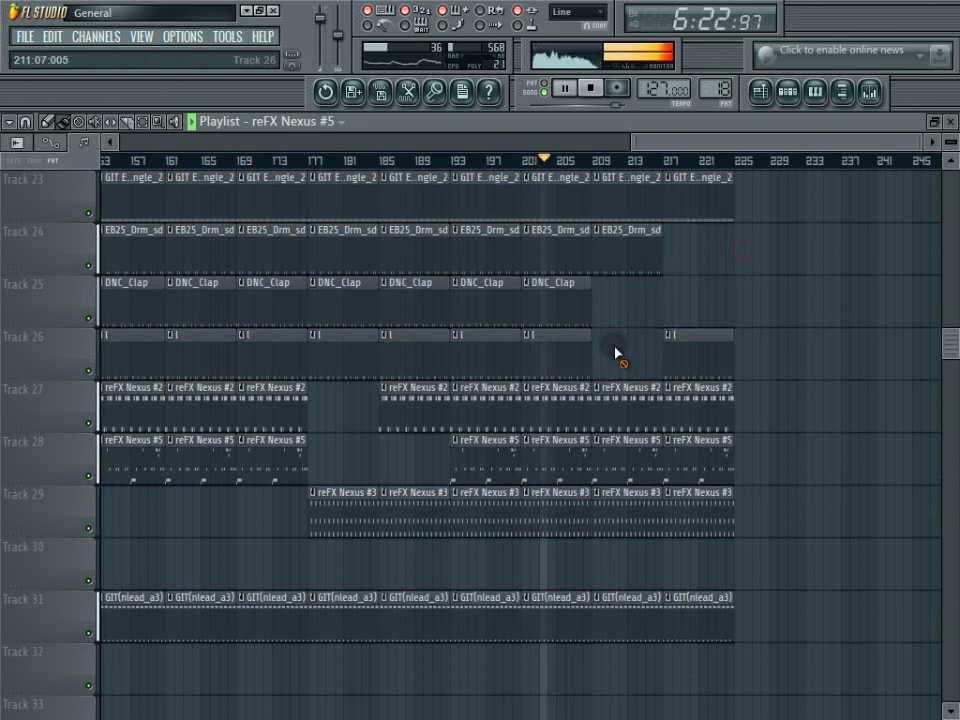
{"action": "right_click", "coordinate": [620, 250]}
{"action": "right_click", "coordinate": [700, 354]}
Select all the clips from bar 209 to bar 225 and duplicate them twice to fill up to bar 257
{"action": "scroll", "coordinate": [770, 440], "scroll_direction": "down", "scroll_amount": 4}
{"action": "left_click_drag", "start_coordinate": [755, 460], "coordinate": [603, 30]}
{"action": "key", "text": "ctrl+b"}
{"action": "key", "text": "ctrl+b"}
{"action": "scroll", "coordinate": [607, 208], "scroll_direction": "down", "scroll_amount": 15}
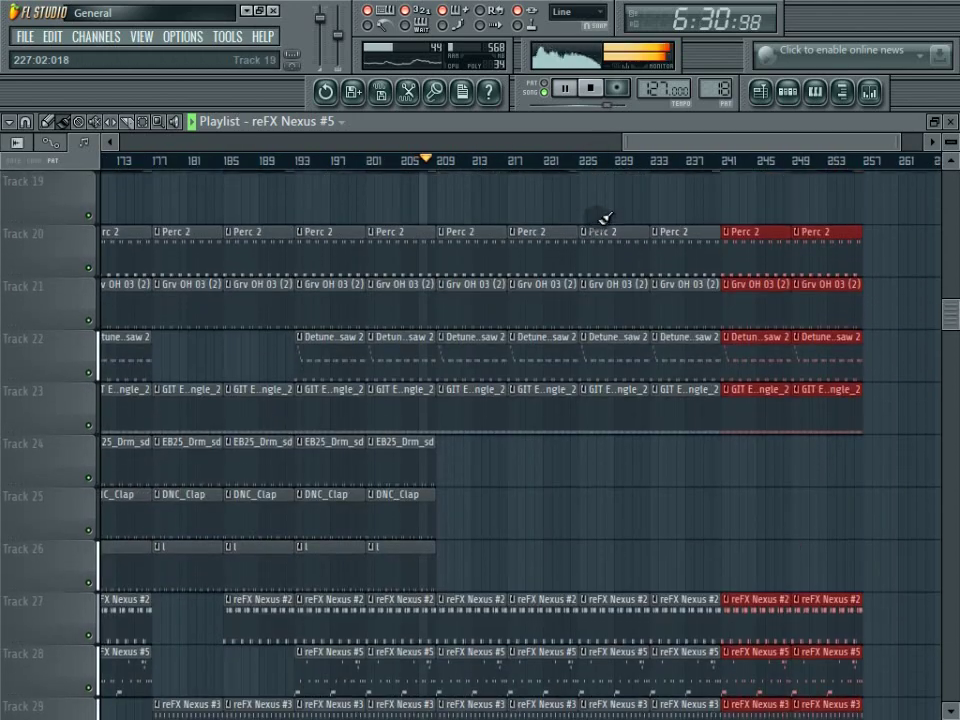
Delete the GIT(nlead_a3) clips on Track 31 from bar 217 to bar 257
{"action": "scroll", "coordinate": [610, 214], "scroll_direction": "down", "scroll_amount": 3}
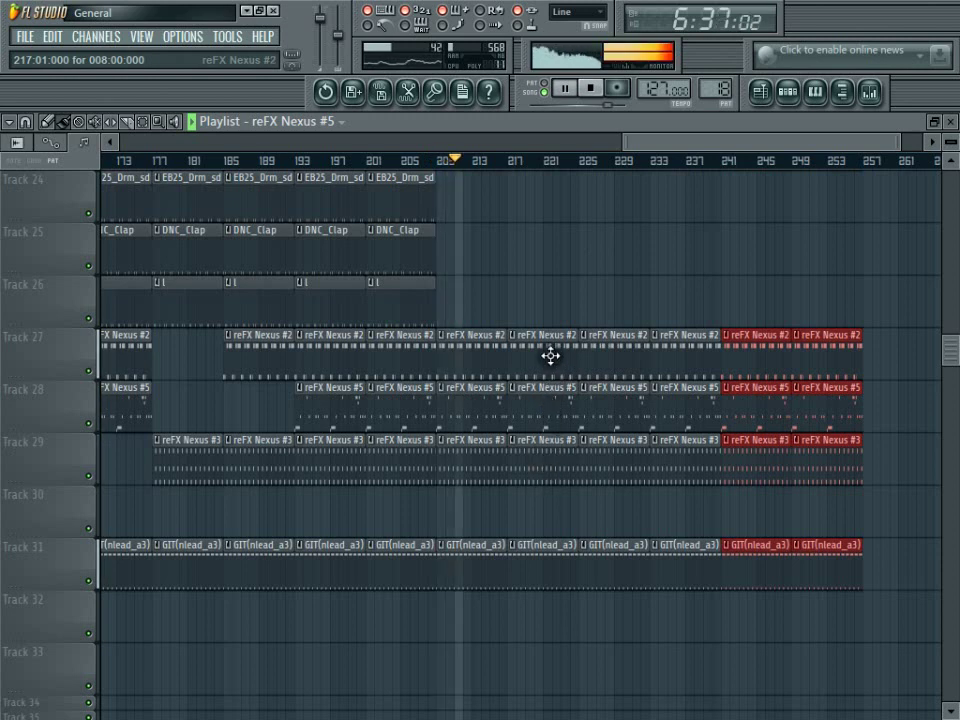
{"action": "right_click", "coordinate": [543, 565]}
{"action": "right_click", "coordinate": [700, 565]}
{"action": "right_click", "coordinate": [840, 565]}
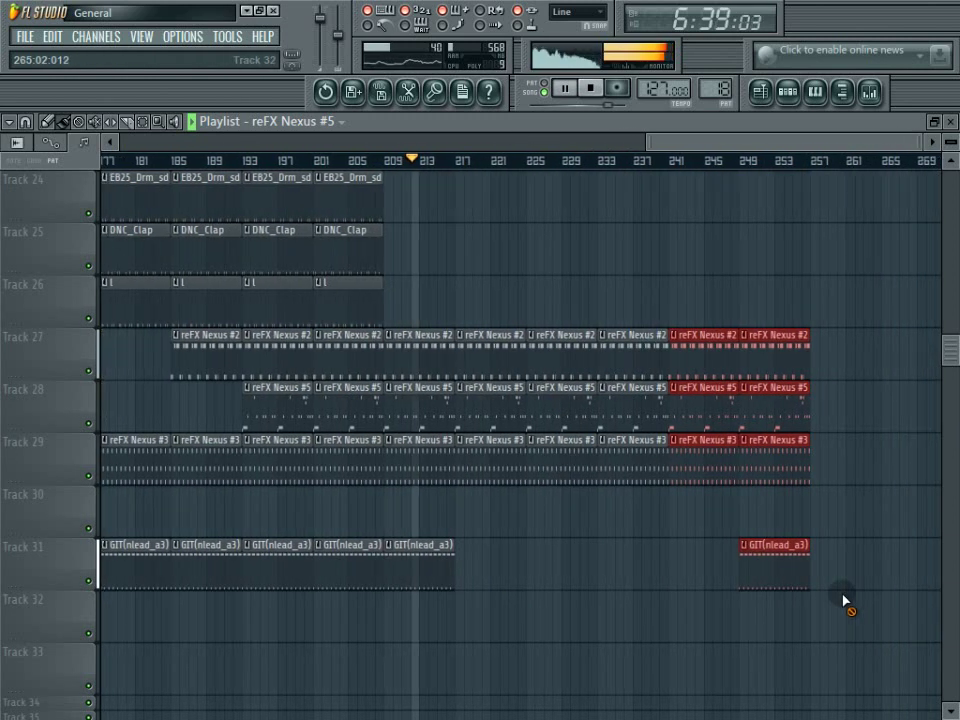
{"action": "right_click", "coordinate": [775, 565]}
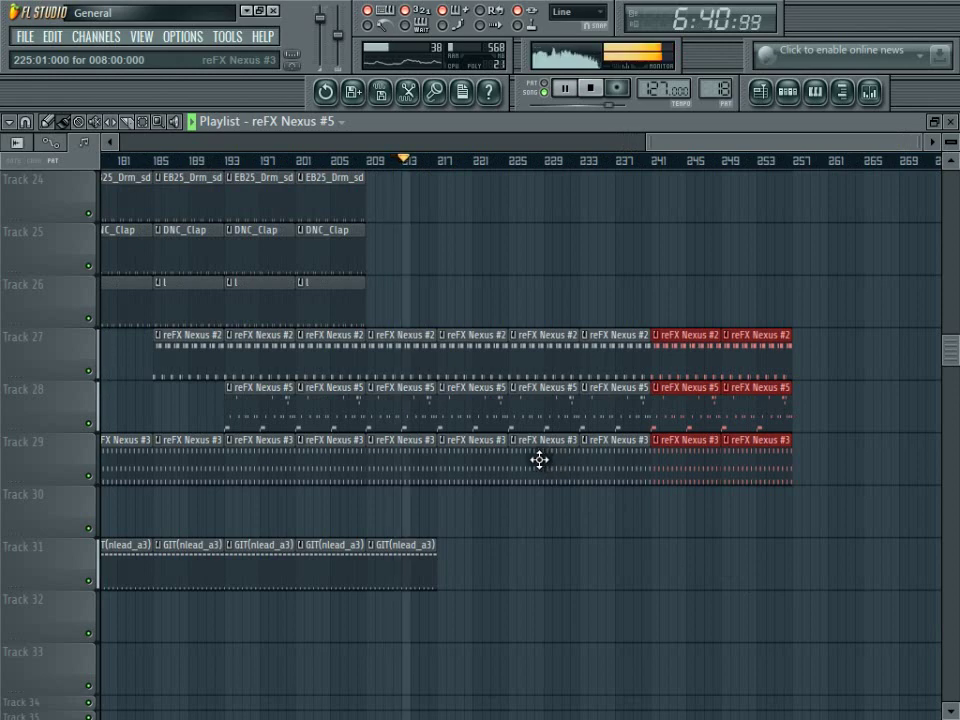
Delete the Detuned saw 2 clips on Track 22 and the GIT EQ Triangle_2 clips on Track 23 from bar 225 onward
{"action": "scroll", "coordinate": [545, 457], "scroll_direction": "up", "scroll_amount": 5}
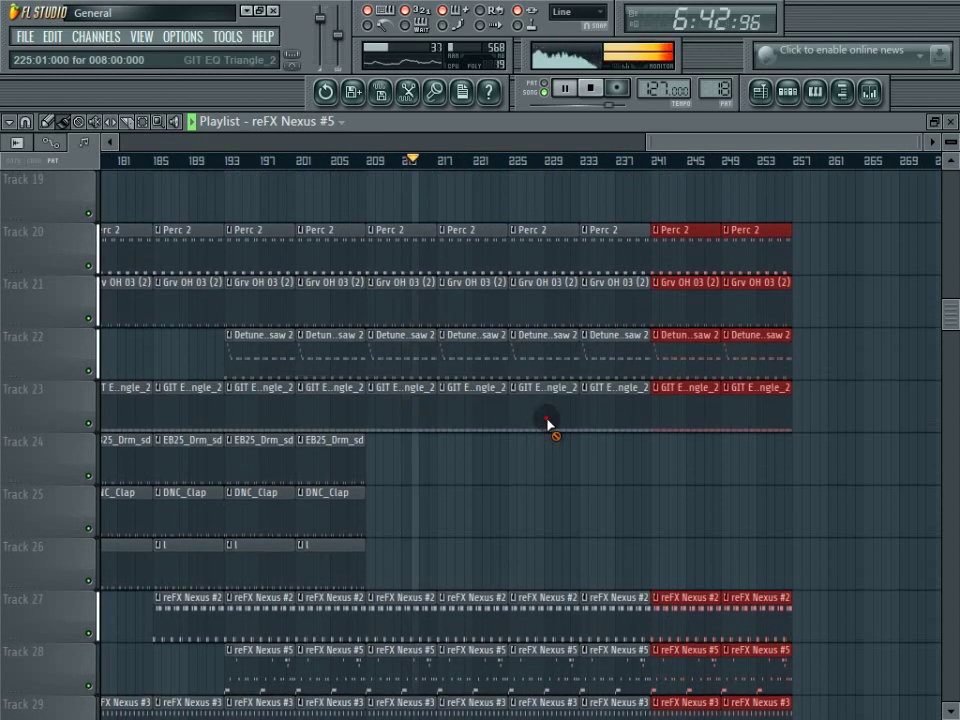
{"action": "right_click", "coordinate": [604, 369]}
{"action": "right_click", "coordinate": [660, 403]}
{"action": "right_click", "coordinate": [633, 399]}
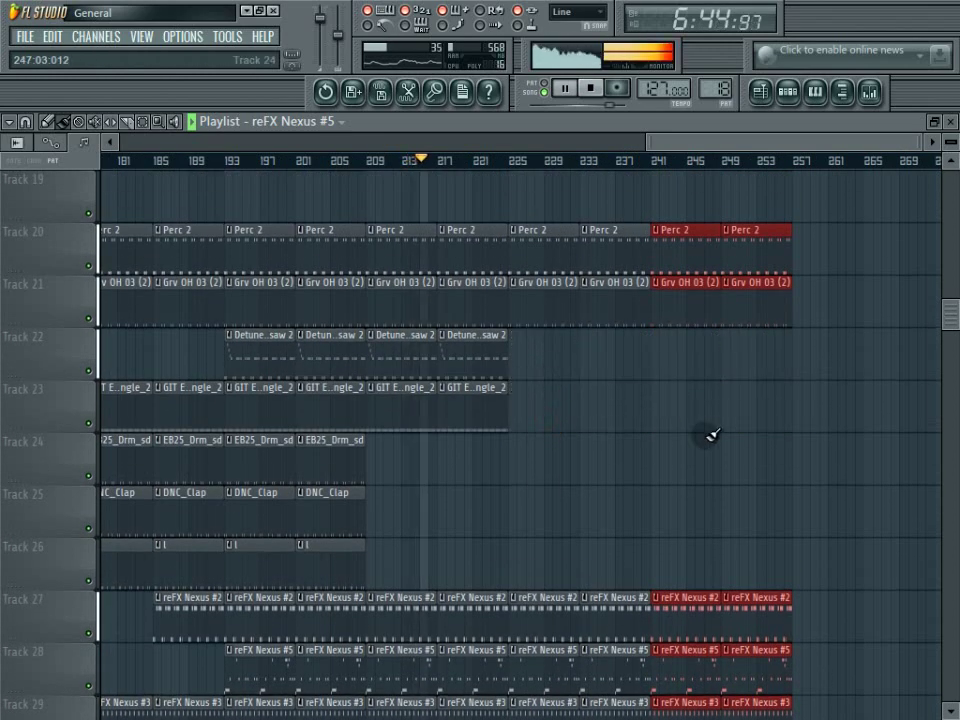
Delete the Perc 2 clips on Track 20 and the Grv OH 03 (2) clips on Track 21 from bar 233 onward
{"action": "right_click", "coordinate": [615, 300]}
{"action": "right_click", "coordinate": [615, 250]}
{"action": "right_click", "coordinate": [690, 250]}
{"action": "right_click", "coordinate": [757, 250]}
{"action": "right_click", "coordinate": [757, 300]}
{"action": "right_click", "coordinate": [700, 305]}
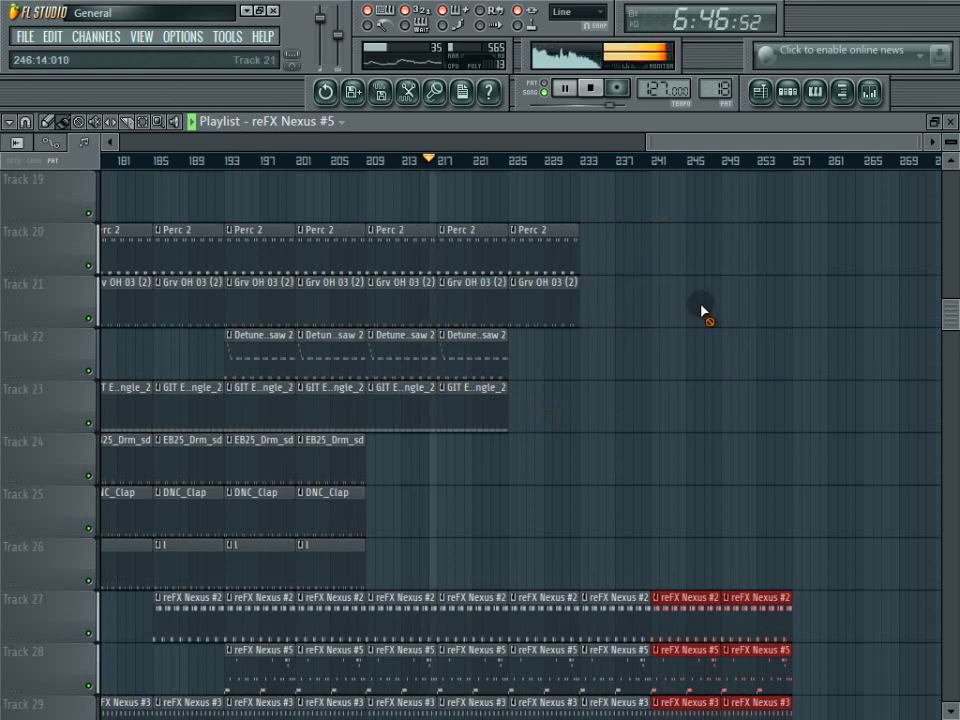
Paint Perc 2 pattern clips back onto Track 20 from bar 233 to bar 257
{"action": "left_click", "coordinate": [536, 253]}
{"action": "mouse_move", "coordinate": [600, 245]}
{"action": "left_mouse_down"}
{"action": "mouse_move", "coordinate": [696, 253]}
{"action": "mouse_move", "coordinate": [808, 307]}
{"action": "left_mouse_up"}
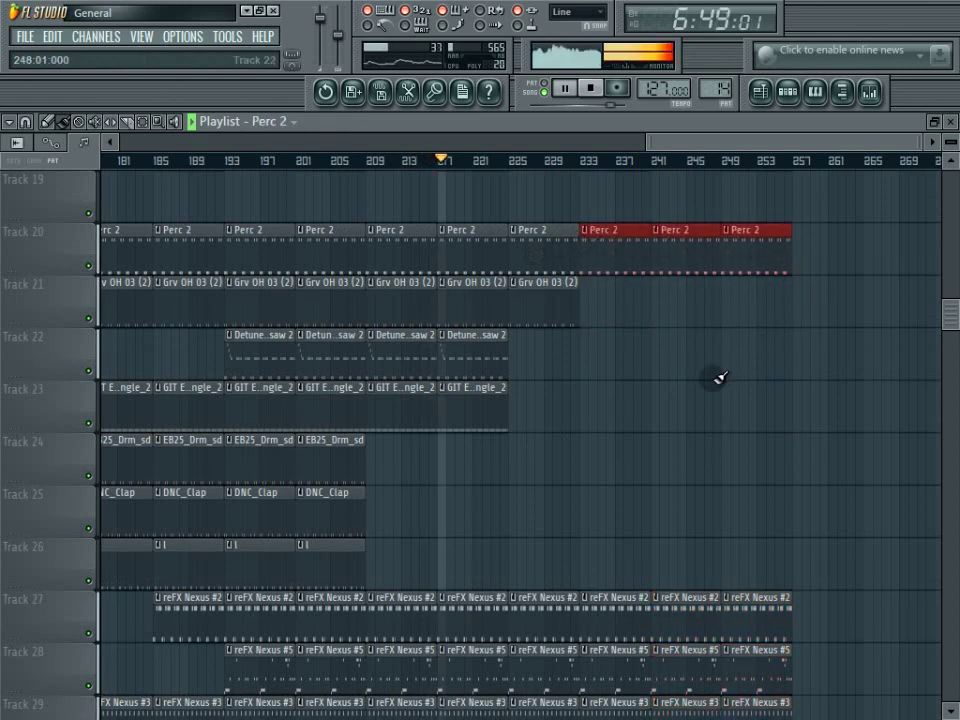
{"action": "scroll", "coordinate": [718, 377], "scroll_direction": "down", "scroll_amount": 4}
Delete the clips at bars 241 and 249 on Track 15, Track 16 and Track 17
{"action": "scroll", "coordinate": [694, 369], "scroll_direction": "up", "scroll_amount": 9}
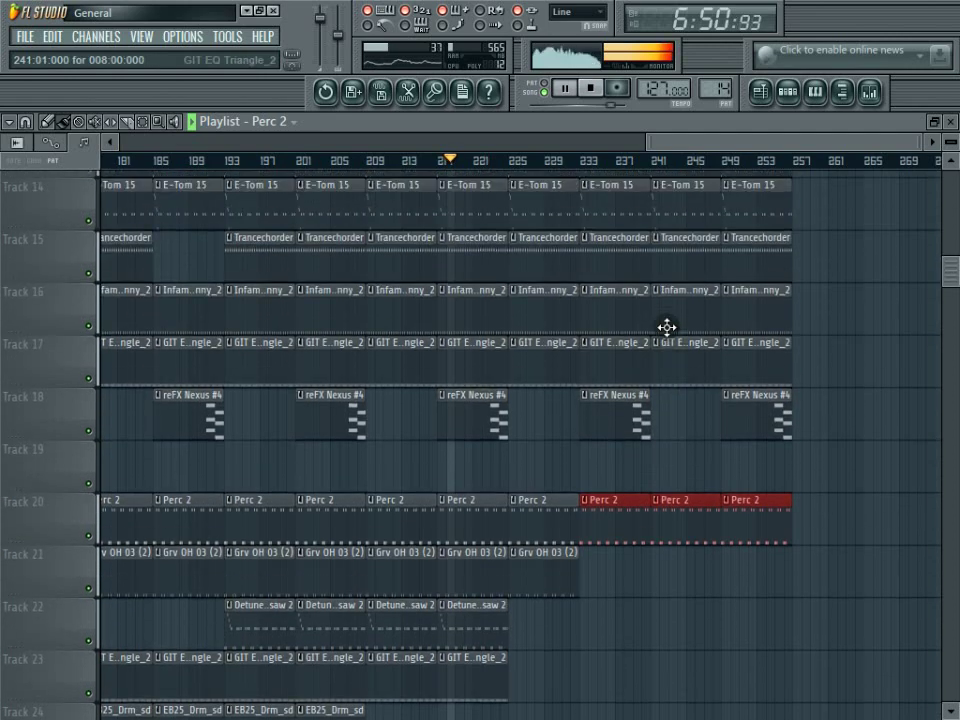
{"action": "scroll", "coordinate": [666, 327], "scroll_direction": "up", "scroll_amount": 2}
{"action": "right_click", "coordinate": [675, 394]}
{"action": "right_click", "coordinate": [757, 394]}
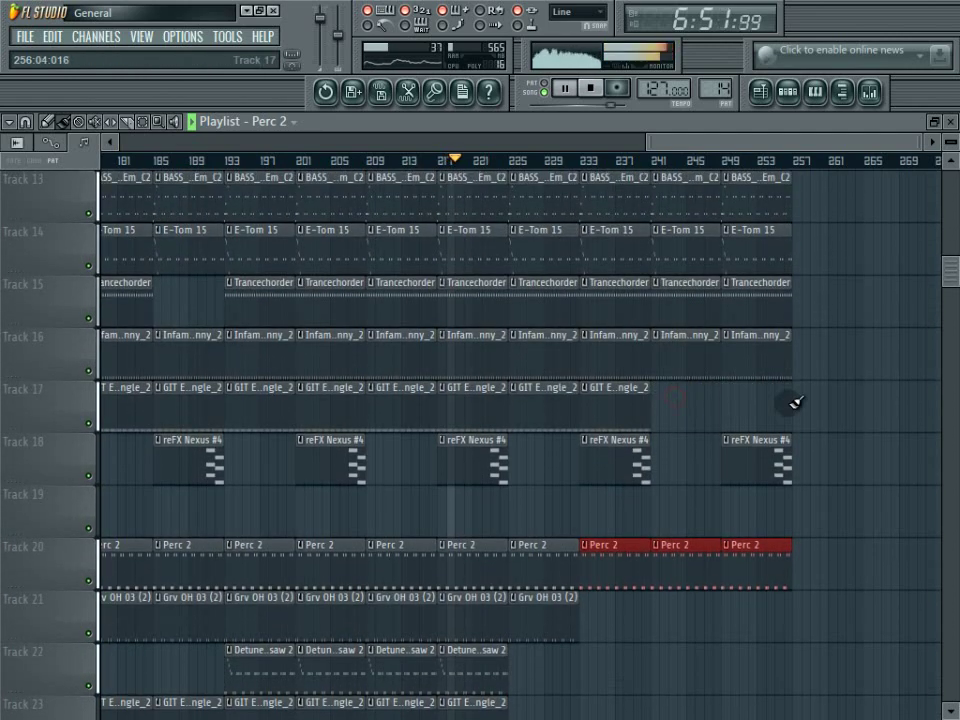
{"action": "right_click", "coordinate": [731, 348]}
{"action": "right_click", "coordinate": [748, 313]}
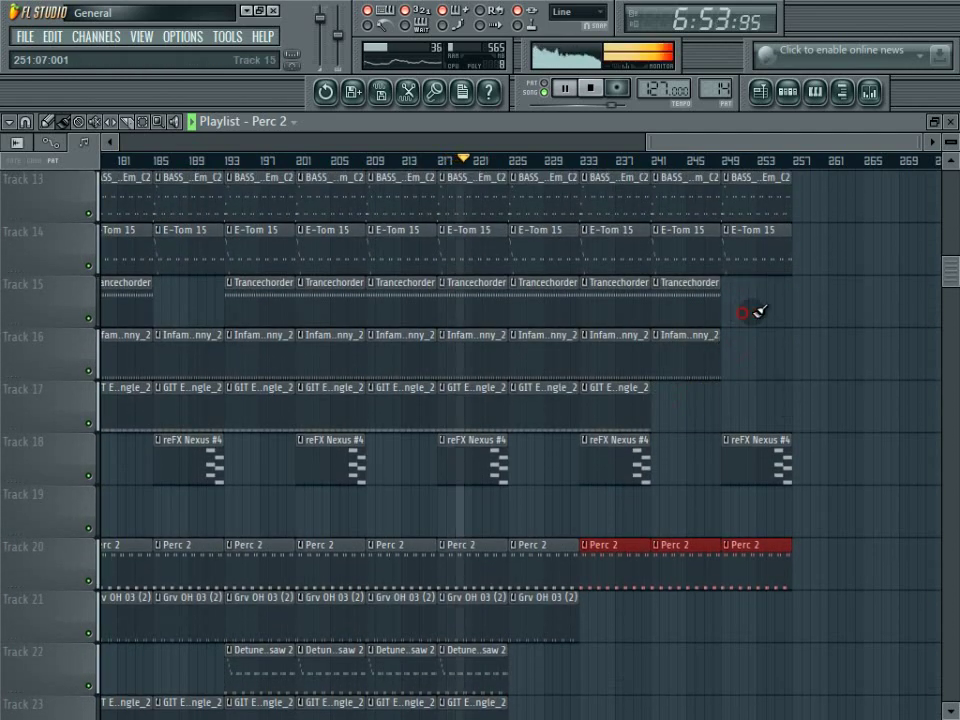
{"action": "right_click", "coordinate": [698, 308]}
{"action": "right_click", "coordinate": [696, 343]}
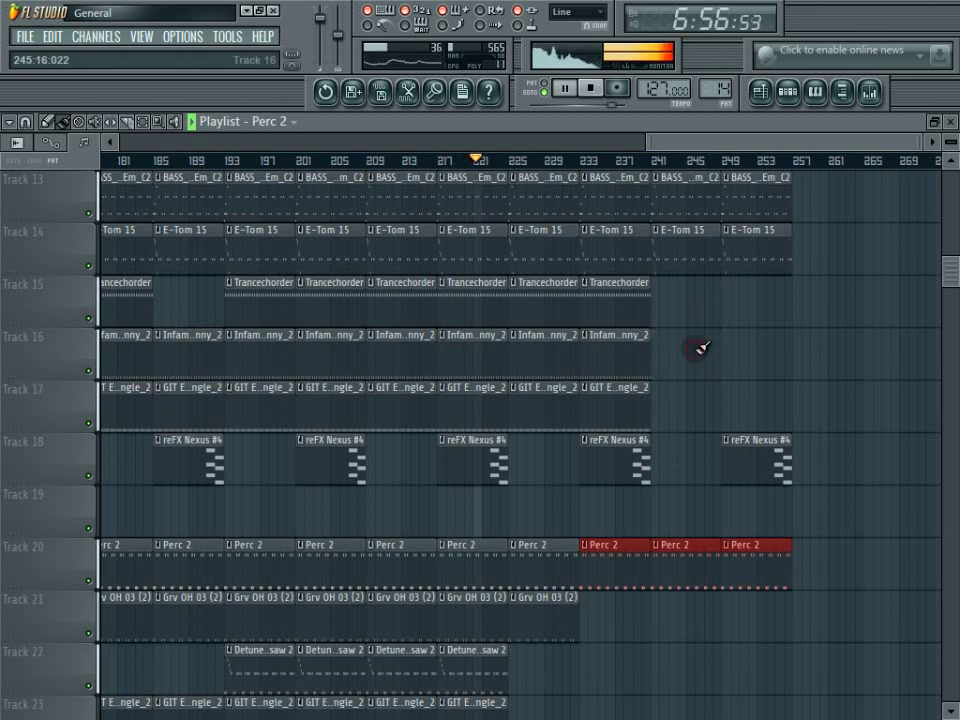
Paint the Infamous-Boiz (Lasso)_Woza_La Skinny_2 pattern back onto Track 16 at bars 241 and 249
{"action": "left_click", "coordinate": [641, 360]}
{"action": "left_click", "coordinate": [660, 358]}
{"action": "left_click", "coordinate": [767, 358]}
Delete the E-Tom 15 clips on Track 14 and the BASS_EfEm_C2 clips on Track 13 at bars 241 and 249
{"action": "scroll", "coordinate": [778, 330], "scroll_direction": "up", "scroll_amount": 2}
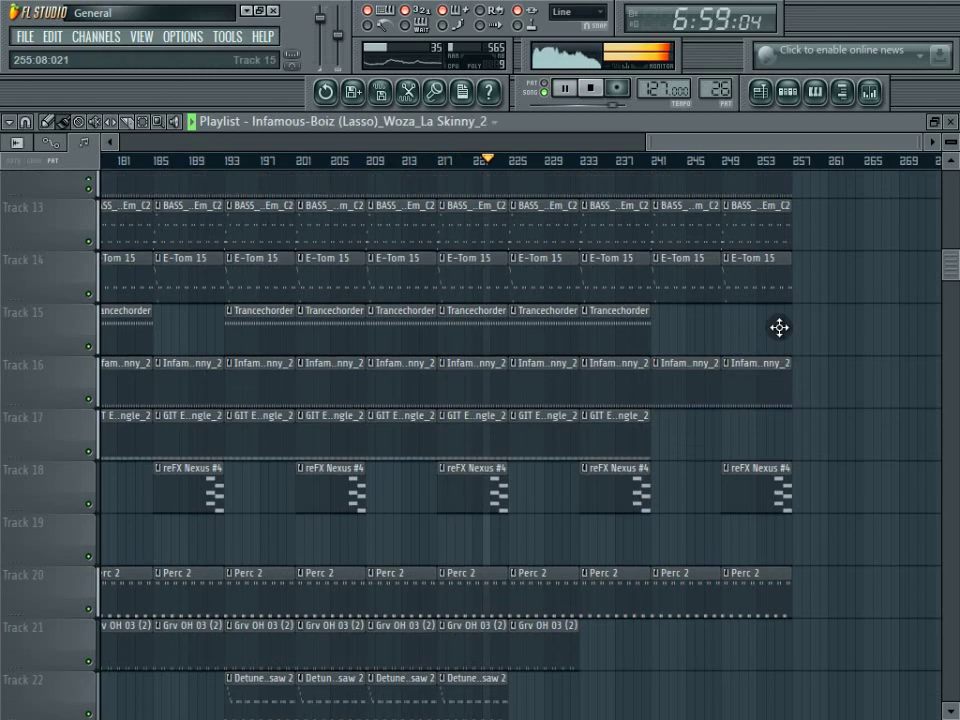
{"action": "right_click", "coordinate": [771, 366]}
{"action": "right_click", "coordinate": [700, 364]}
{"action": "scroll", "coordinate": [766, 355], "scroll_direction": "up", "scroll_amount": 4}
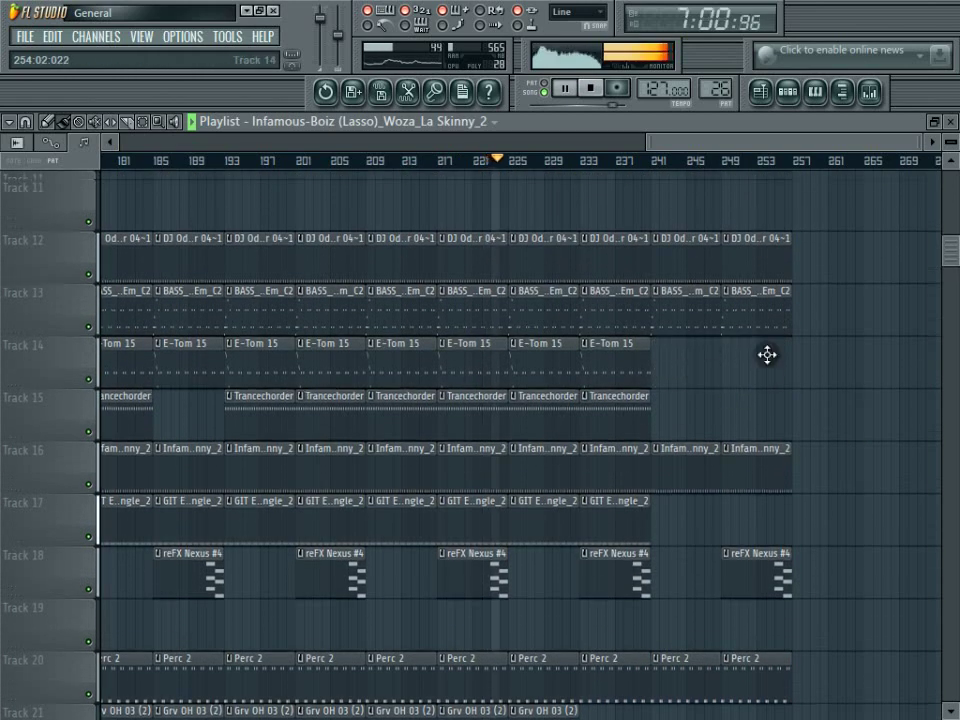
{"action": "right_click", "coordinate": [752, 535]}
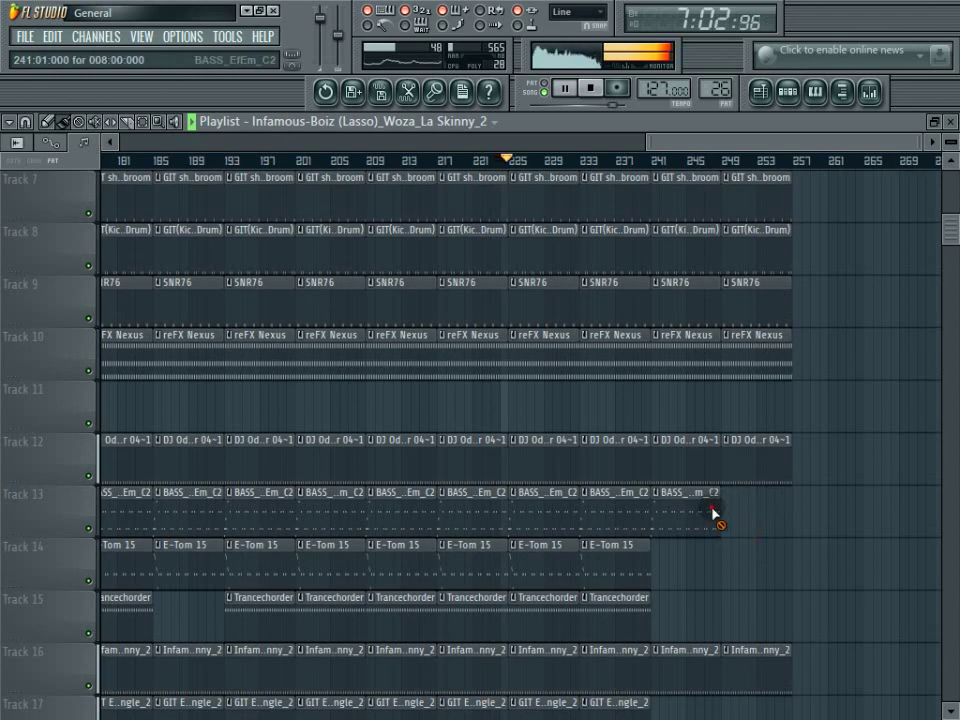
{"action": "right_click", "coordinate": [708, 506]}
Delete the clips at bars 241 and 249 on Track 12, Track 9 and Track 8
{"action": "scroll", "coordinate": [851, 395], "scroll_direction": "down", "scroll_amount": 4}
{"action": "scroll", "coordinate": [851, 395], "scroll_direction": "up", "scroll_amount": 4}
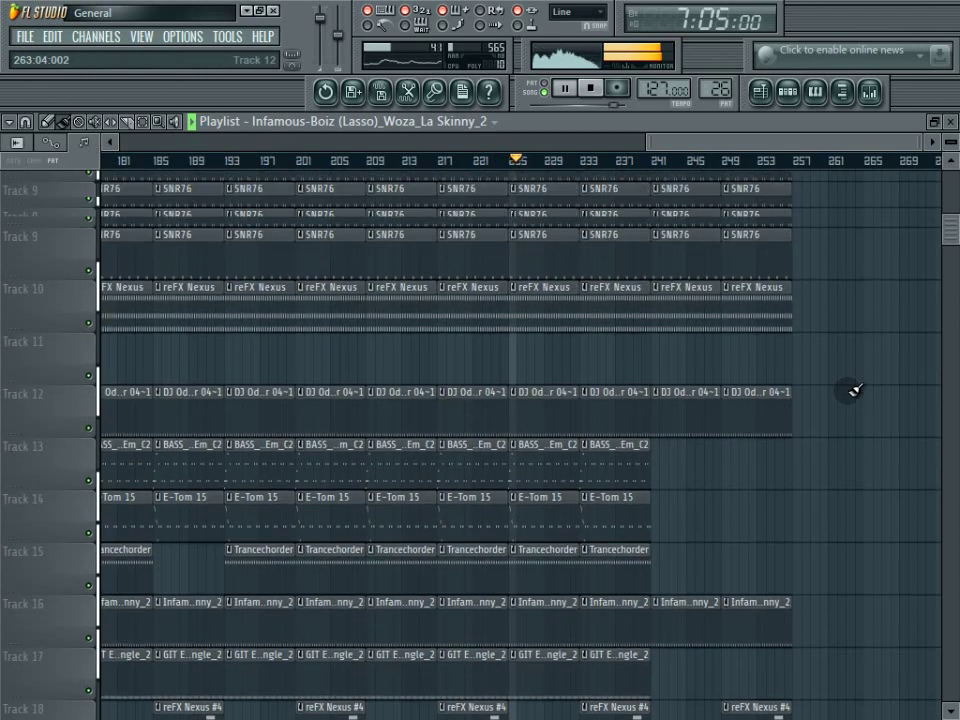
{"action": "scroll", "coordinate": [797, 392], "scroll_direction": "up", "scroll_amount": 3}
{"action": "right_click", "coordinate": [746, 467]}
{"action": "right_click", "coordinate": [700, 462]}
{"action": "right_click", "coordinate": [769, 409]}
{"action": "right_click", "coordinate": [701, 401]}
{"action": "scroll", "coordinate": [866, 384], "scroll_direction": "up", "scroll_amount": 3}
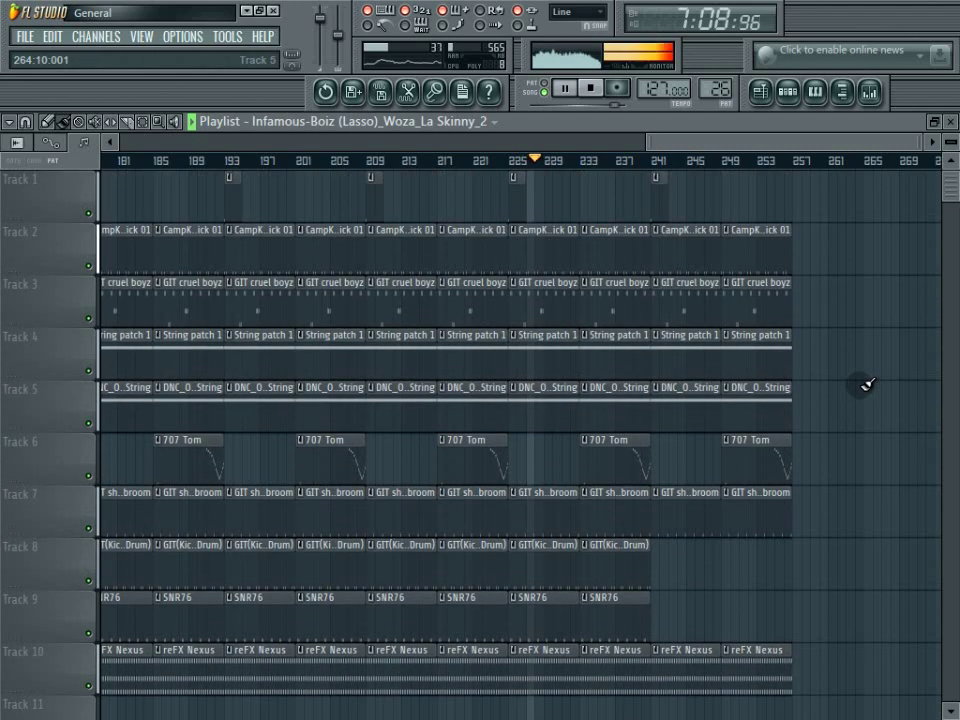
Place DNC_Clap pattern clips on Track 25 at bars 241 and 249
{"action": "scroll", "coordinate": [866, 384], "scroll_direction": "down", "scroll_amount": 13}
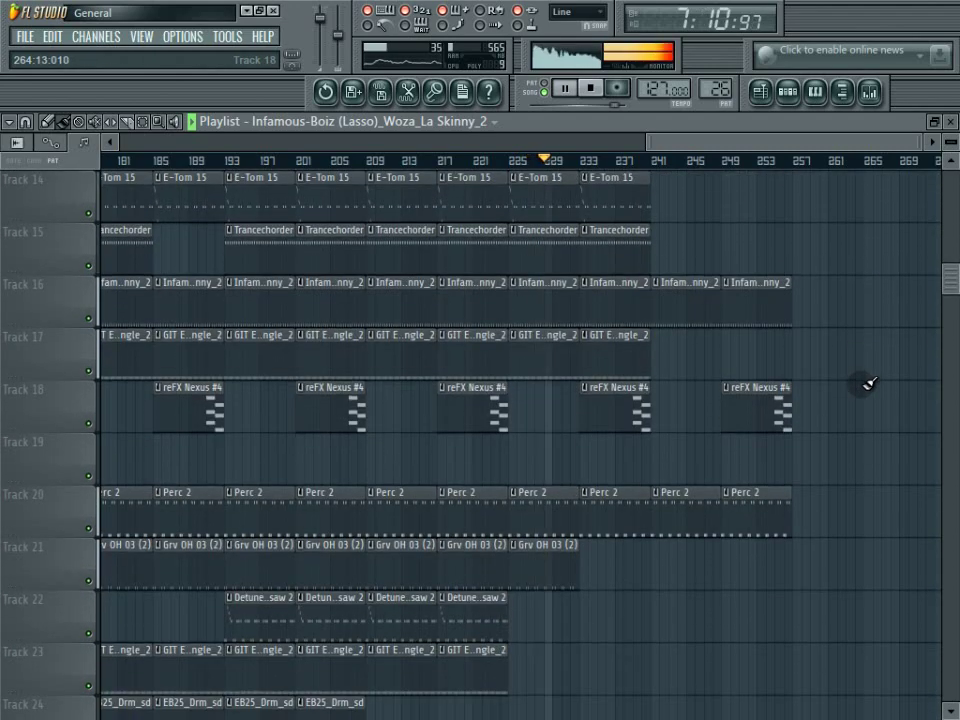
{"action": "scroll", "coordinate": [866, 384], "scroll_direction": "down", "scroll_amount": 5}
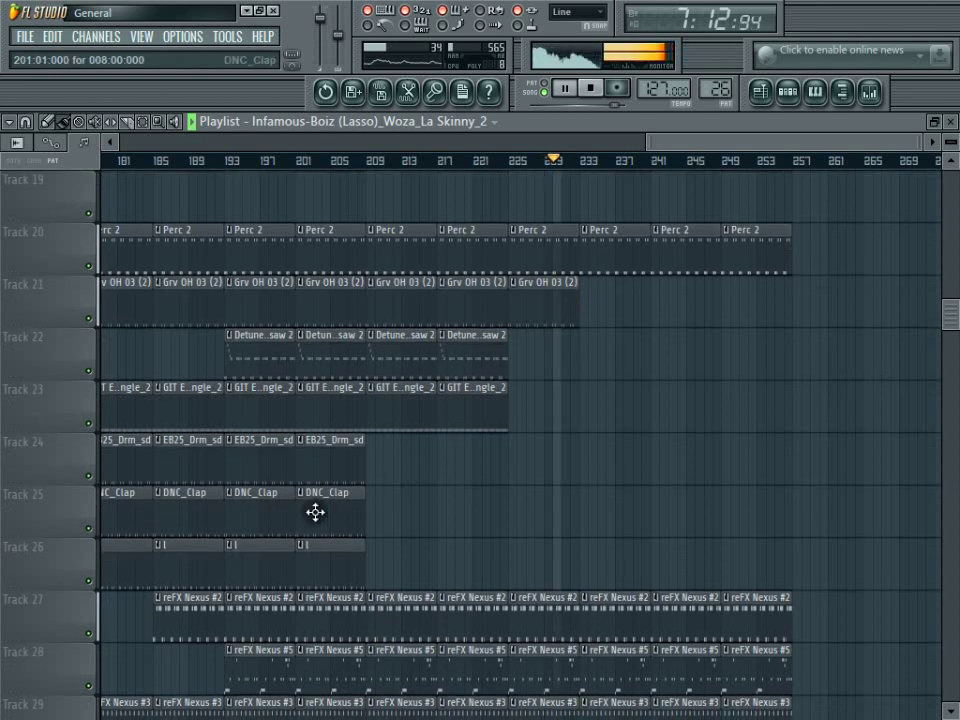
{"action": "left_click", "coordinate": [315, 510]}
{"action": "left_click", "coordinate": [660, 507]}
{"action": "left_click", "coordinate": [761, 506]}
Delete Track 28's reFX Nexus #5 clips at bars 241 and 249, and the bar 249 clips on Track 27 and Track 29
{"action": "scroll", "coordinate": [886, 481], "scroll_direction": "down", "scroll_amount": 4}
{"action": "right_click", "coordinate": [690, 466]}
{"action": "right_click", "coordinate": [760, 463]}
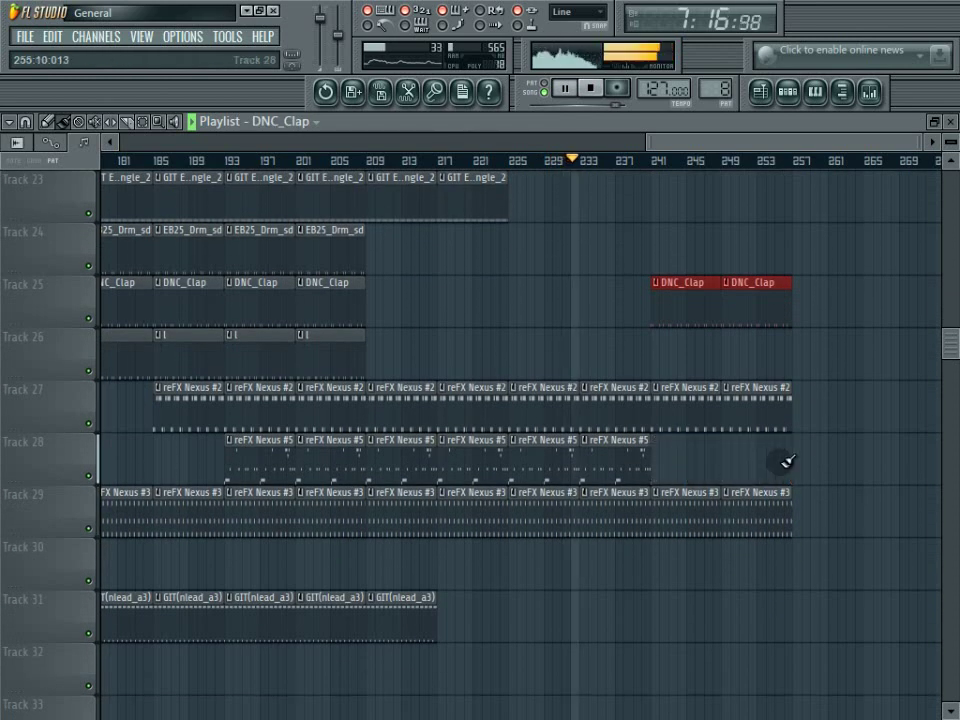
{"action": "right_click", "coordinate": [755, 409]}
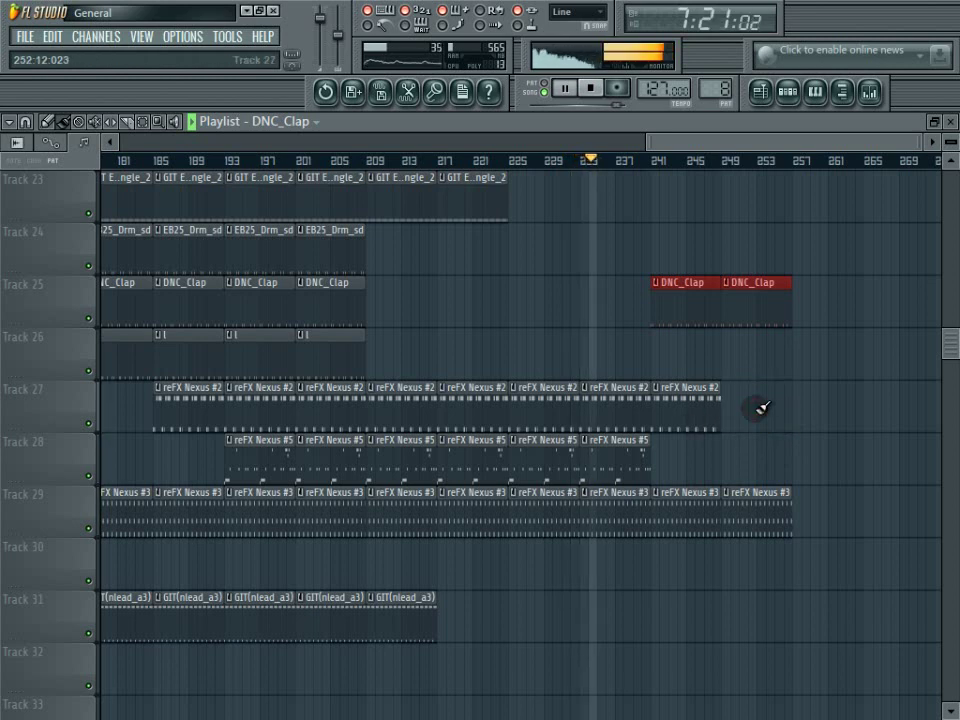
{"action": "right_click", "coordinate": [772, 530]}
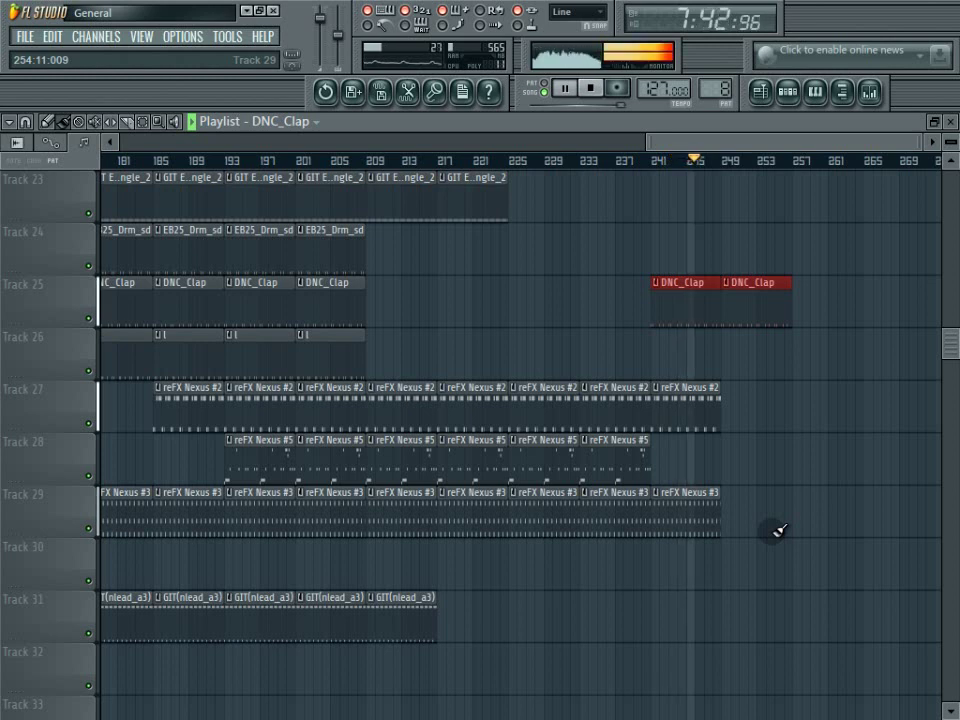
Place an FX Spin Down pattern clip on Track 1 at bar 257
{"action": "scroll", "coordinate": [790, 531], "scroll_direction": "up", "scroll_amount": 7}
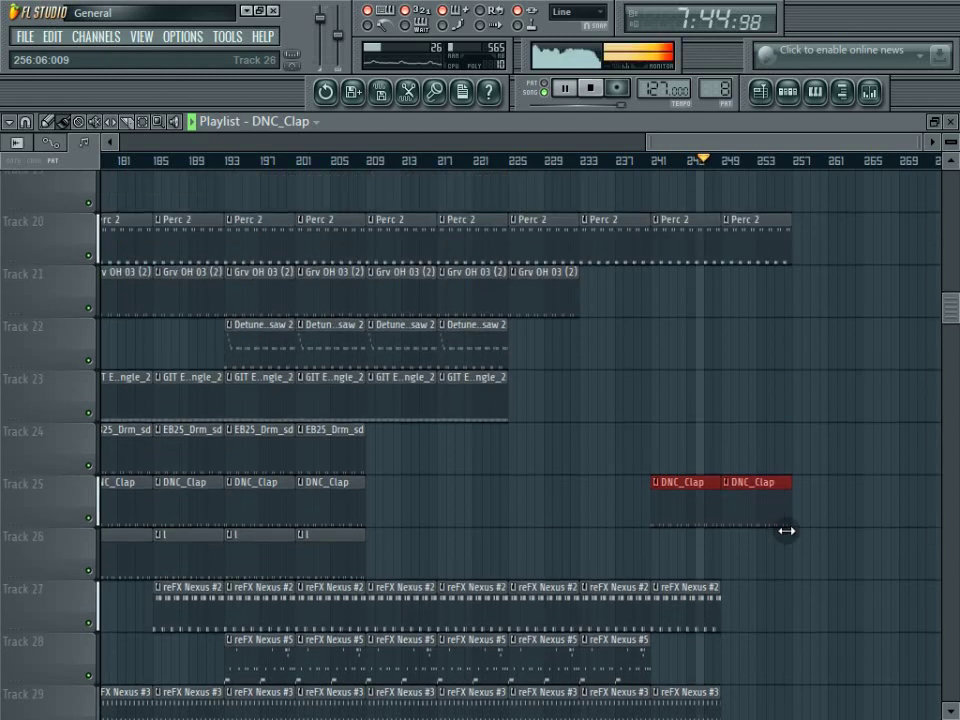
{"action": "scroll", "coordinate": [862, 413], "scroll_direction": "down", "scroll_amount": 5}
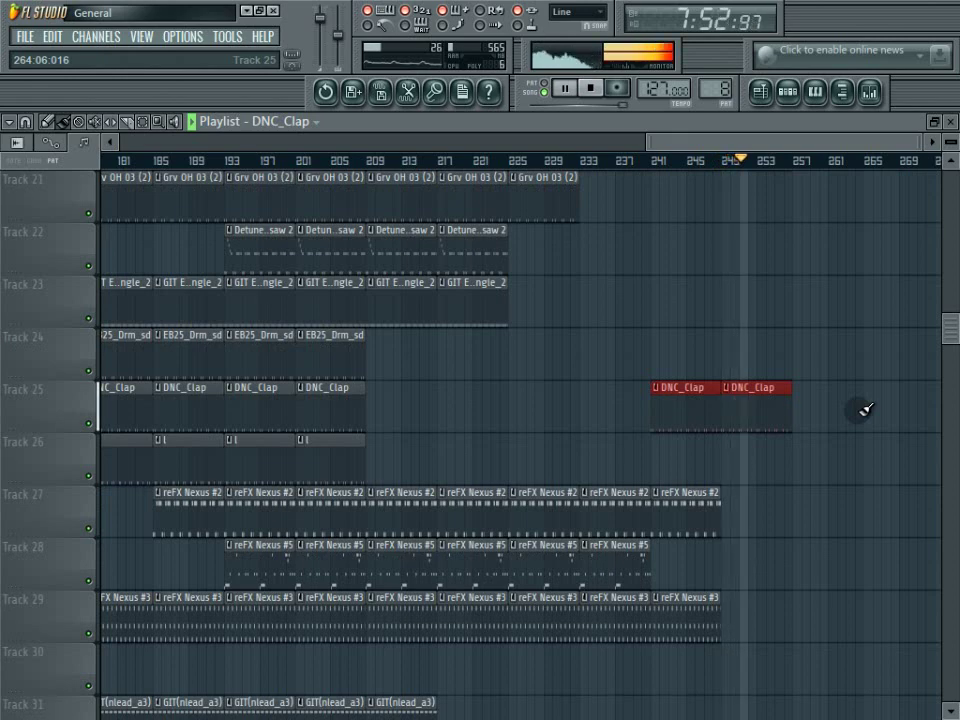
{"action": "scroll", "coordinate": [862, 409], "scroll_direction": "up", "scroll_amount": 10}
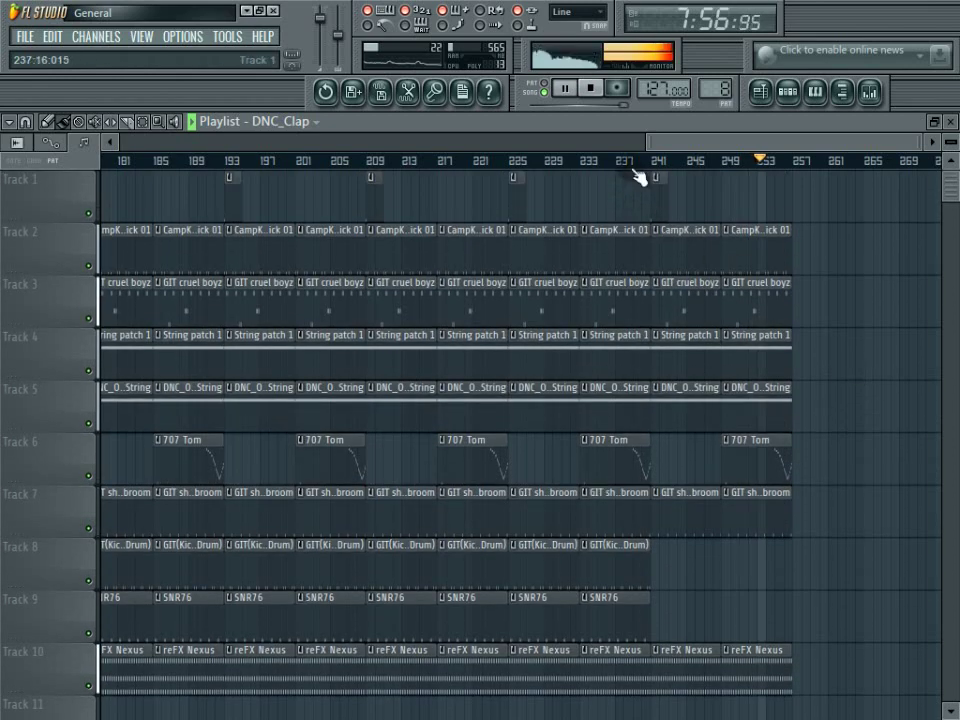
{"action": "left_click", "coordinate": [654, 195]}
{"action": "left_click", "coordinate": [795, 200]}
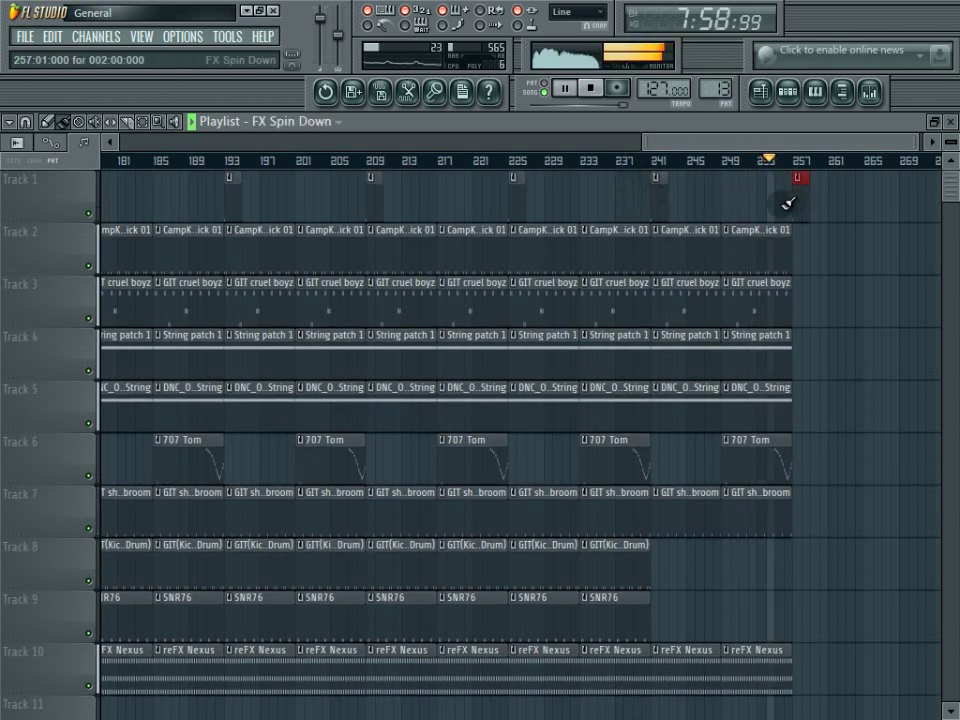
{"action": "scroll", "coordinate": [734, 484], "scroll_direction": "down", "scroll_amount": 2}
{"action": "scroll", "coordinate": [734, 484], "scroll_direction": "down", "scroll_amount": 8}
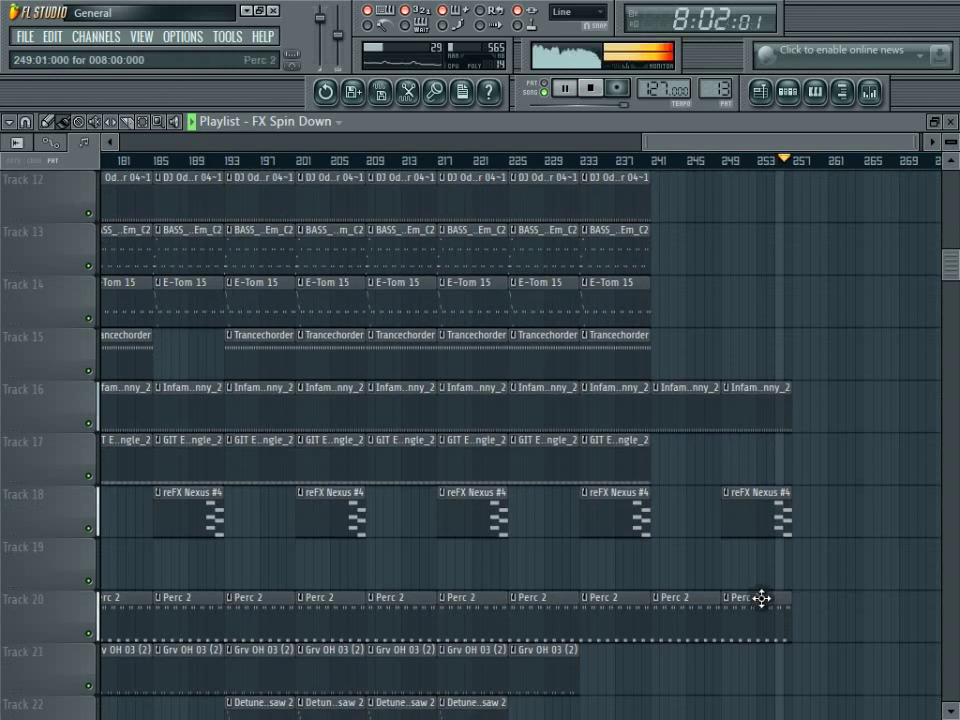
Place a Perc 2 pattern clip on Track 20 at bar 257, and pick the reFX Nexus pattern from Track 10
{"action": "left_click", "coordinate": [762, 598]}
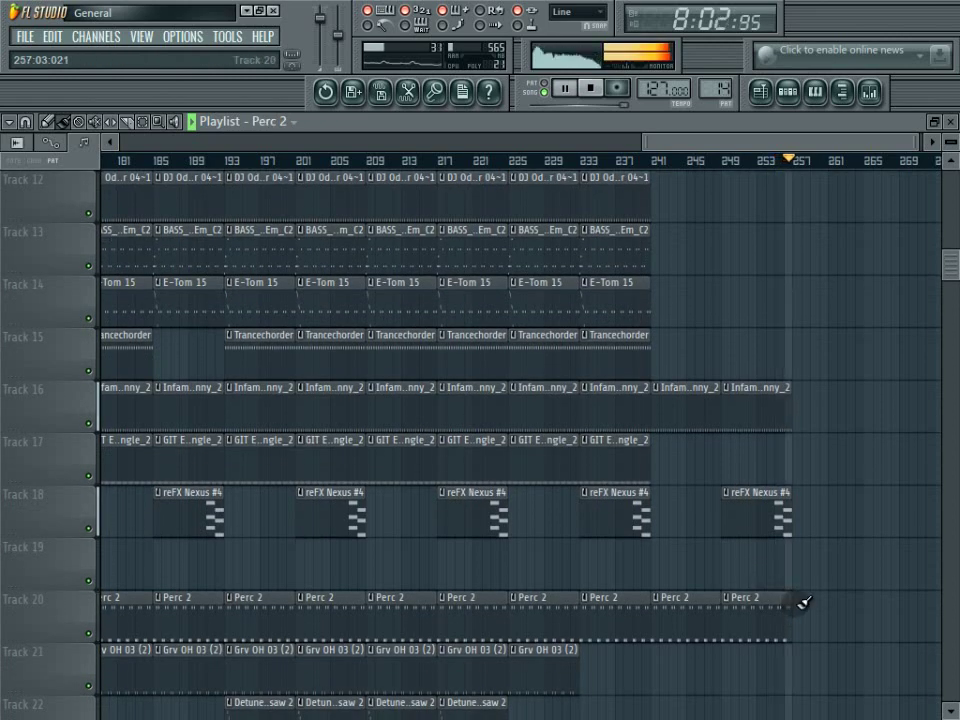
{"action": "left_click", "coordinate": [799, 602]}
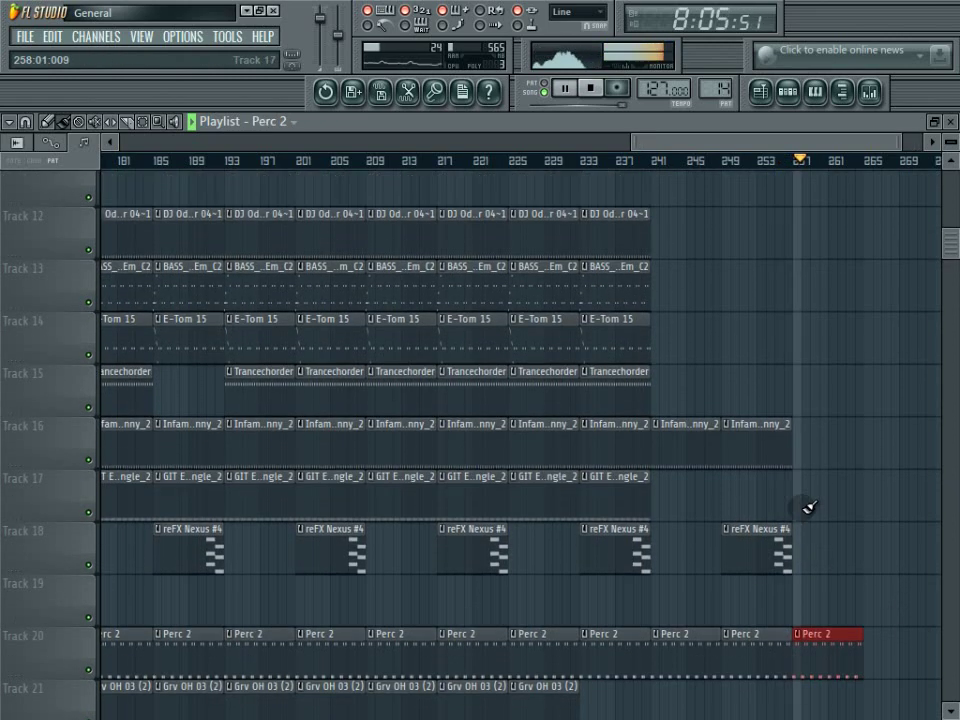
{"action": "scroll", "coordinate": [807, 506], "scroll_direction": "up", "scroll_amount": 5}
{"action": "left_click", "coordinate": [785, 366]}
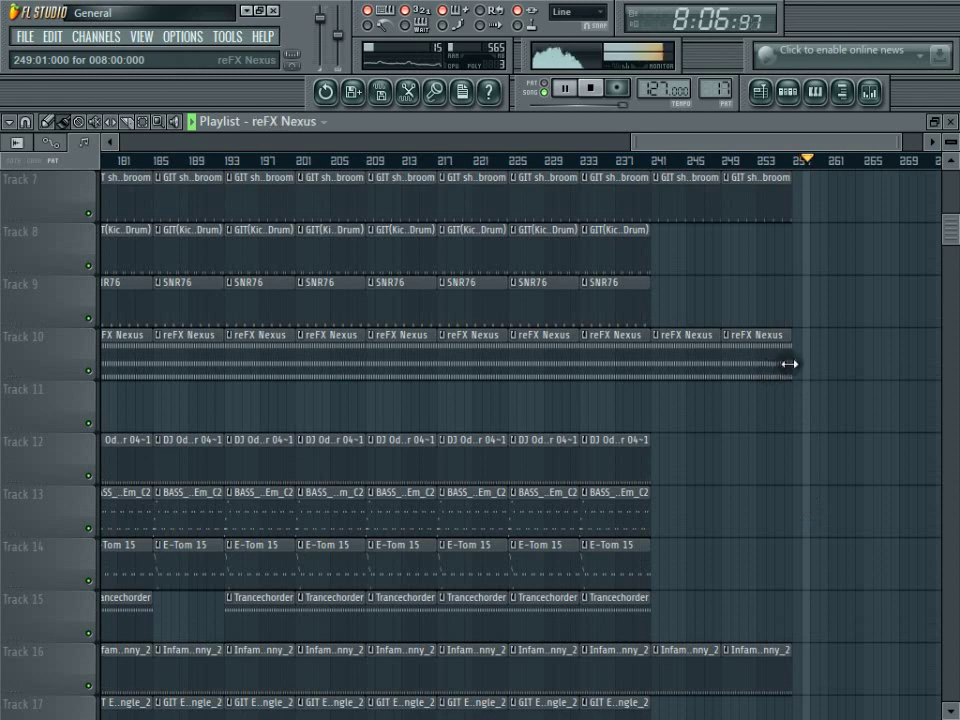
{"action": "scroll", "coordinate": [783, 357], "scroll_direction": "up", "scroll_amount": 6}
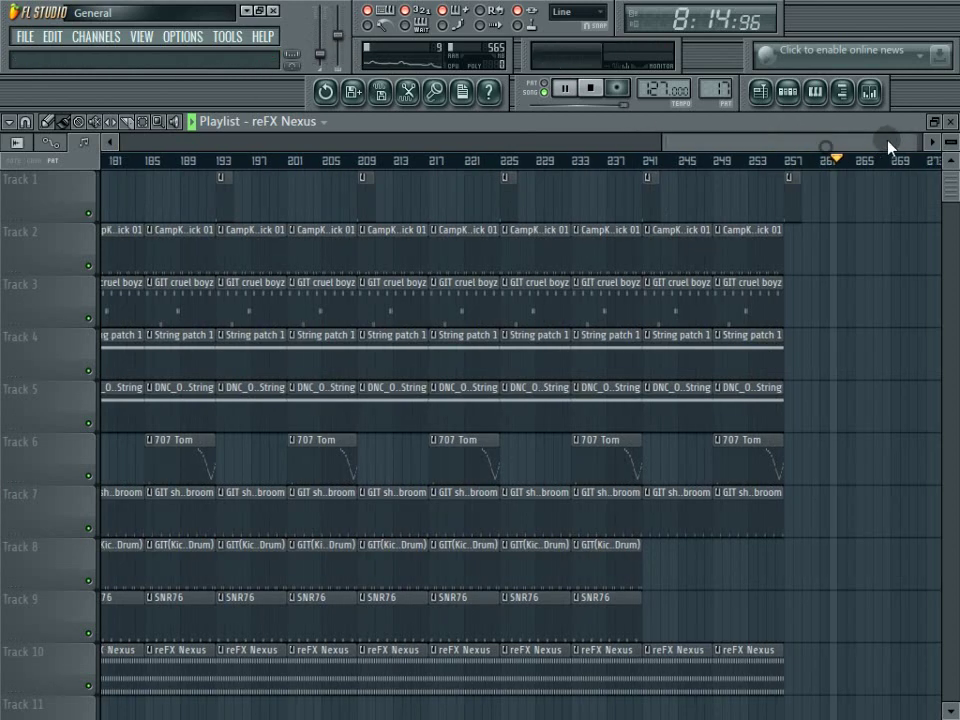
Restart the song with the channel rack open and review the patterns from CampKid Kick 01 to GIT(Kick Drum)
{"action": "left_click", "coordinate": [815, 92]}
{"action": "scroll", "coordinate": [724, 336], "scroll_direction": "up", "scroll_amount": 5}
{"action": "left_click", "coordinate": [410, 124]}
{"action": "left_click", "coordinate": [400, 136]}
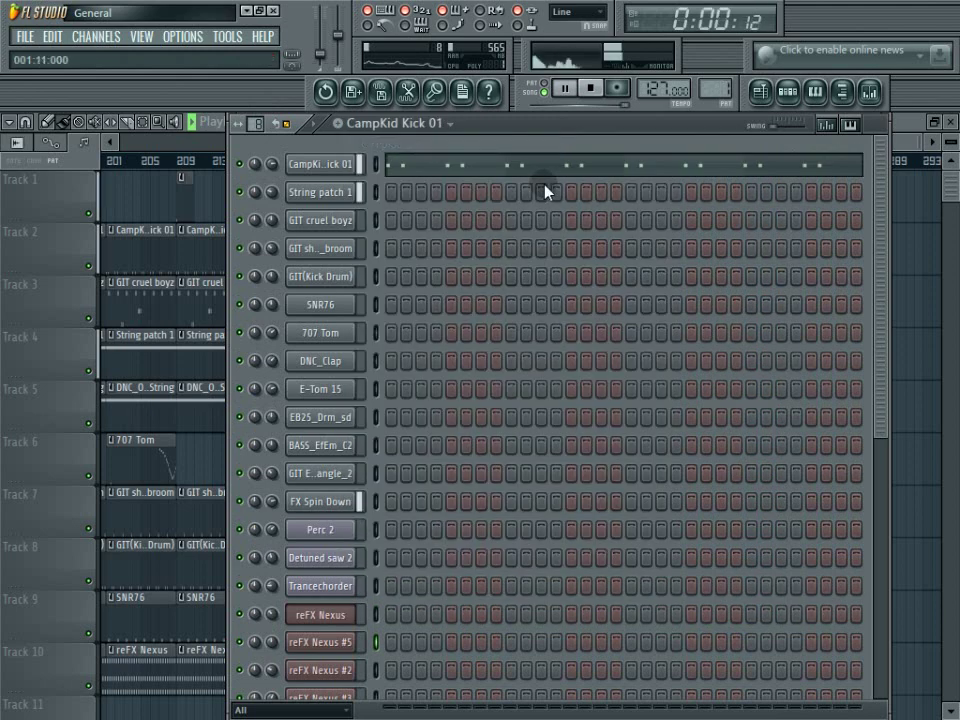
{"action": "key", "text": "Down"}
{"action": "key", "text": "Down"}
{"action": "key", "text": "Down"}
{"action": "key", "text": "Down"}
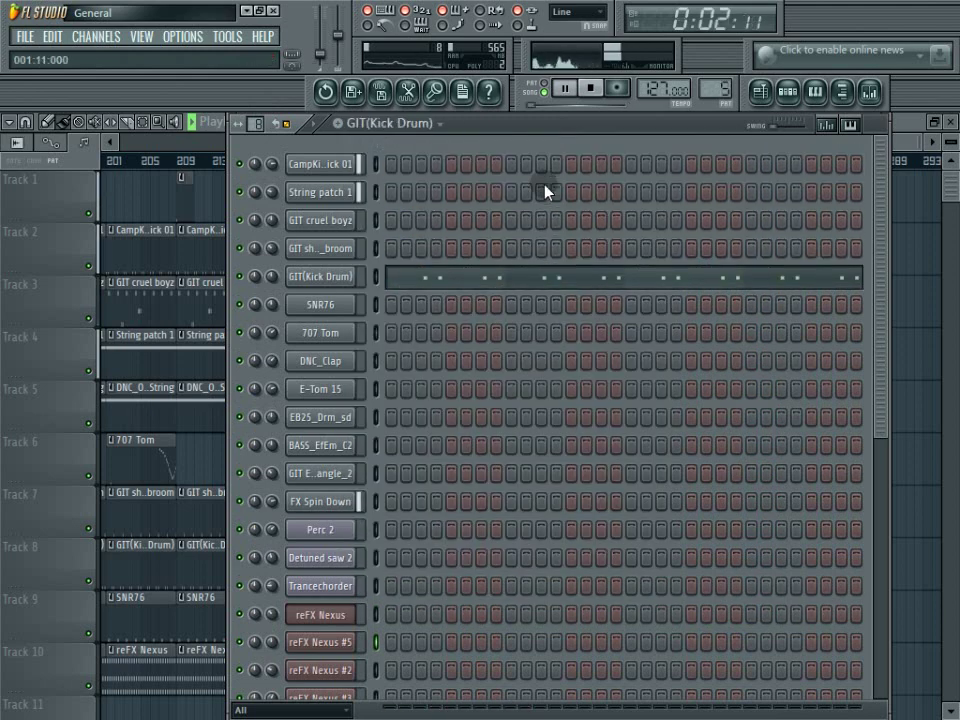
Raise the master volume and bring up the SNR76 pattern in the channel rack
{"action": "left_click_drag", "start_coordinate": [326, 81], "coordinate": [327, 65]}
{"action": "scroll", "coordinate": [326, 65], "scroll_direction": "up", "scroll_amount": 8}
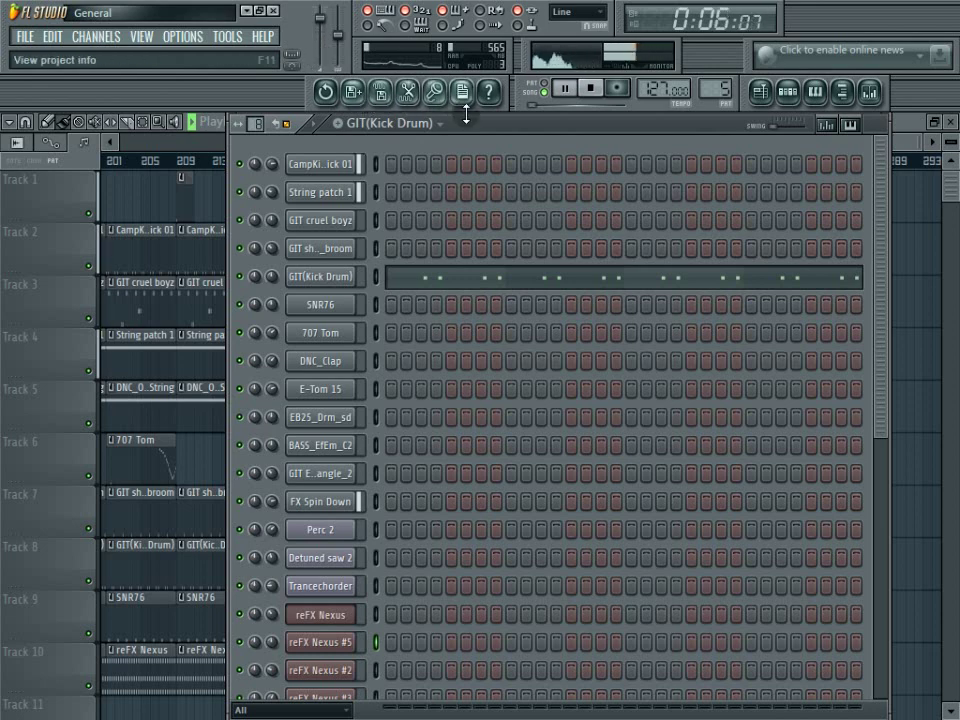
{"action": "key", "text": "Down"}
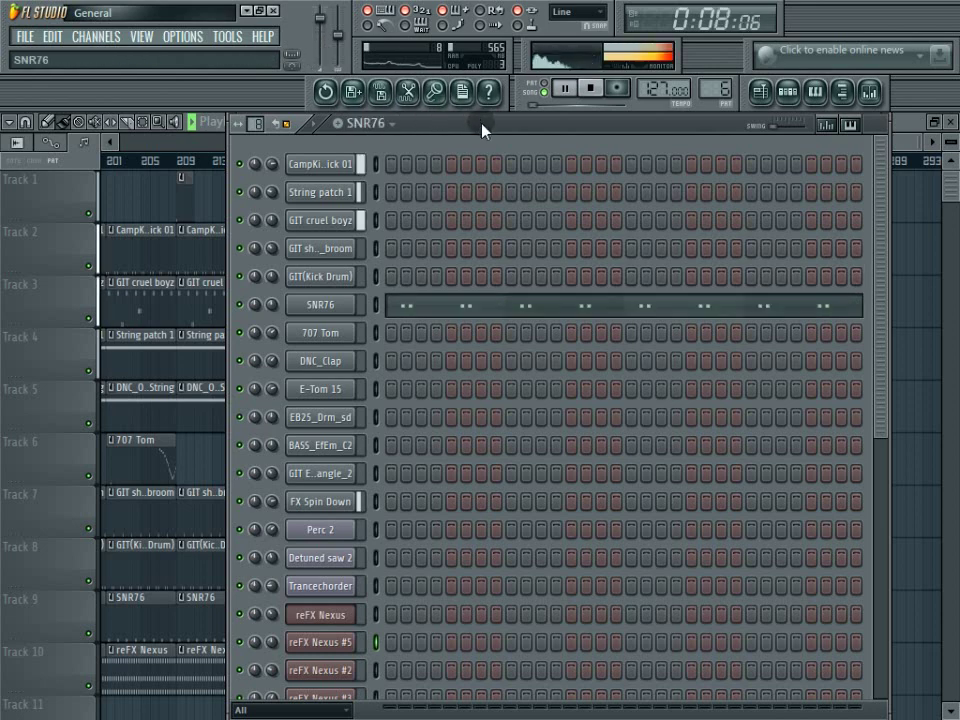
Switch playback to pattern mode and audition the drum patterns up to 707 Tom, skipping ahead to its closing notes
{"action": "left_click", "coordinate": [544, 85]}
{"action": "key", "text": "Up"}
{"action": "key", "text": "Down"}
{"action": "key", "text": "Down"}
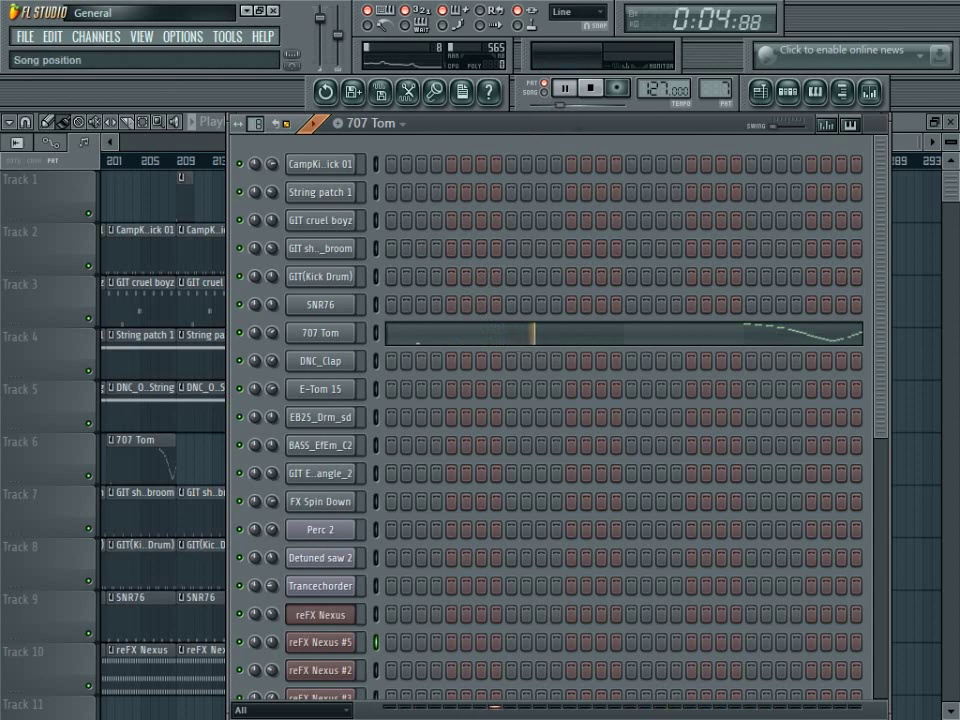
{"action": "left_click_drag", "start_coordinate": [560, 104], "coordinate": [600, 117]}
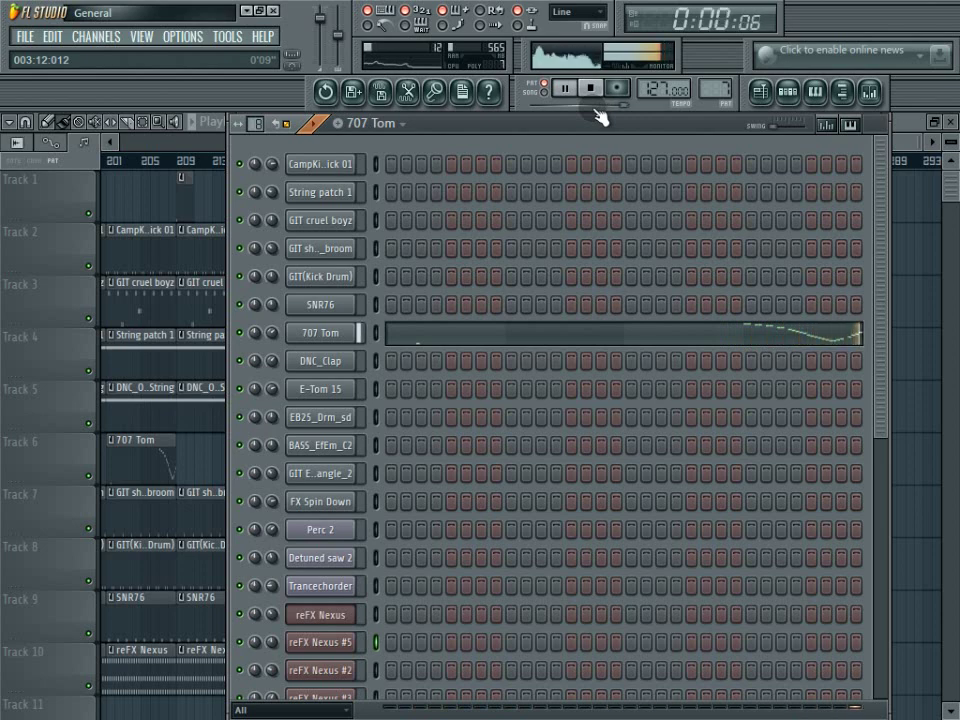
Audition the patterns DNC_Clap, E-Tom 15, EB25_Drm_sd, BASS_EfEm_C2 and GIT EQ Triangle_2 one after another
{"action": "key", "text": "KP_Add"}
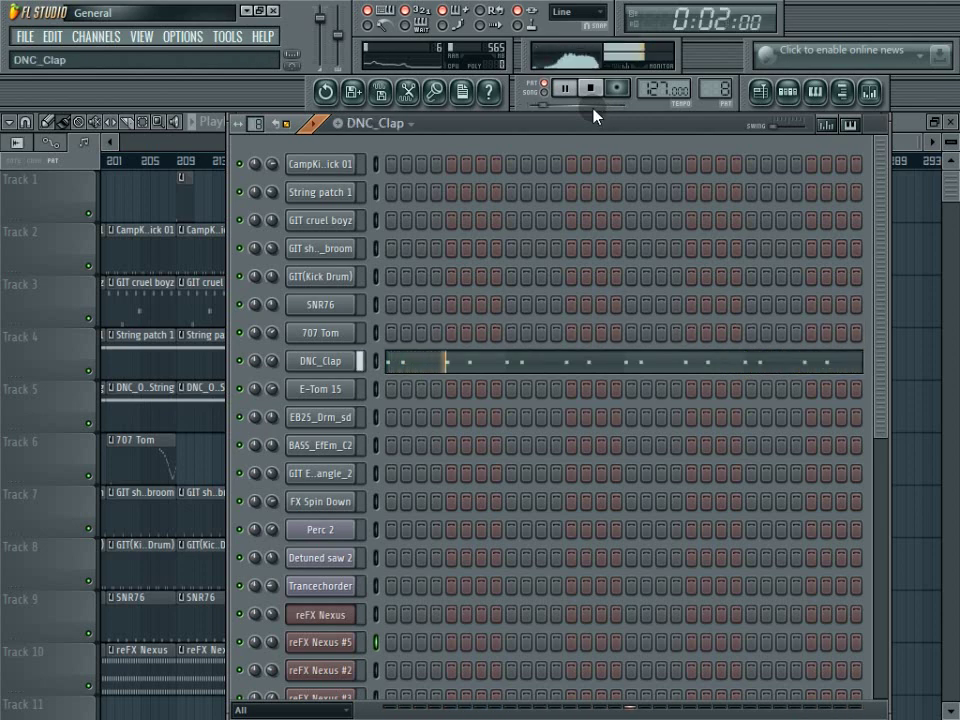
{"action": "key", "text": "KP_Add"}
{"action": "scroll", "coordinate": [588, 258], "scroll_direction": "up", "scroll_amount": 5}
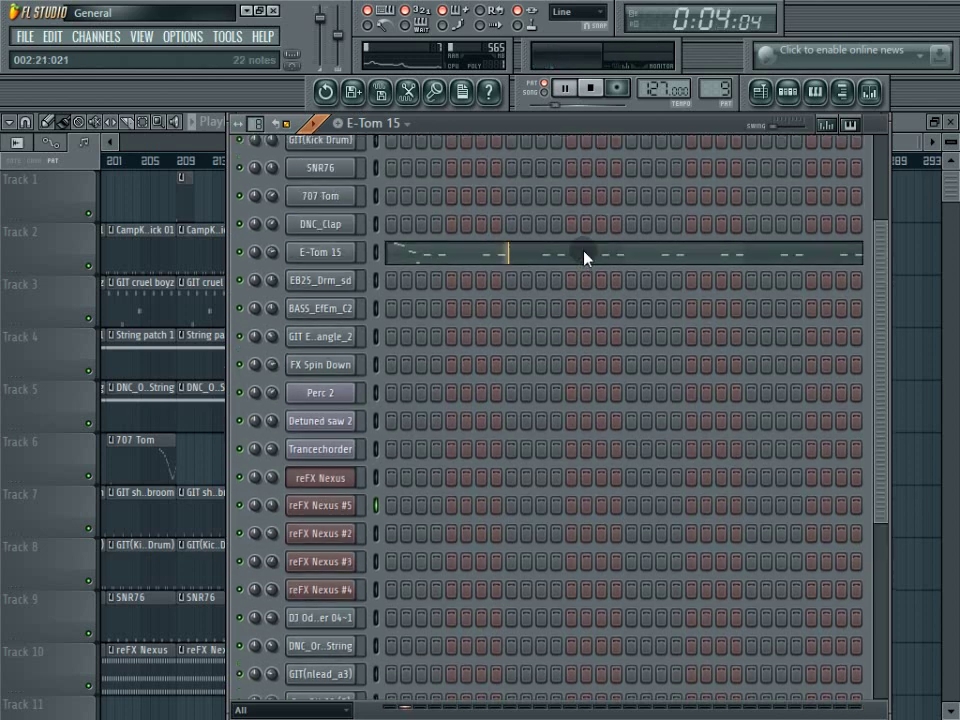
{"action": "key", "text": "KP_Add"}
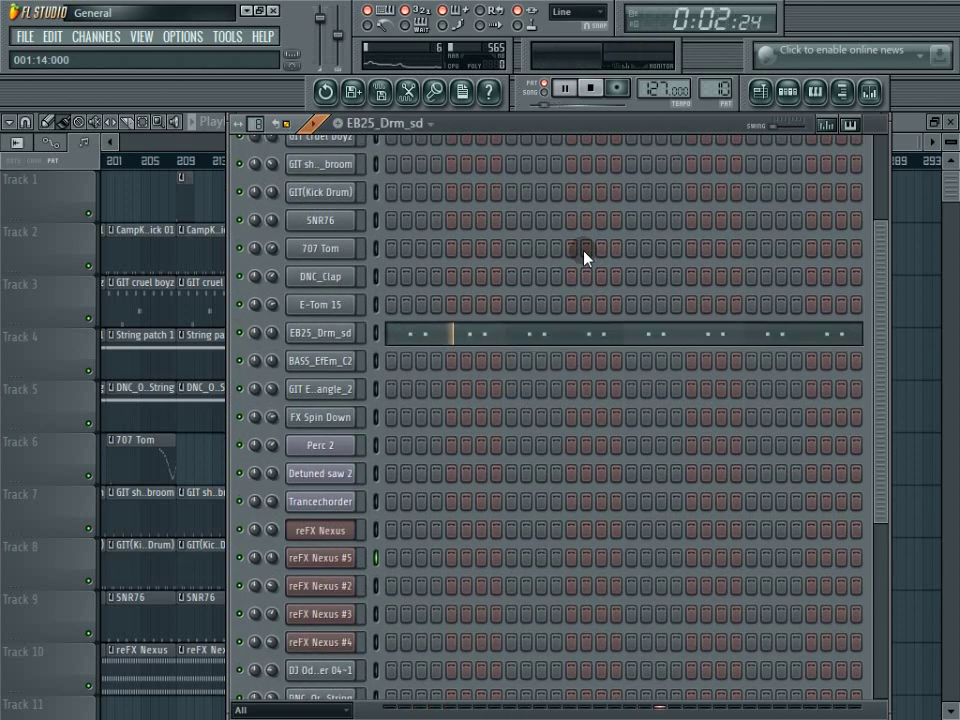
{"action": "key", "text": "KP_Add"}
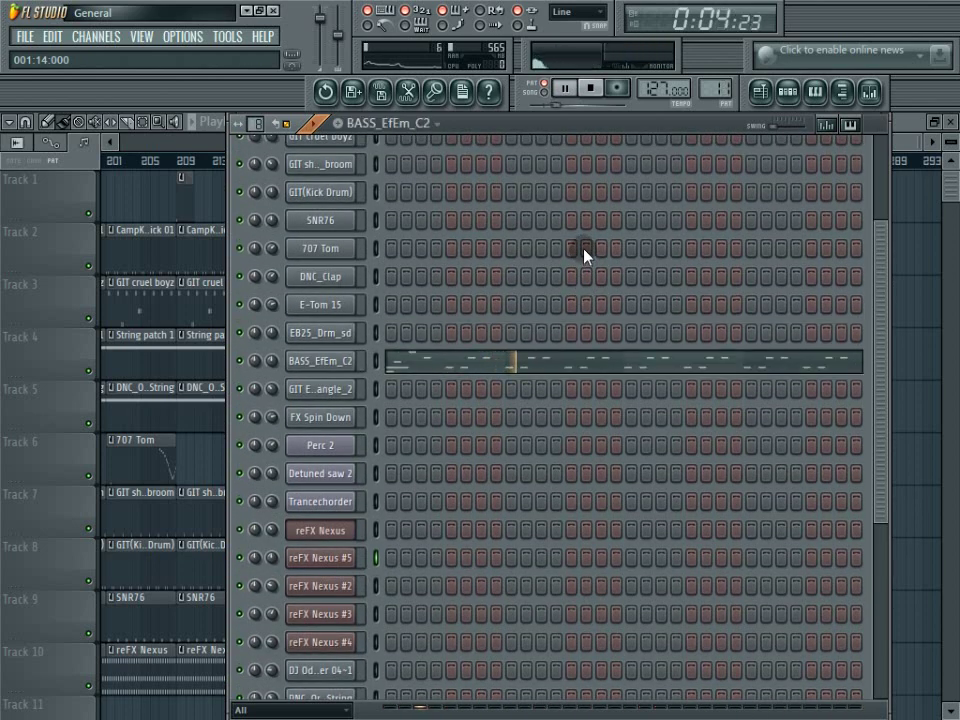
{"action": "key", "text": "KP_Add"}
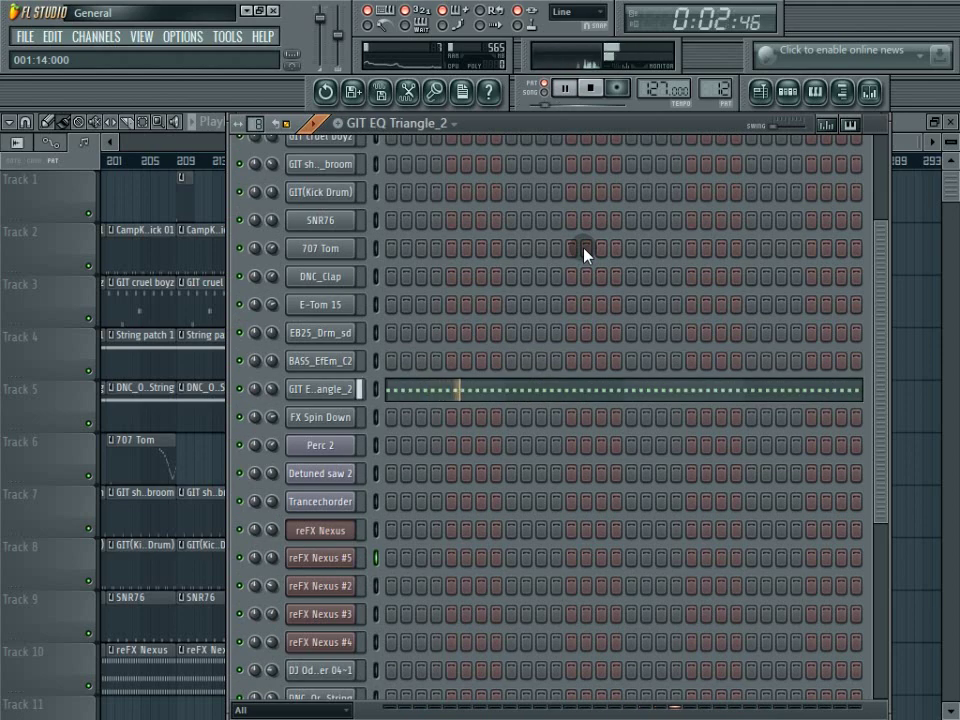
Audition the patterns from FX Spin Down through Perc 2, Detuned saw 2, Trancechorder and reFX Nexus to reFX Nexus #5
{"action": "key", "text": "KP_Add"}
{"action": "key", "text": "KP_Add"}
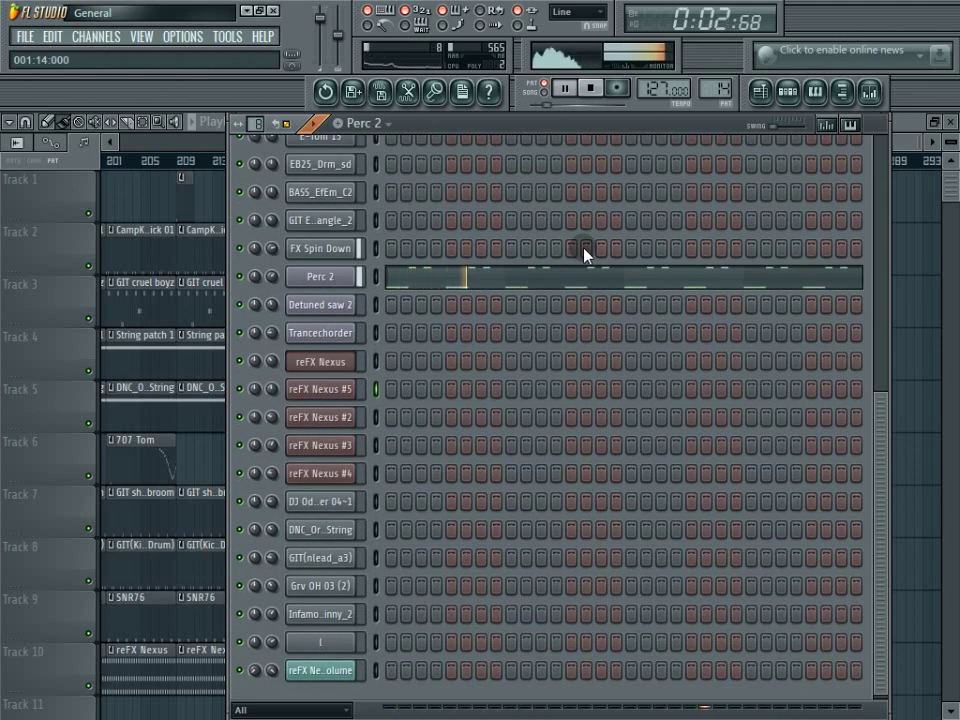
{"action": "key", "text": "KP_Add"}
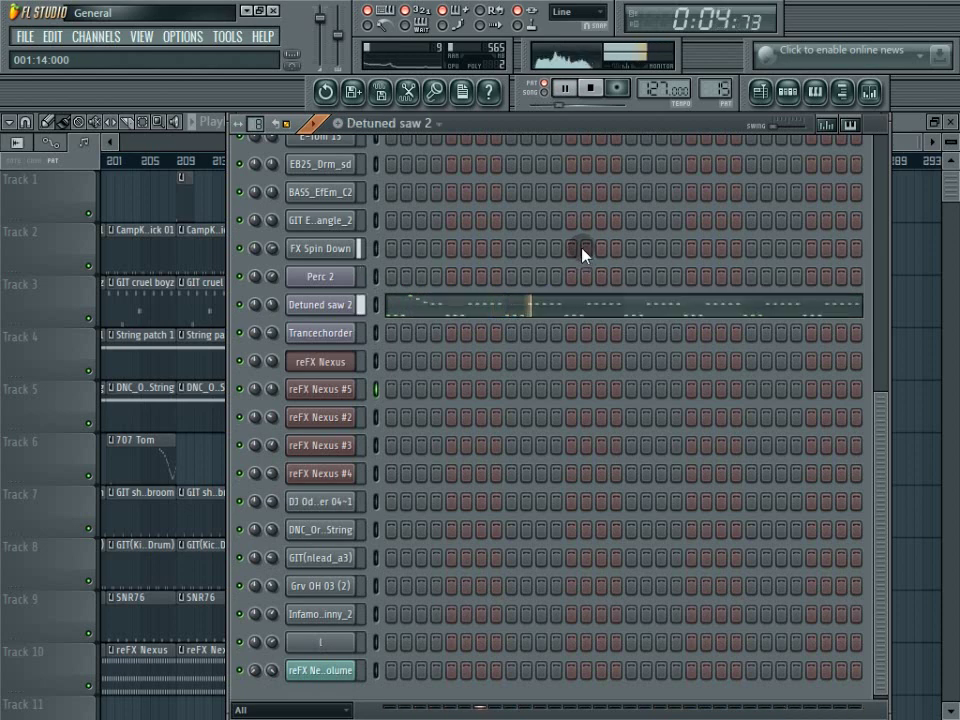
{"action": "key", "text": "KP_Add"}
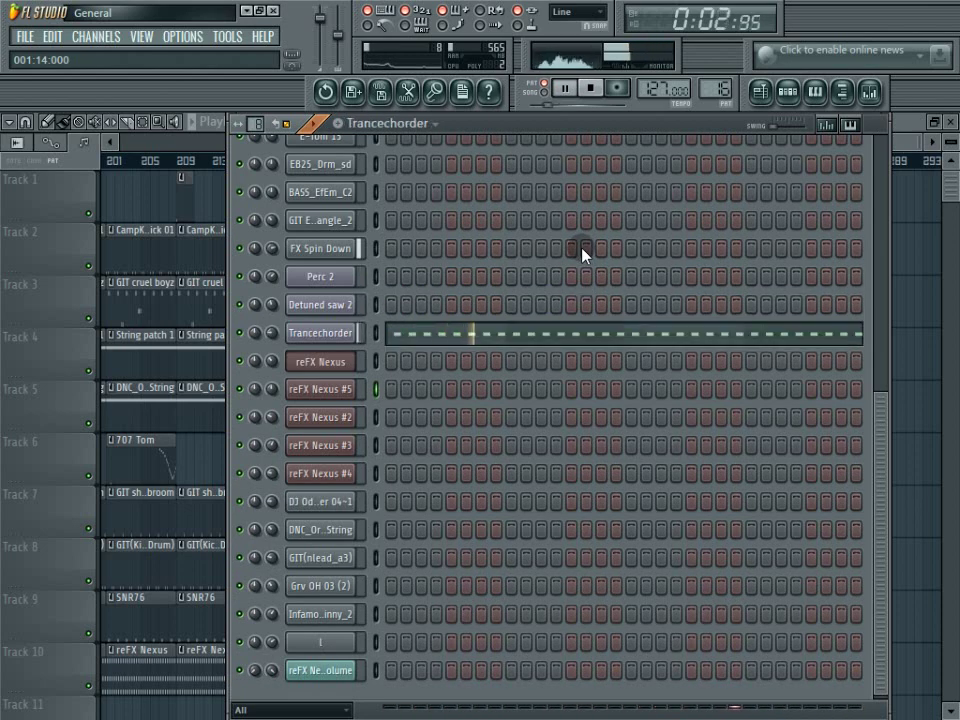
{"action": "key", "text": "KP_Add"}
{"action": "key", "text": "KP_Add"}
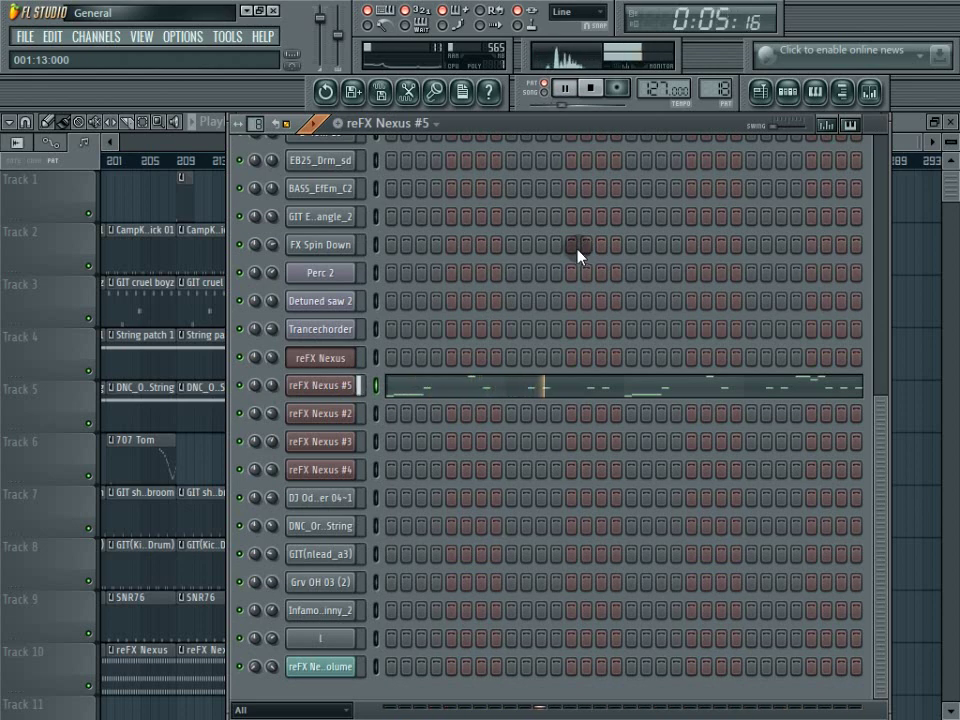
Audition the reFX Nexus #2, #3 and #4 patterns, skipping ahead to the final chords of reFX Nexus #4
{"action": "key", "text": "KP_Add"}
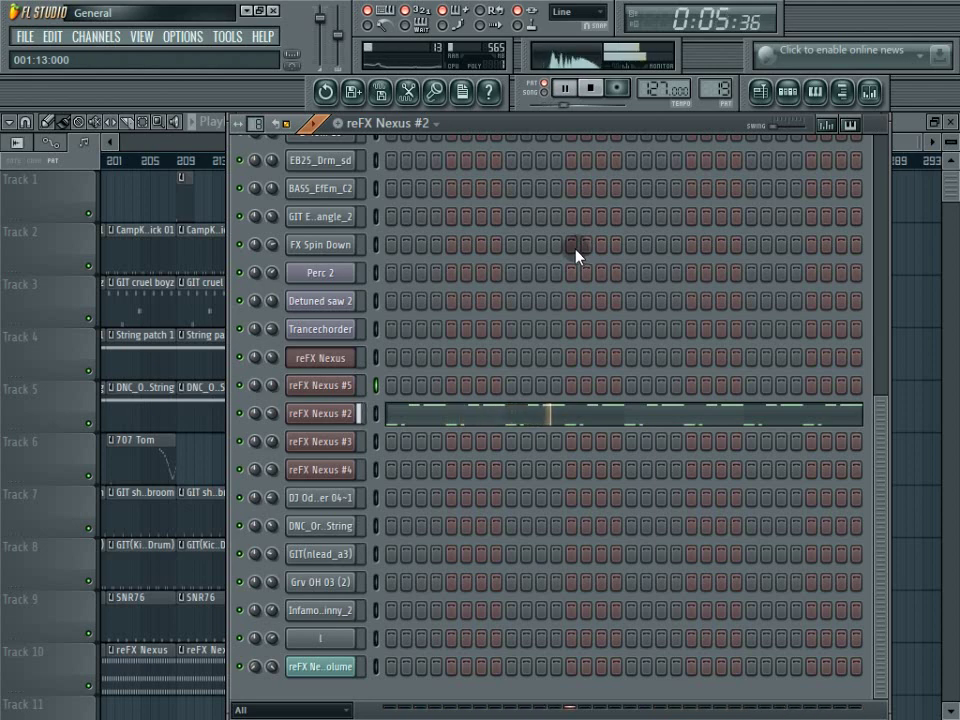
{"action": "key", "text": "KP_Add"}
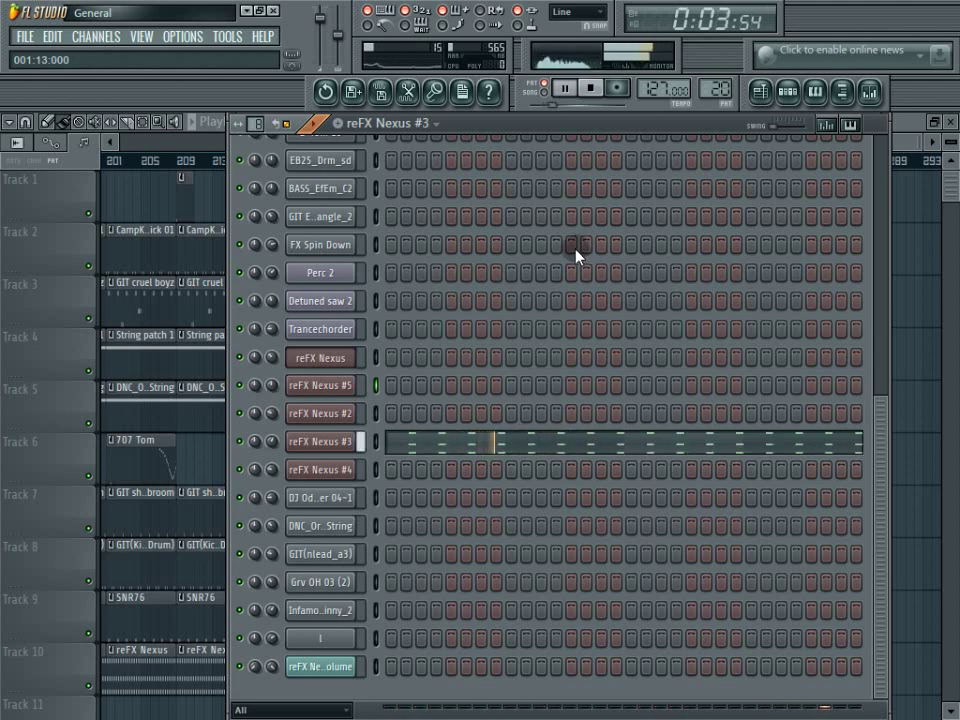
{"action": "key", "text": "KP_Add"}
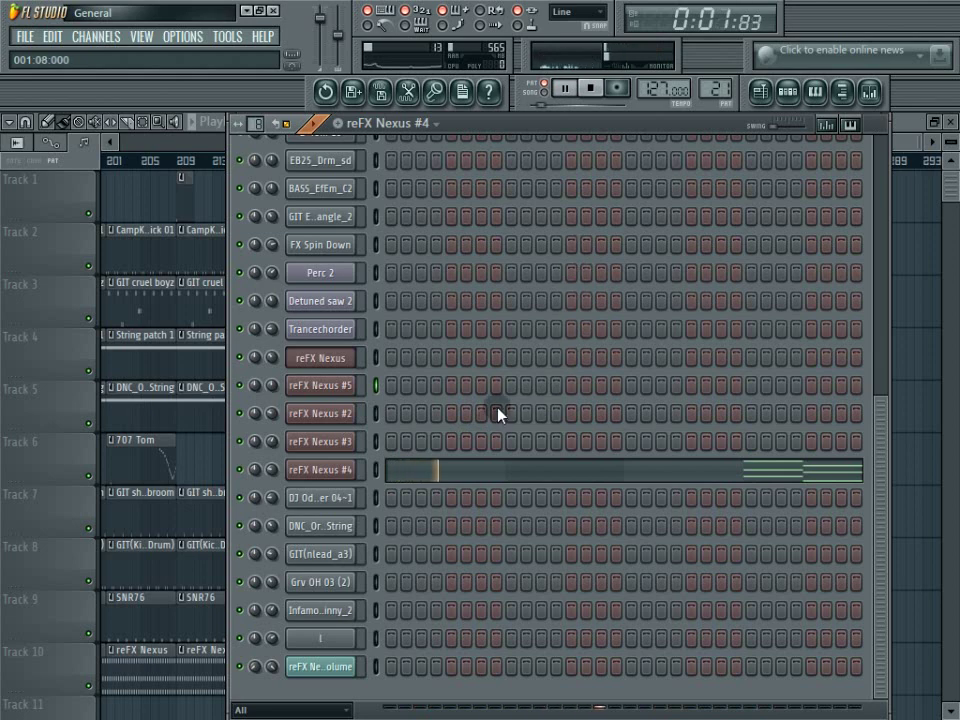
{"action": "left_click_drag", "start_coordinate": [557, 116], "coordinate": [605, 121]}
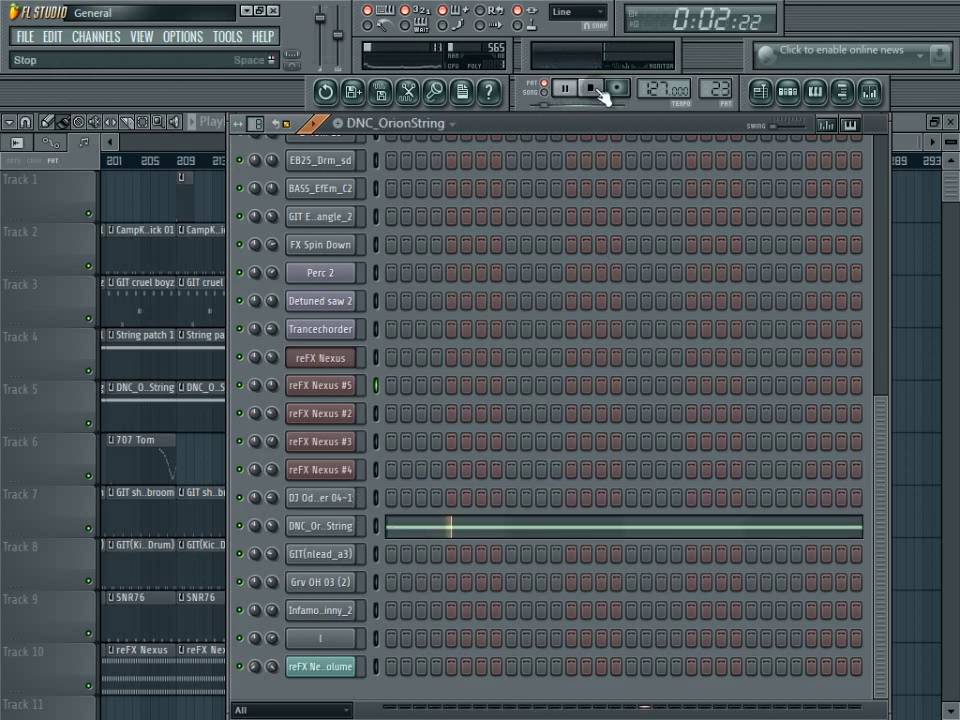
Restart playback on DNC_OrionString and audition the patterns from there through GIT(nlead_a3) to Infamous-Boiz (Lasso)_Woza_La Skinny_2
{"action": "left_click", "coordinate": [603, 92]}
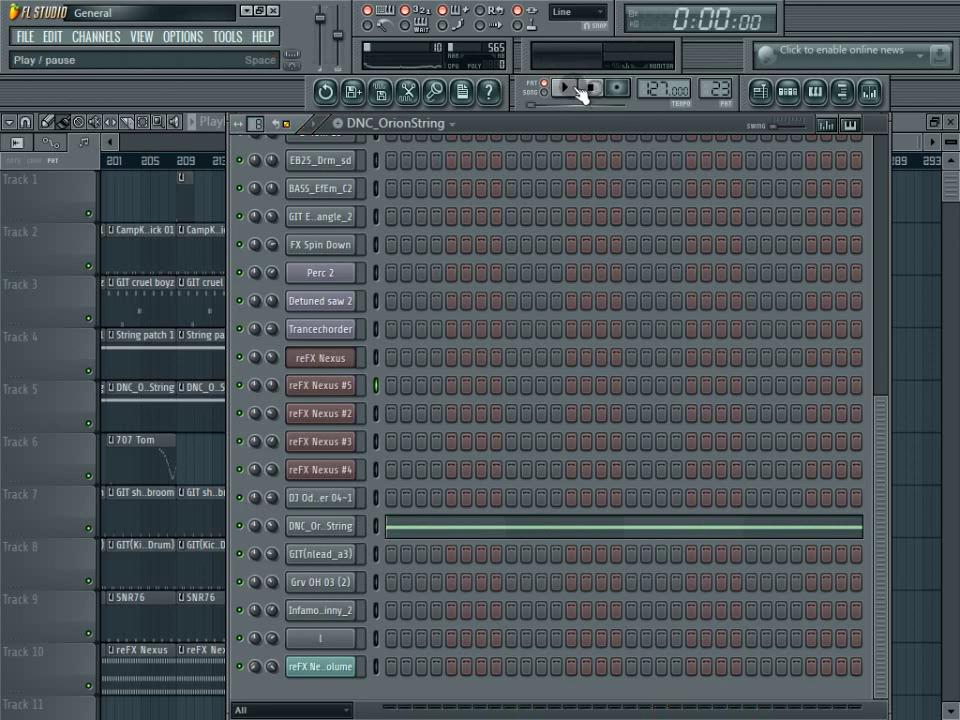
{"action": "left_click", "coordinate": [580, 92]}
{"action": "key", "text": "KP_Add"}
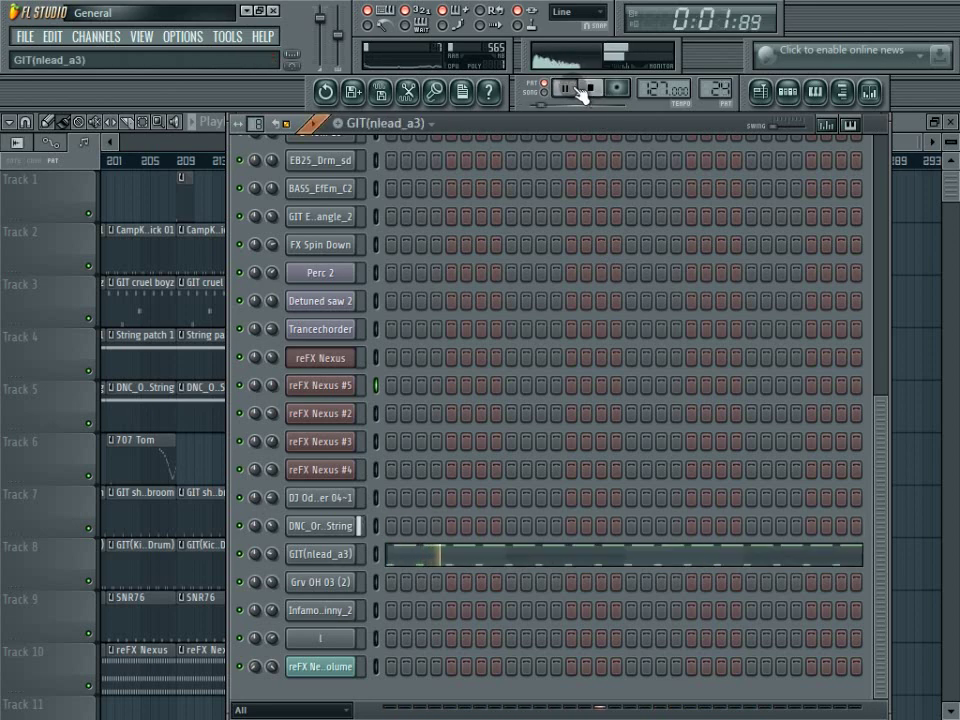
{"action": "key", "text": "KP_Add"}
{"action": "key", "text": "KP_Add"}
{"action": "key", "text": "KP_Add"}
{"action": "key", "text": "KP_Add"}
Return to the playlist, play the arrangement from the start in song mode and lower the master volume
{"action": "key", "text": "F5"}
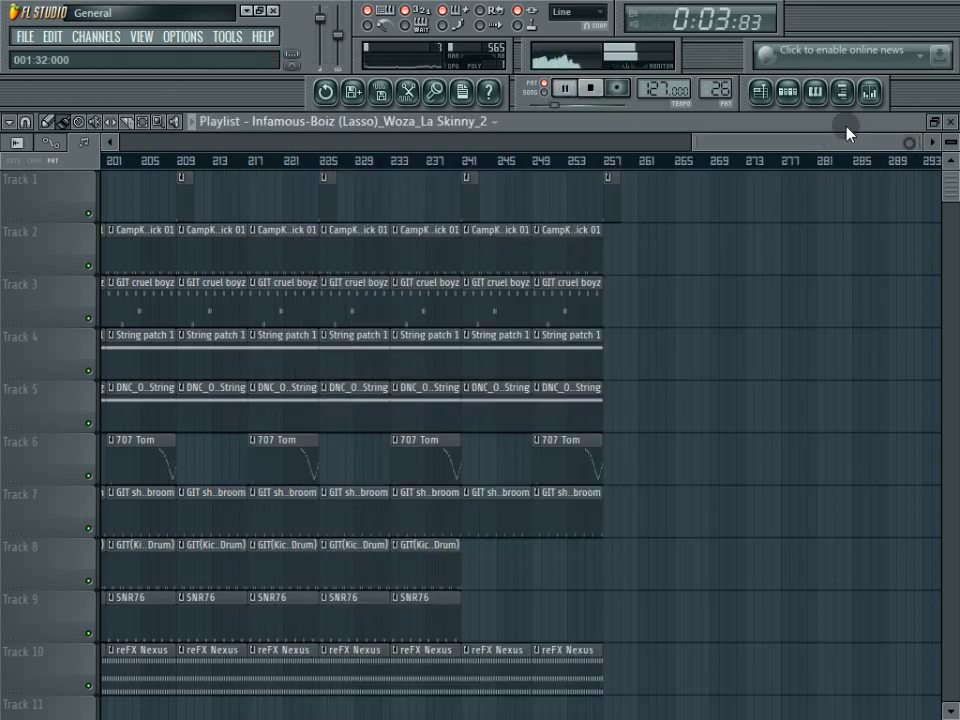
{"action": "left_click", "coordinate": [595, 90]}
{"action": "left_click", "coordinate": [543, 91]}
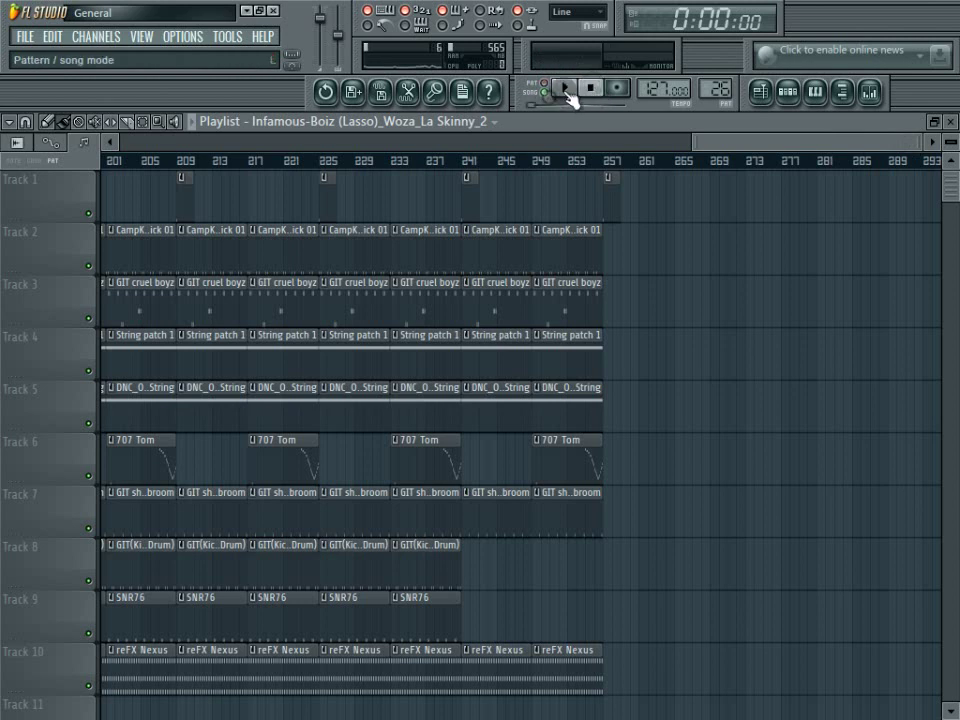
{"action": "left_click", "coordinate": [565, 88]}
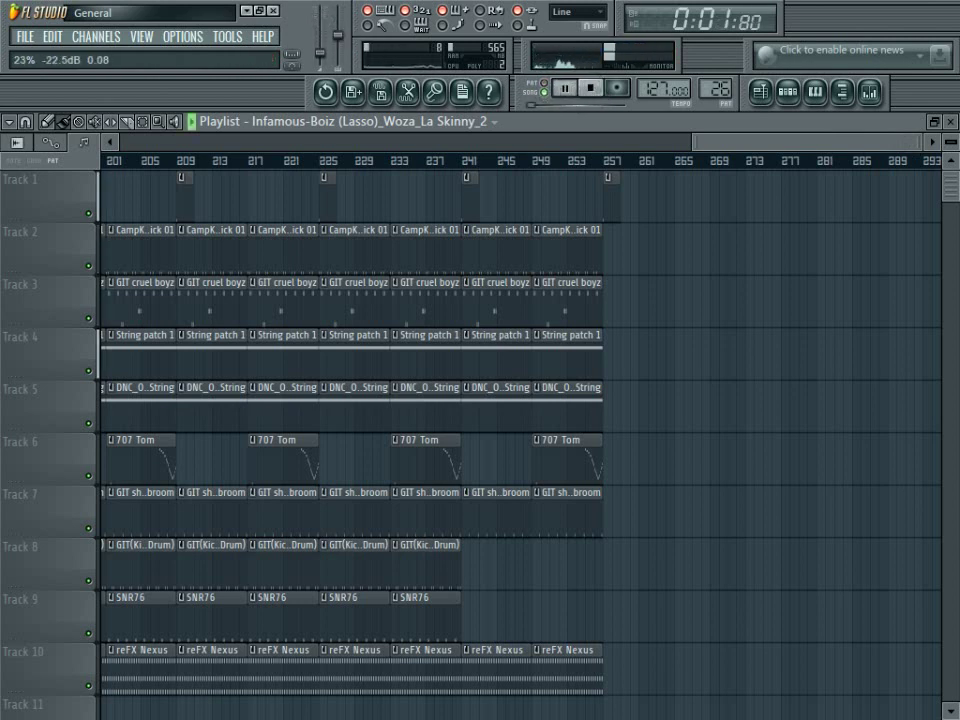
{"action": "left_click_drag", "start_coordinate": [320, 53], "coordinate": [333, 62]}
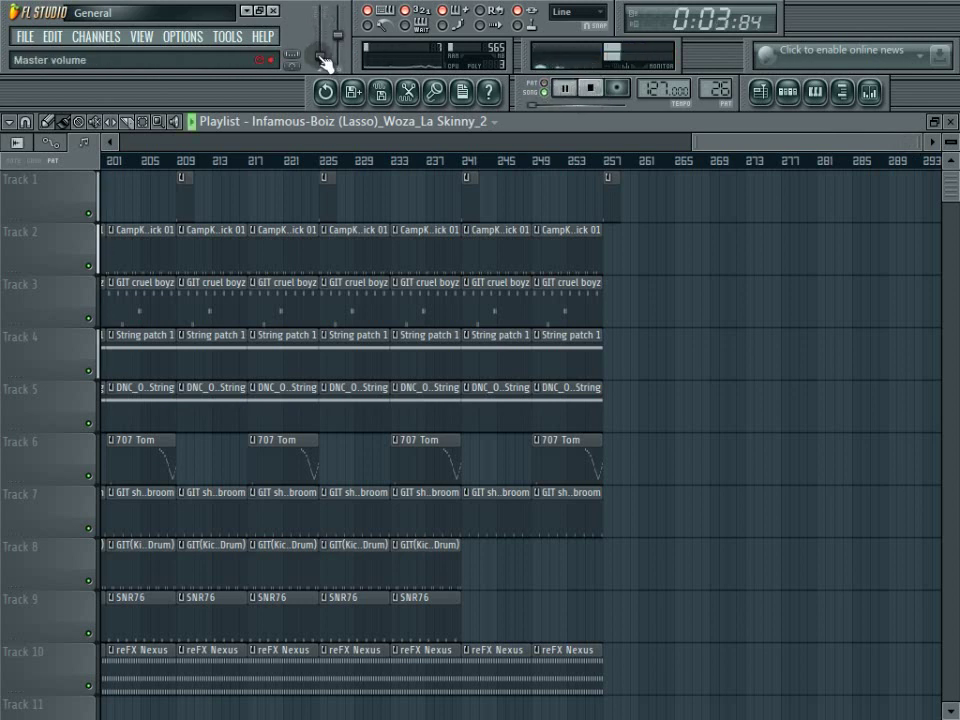